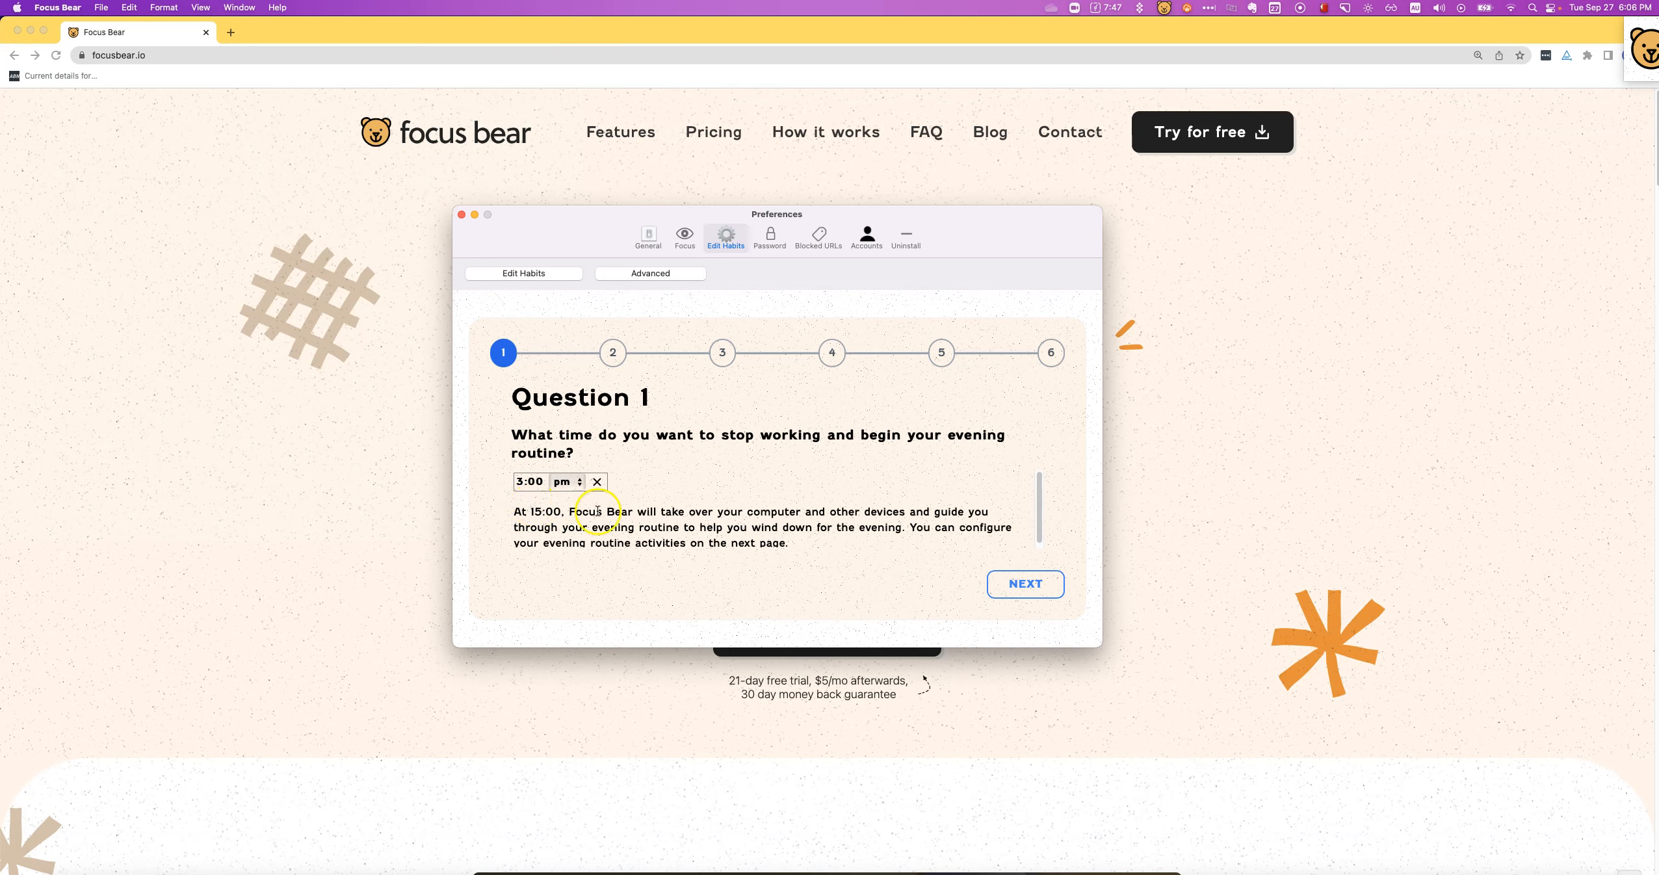
# Go through Questions 1 and 2 on the evening routine start and earliest morning start, and advance to Question 3
pyautogui.click(1019, 584)
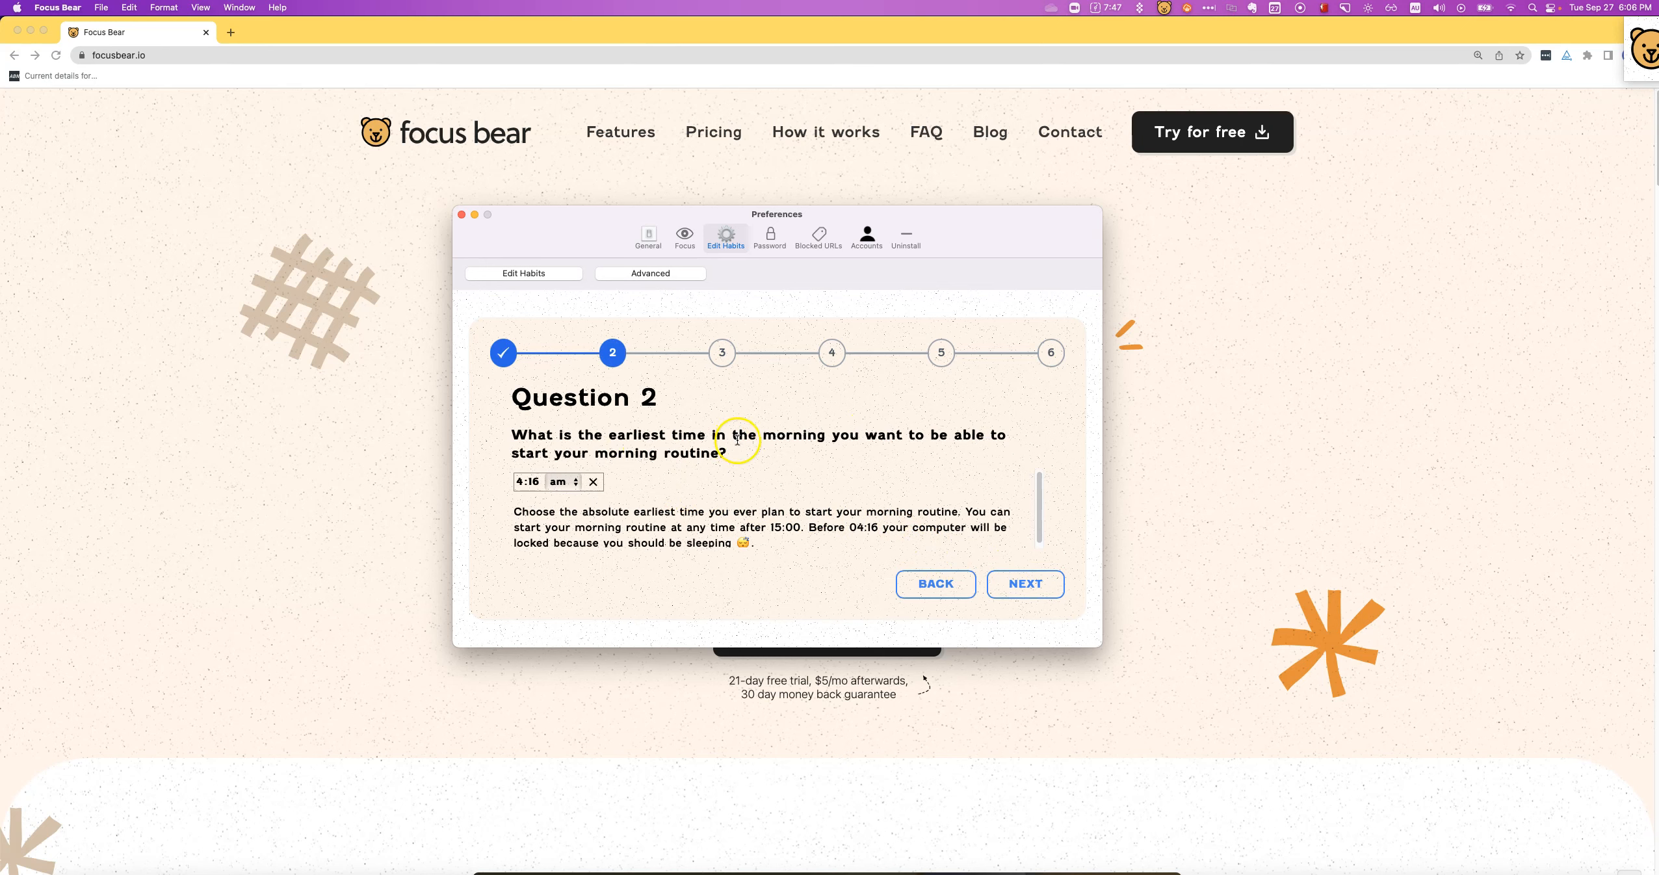
pyautogui.moveTo(514, 434); pyautogui.dragTo(748, 453)
pyautogui.click(774, 450)
pyautogui.click(916, 577)
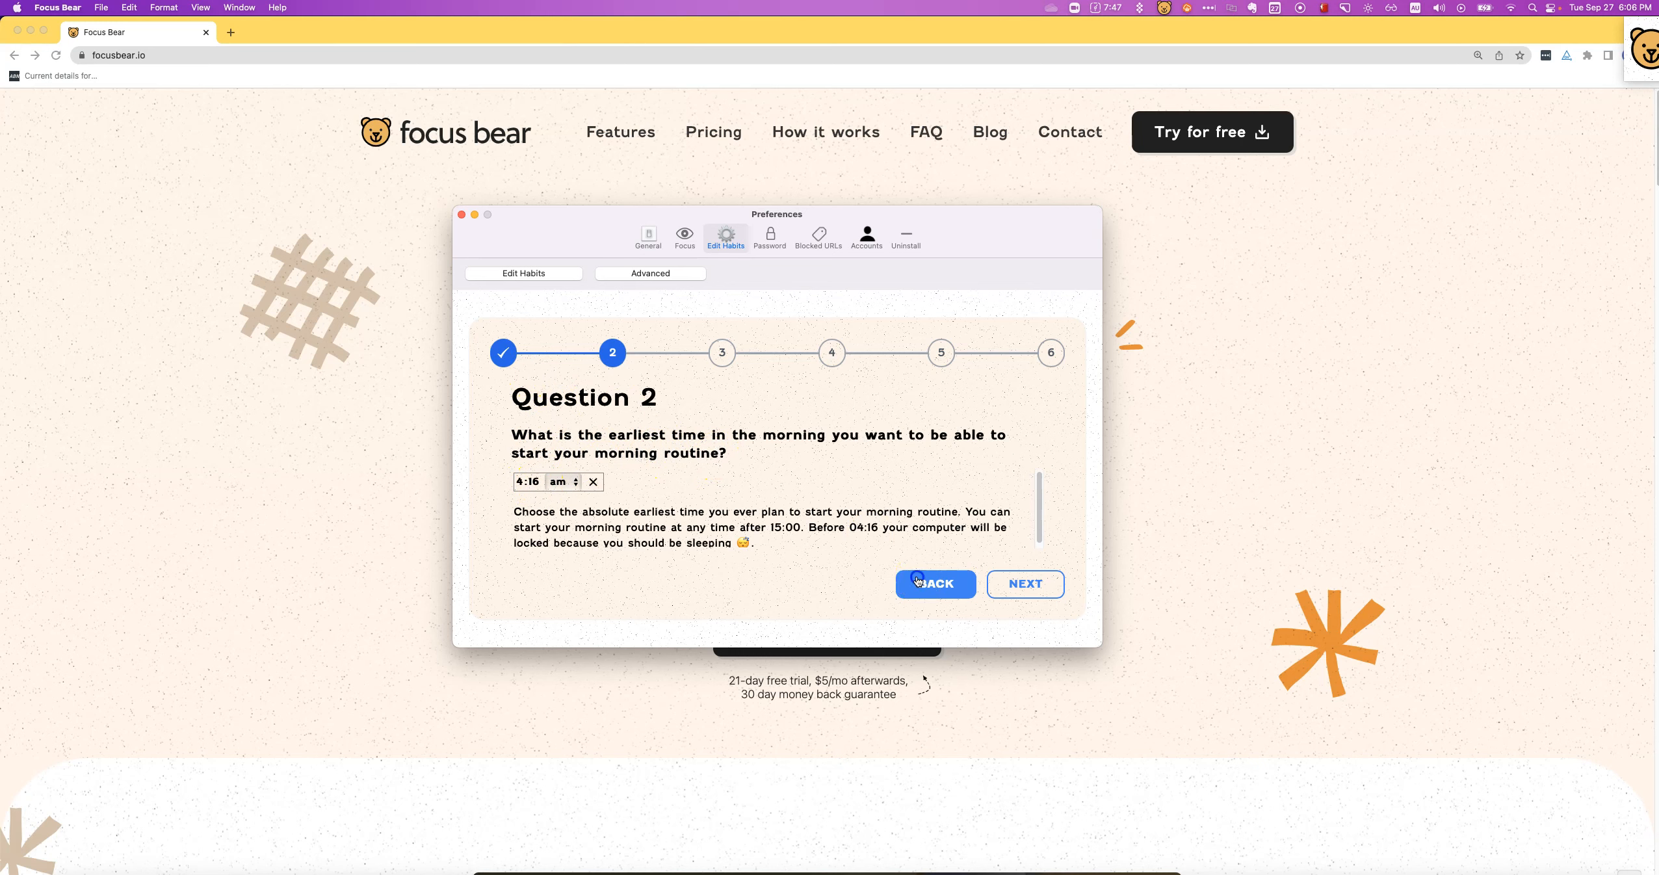
pyautogui.click(1026, 581)
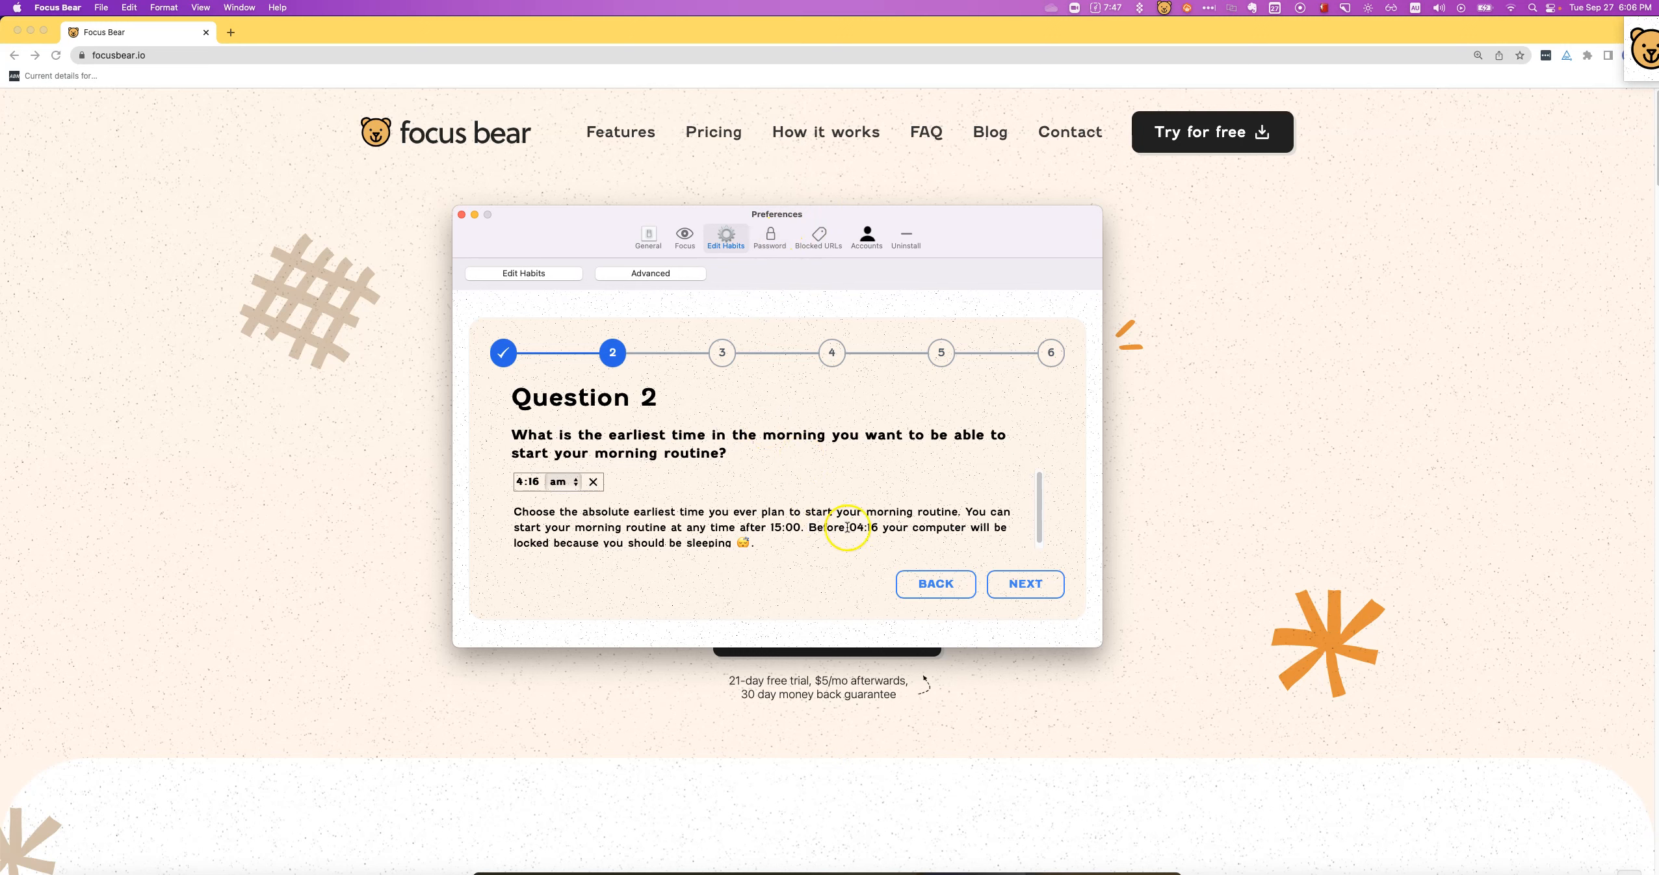
pyautogui.click(1025, 587)
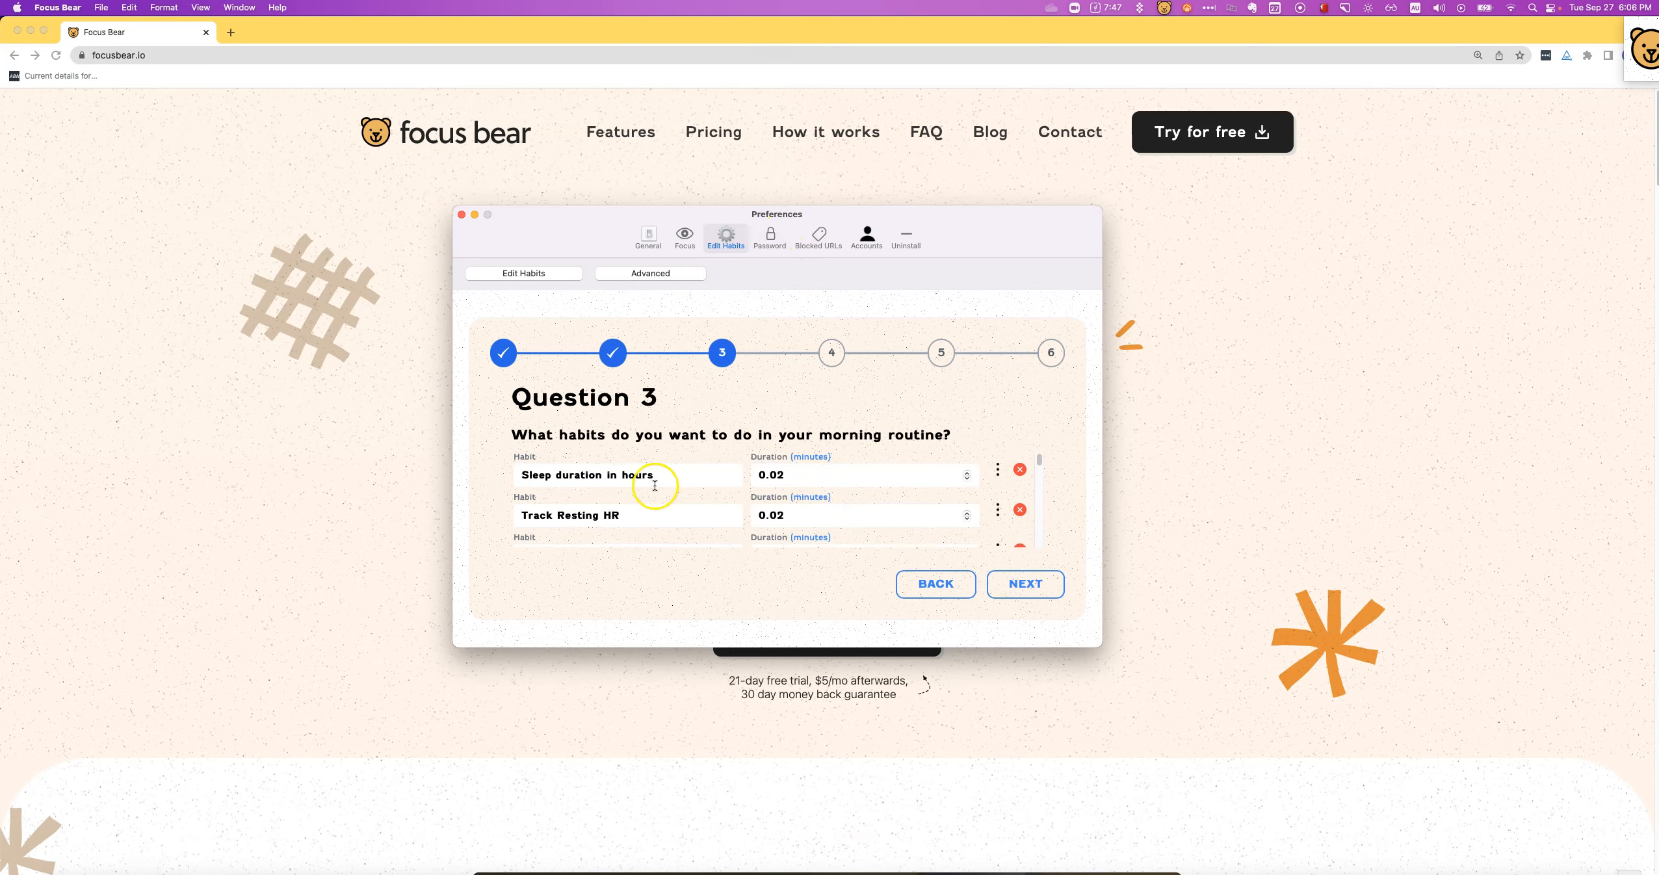
# Review the morning routine question and its full list of habits with their durations
pyautogui.moveTo(542, 434); pyautogui.dragTo(852, 437)
pyautogui.tripleClick(842, 436)
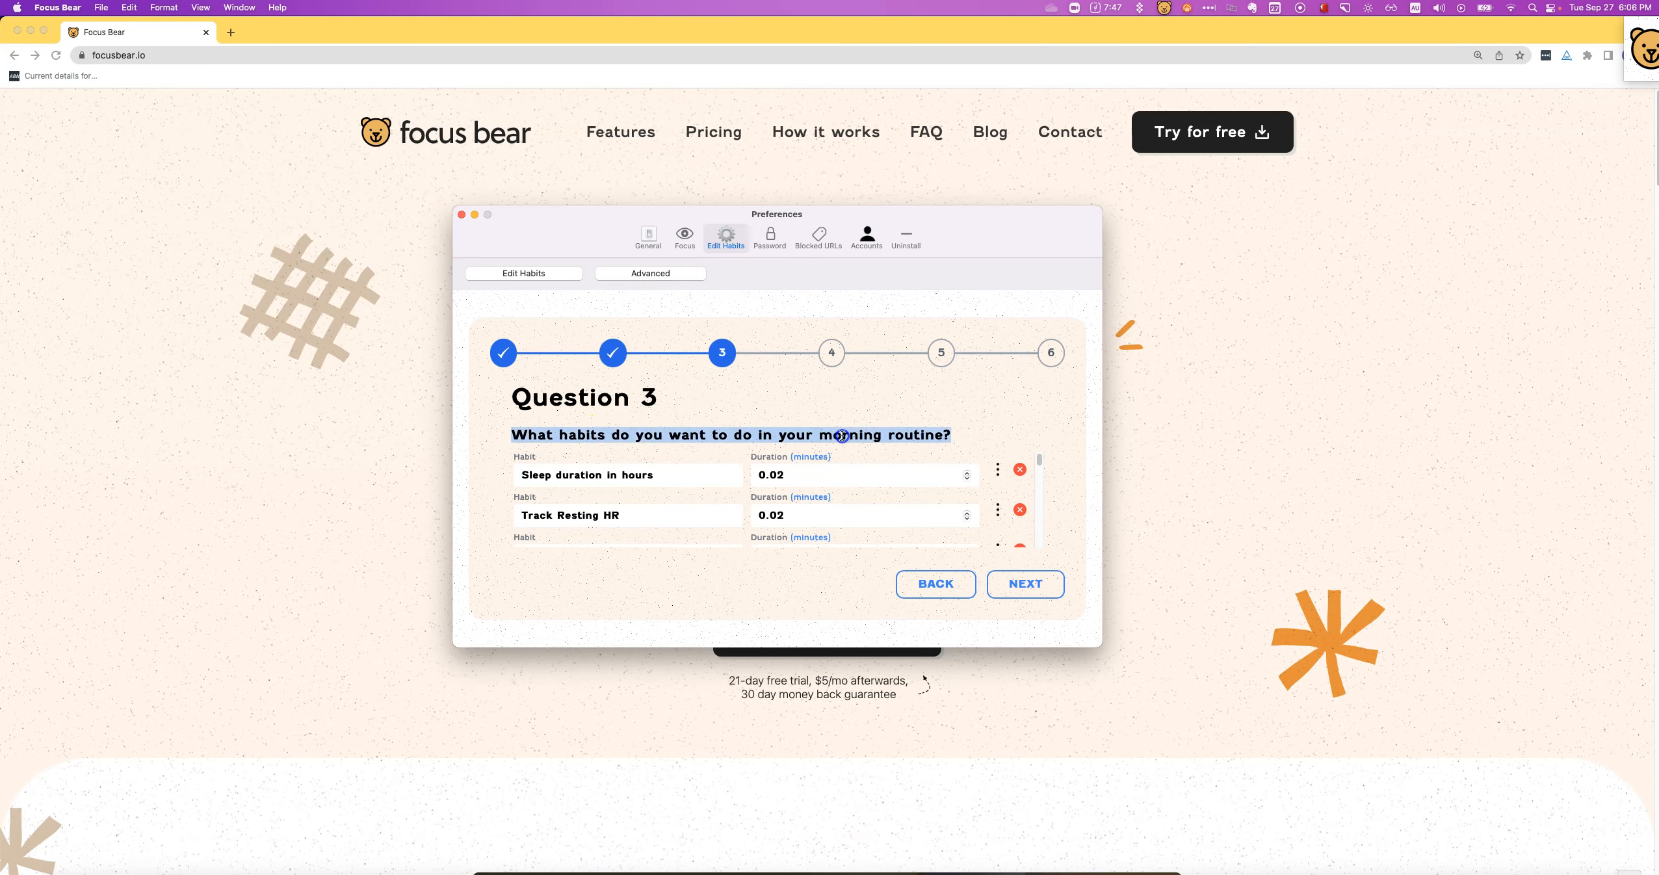
pyautogui.doubleClick(588, 434)
pyautogui.click(713, 423)
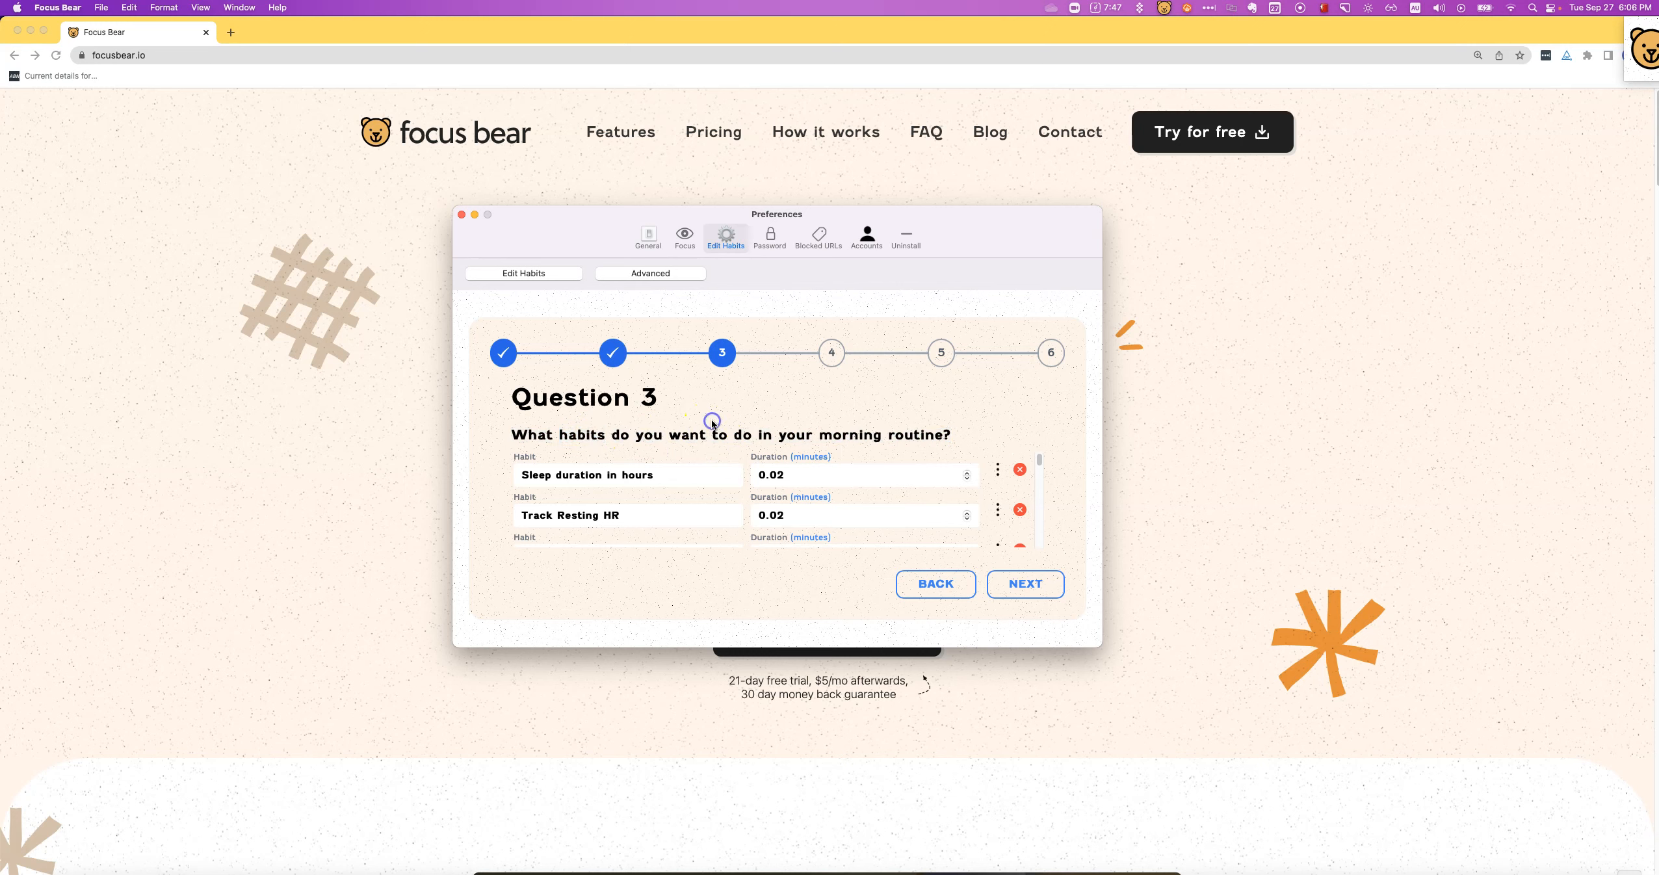
pyautogui.click(733, 425)
pyautogui.scroll(-15, 650, 481)
pyautogui.scroll(15, 676, 490)
pyautogui.doubleClick(800, 475)
pyautogui.scroll(-15, 640, 473)
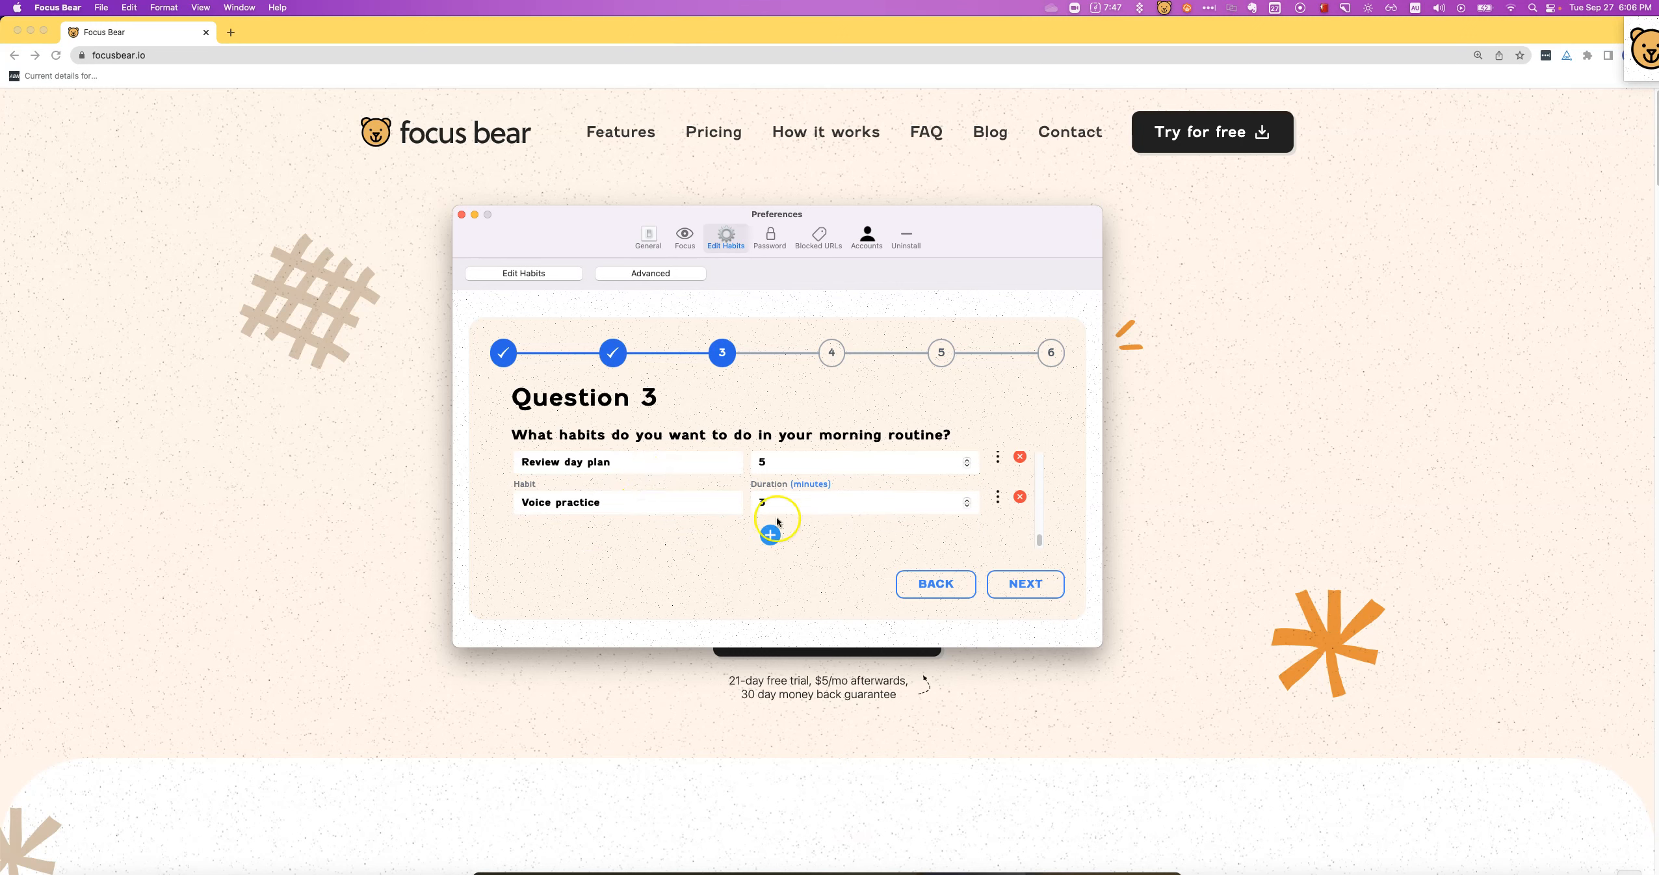
pyautogui.scroll(15, 715, 507)
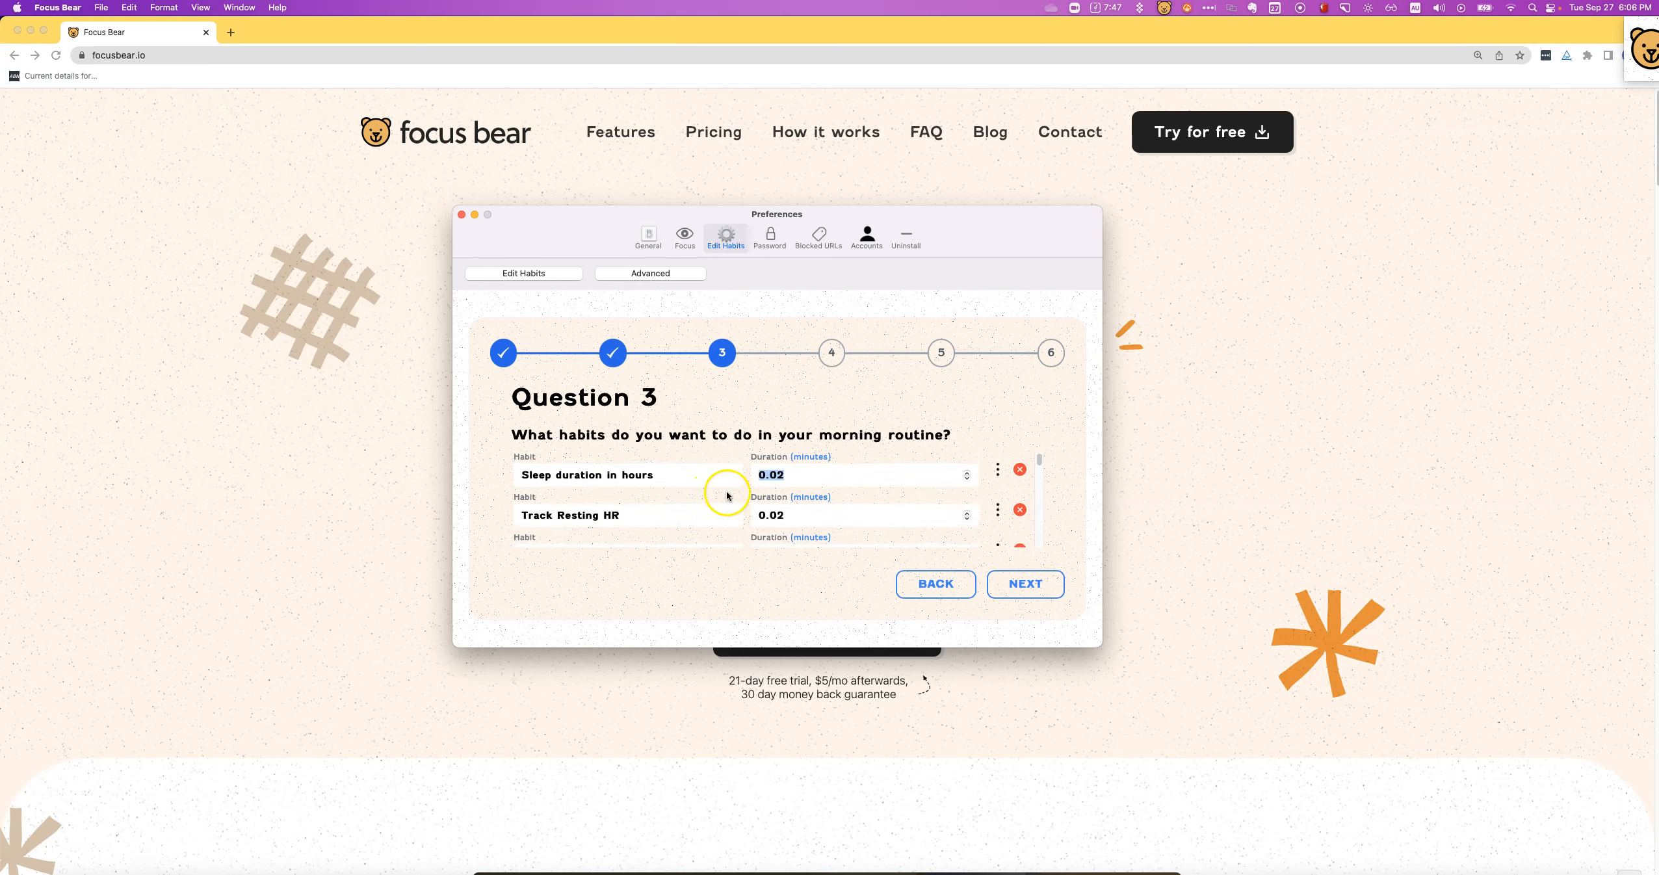
pyautogui.click(879, 449)
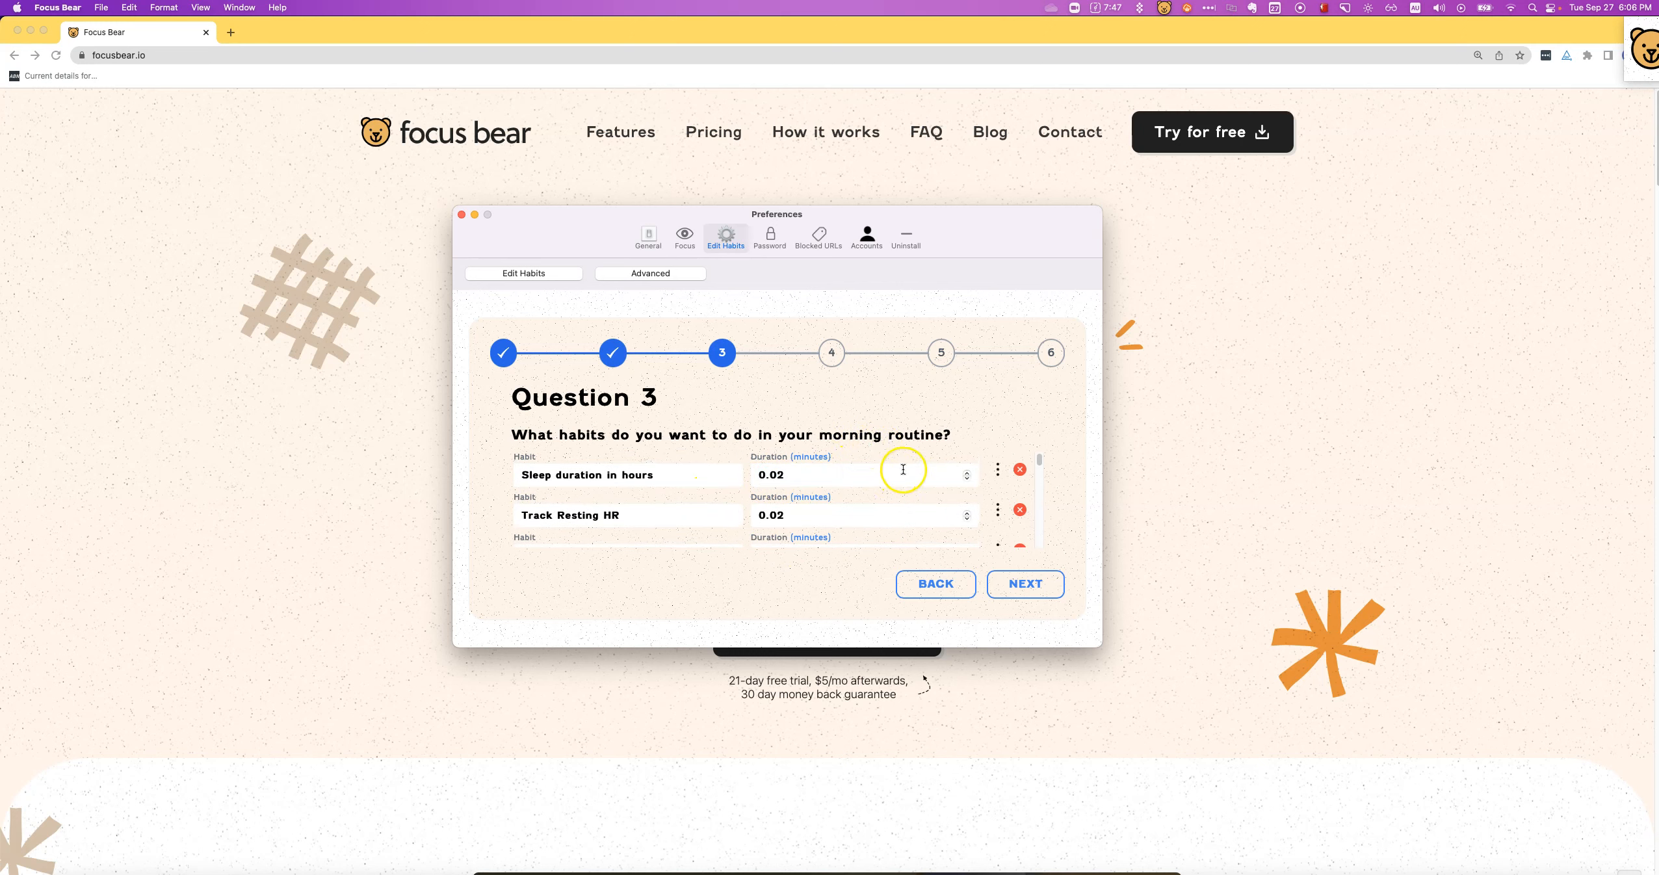
# Inspect the Log Data options of the "Sleep duration in hours" habit, including its quantity question, and close them without saving
pyautogui.click(987, 477)
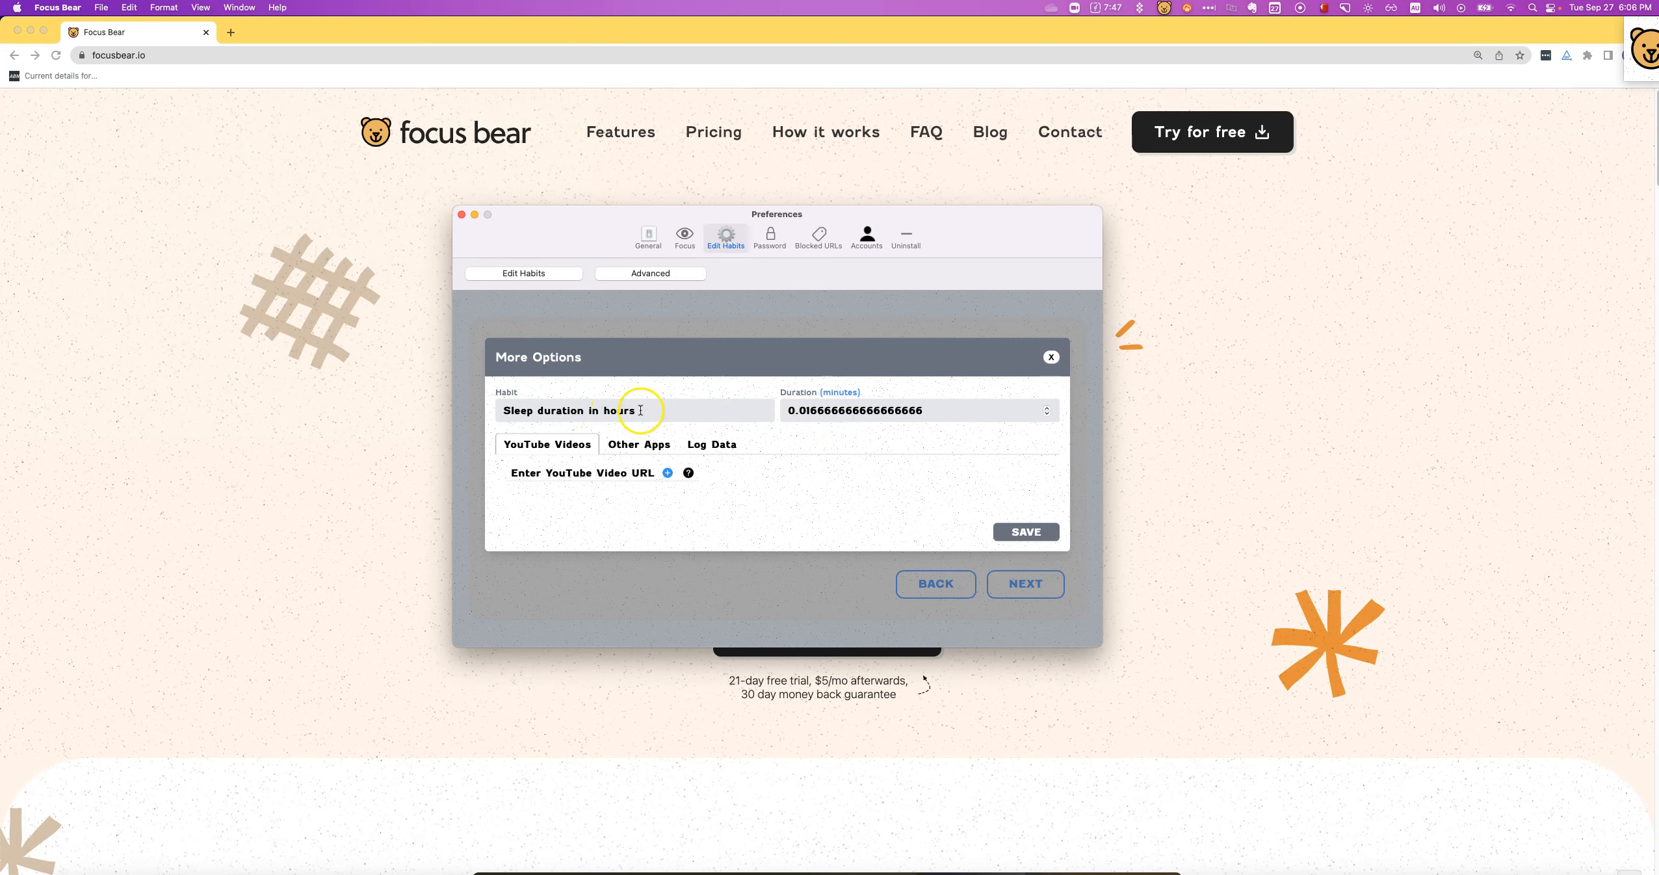
pyautogui.click(714, 444)
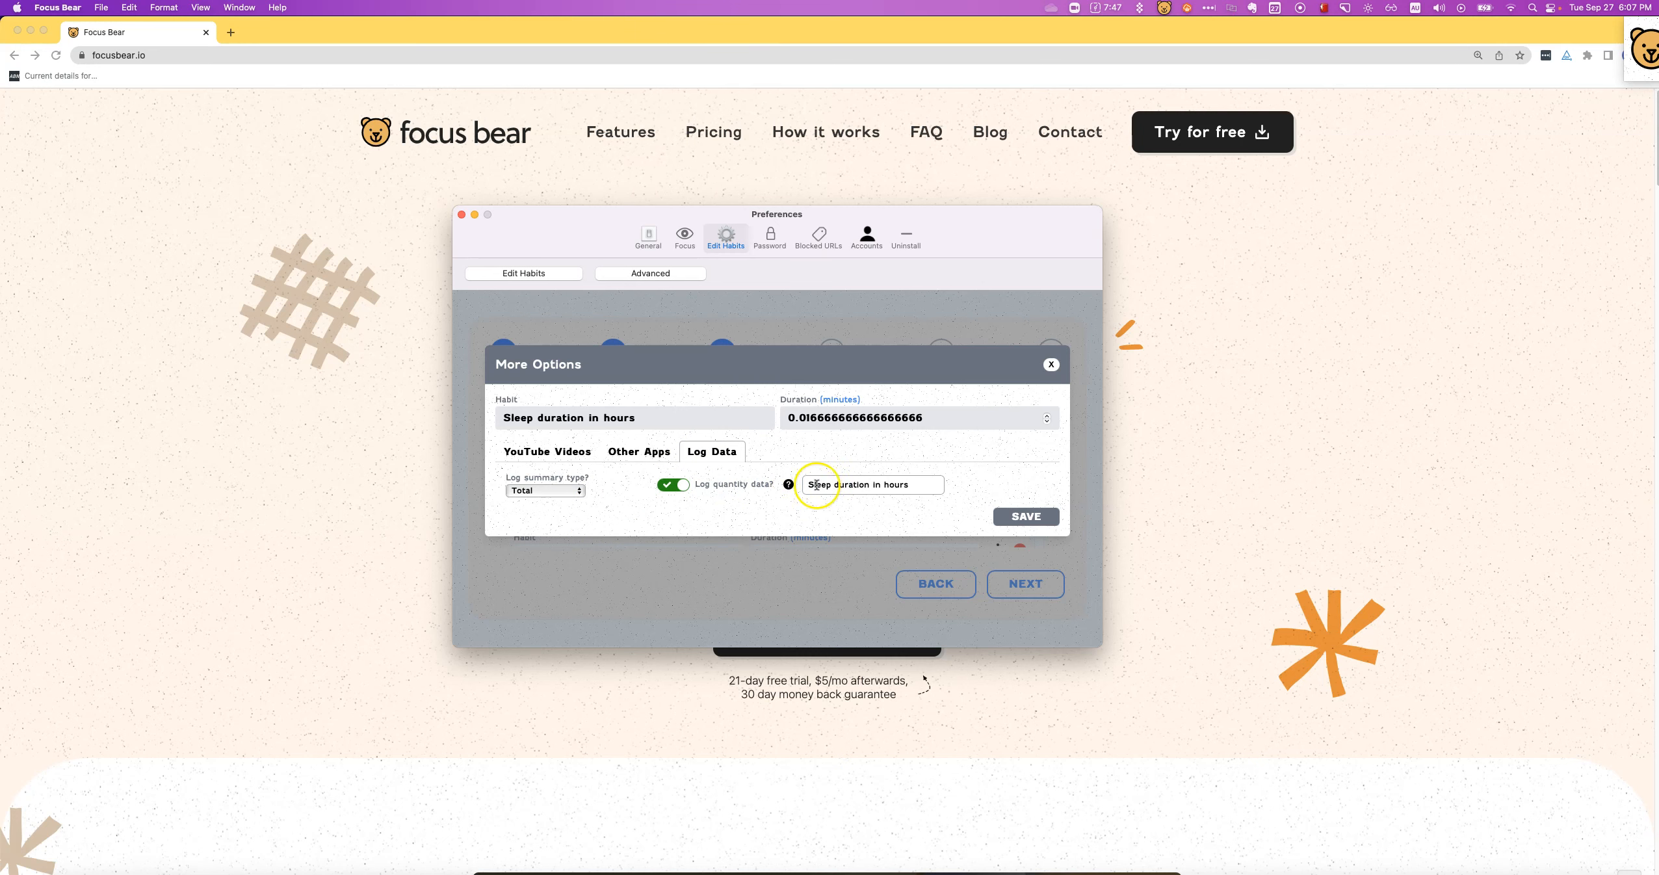
pyautogui.tripleClick(857, 483)
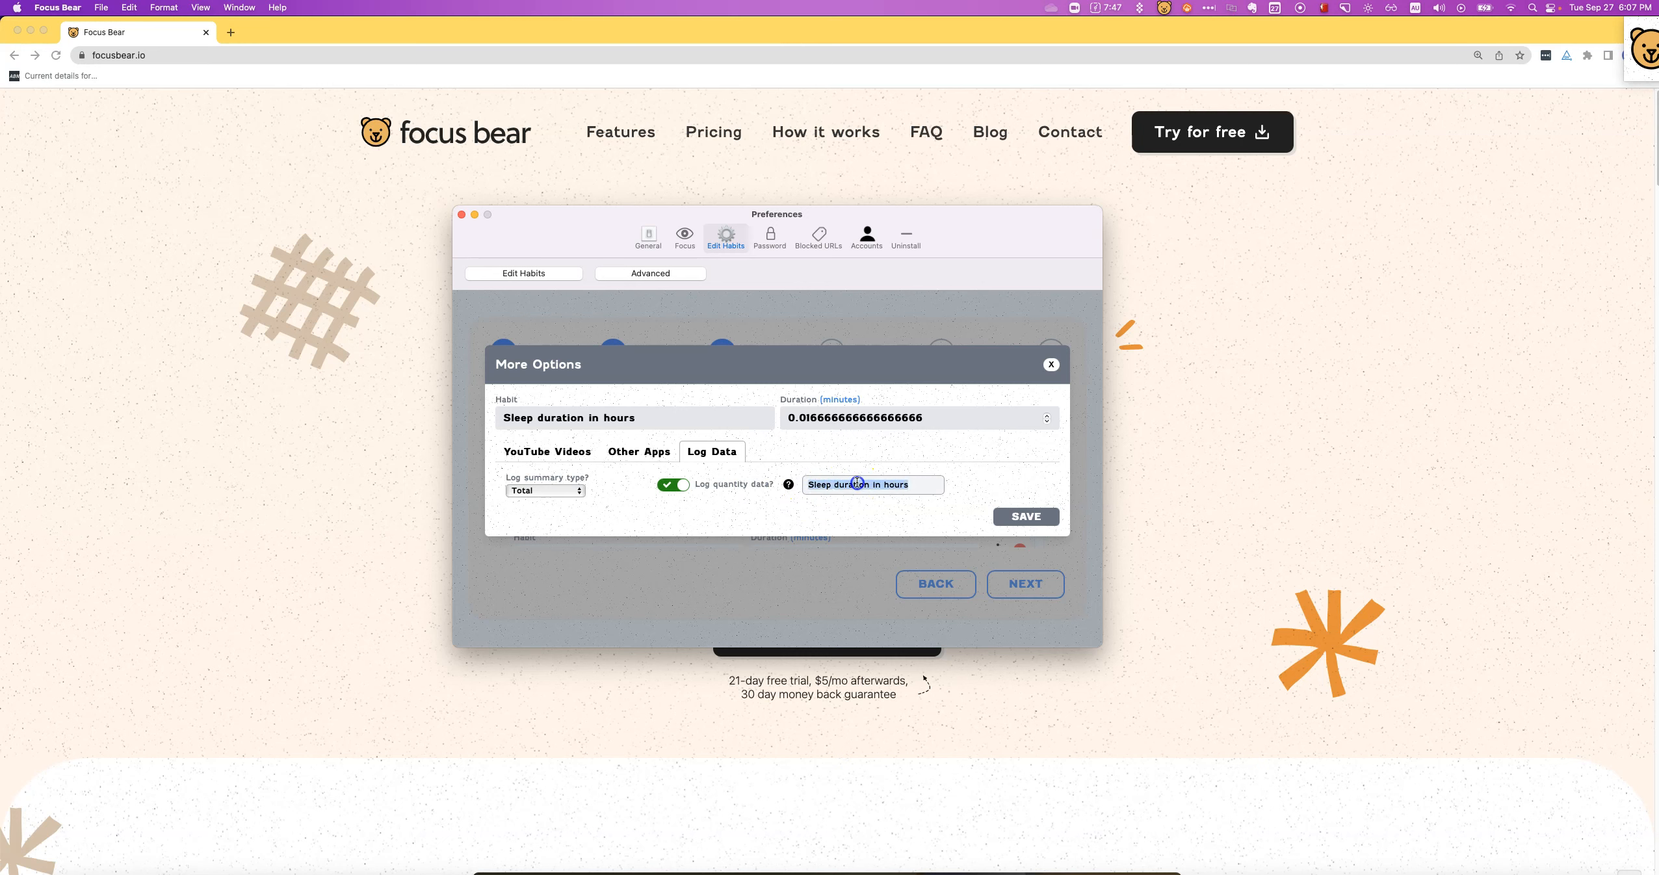
pyautogui.tripleClick(848, 487)
pyautogui.moveTo(847, 487); pyautogui.dragTo(914, 483)
pyautogui.click(913, 483)
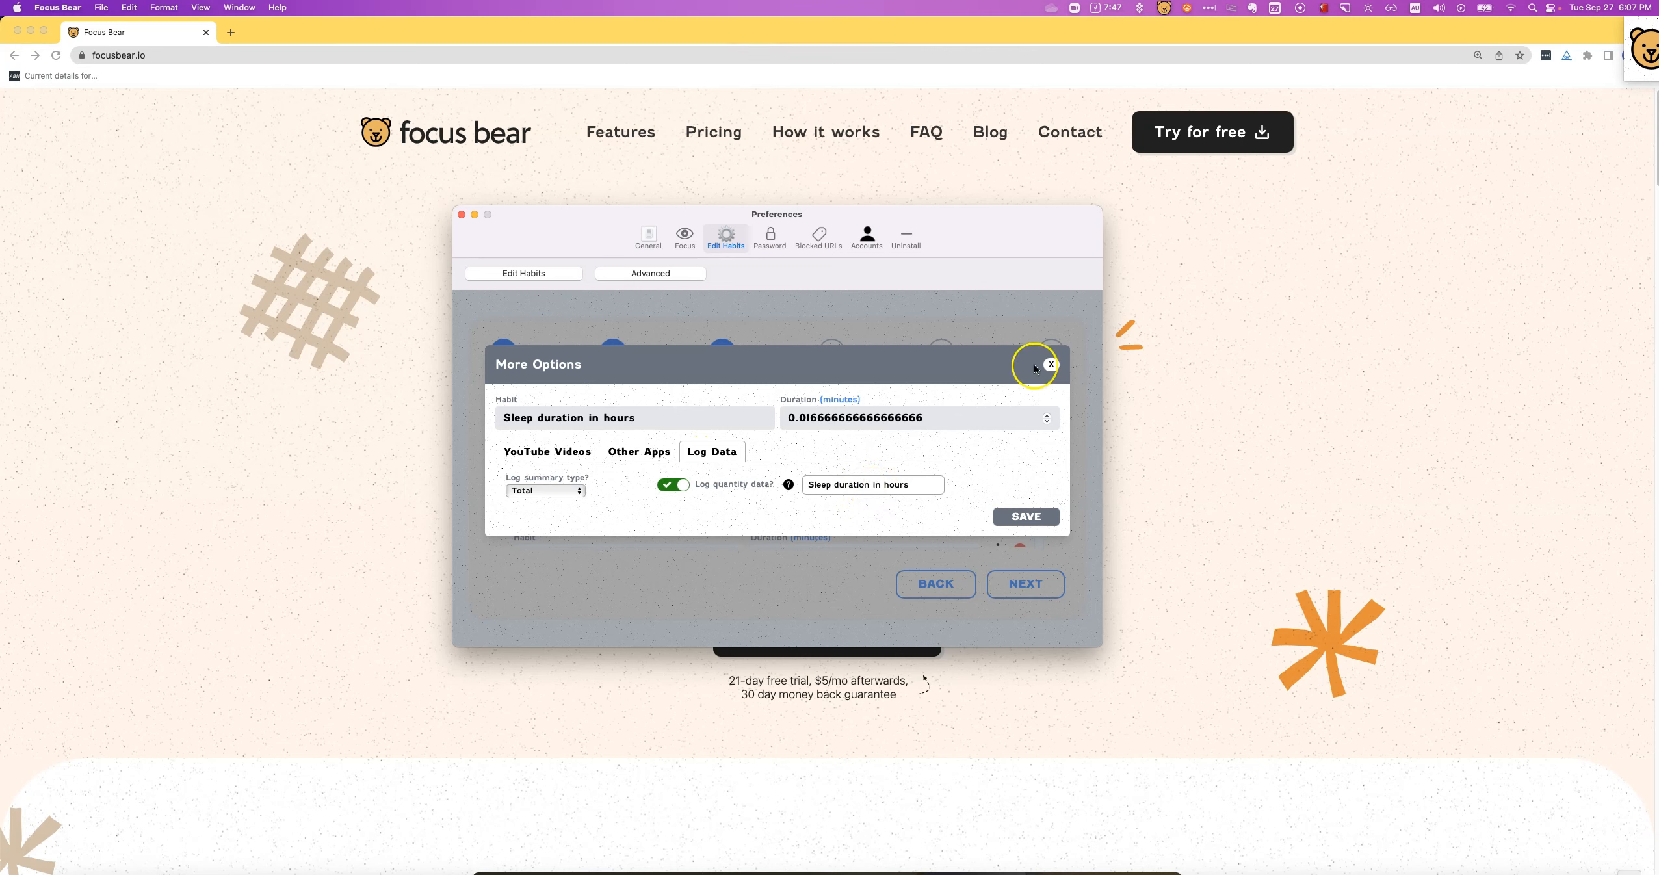
pyautogui.click(1048, 364)
# Advance to Question 5 on break activities and open the Random choice settings of the Calisthenics habit
pyautogui.click(1022, 587)
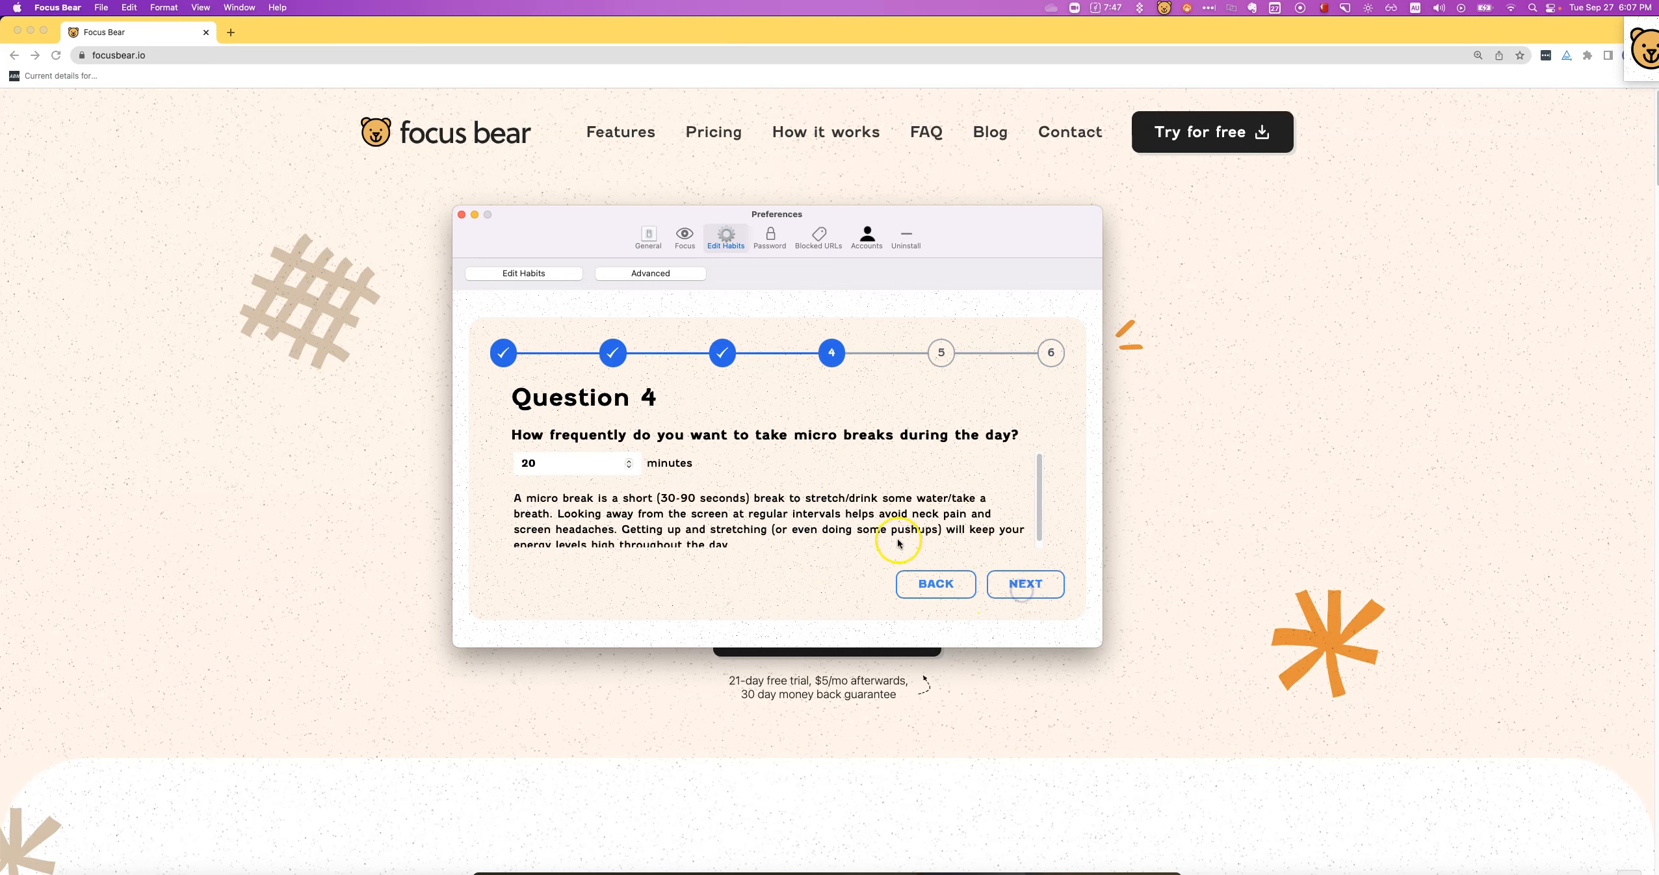
pyautogui.click(1026, 584)
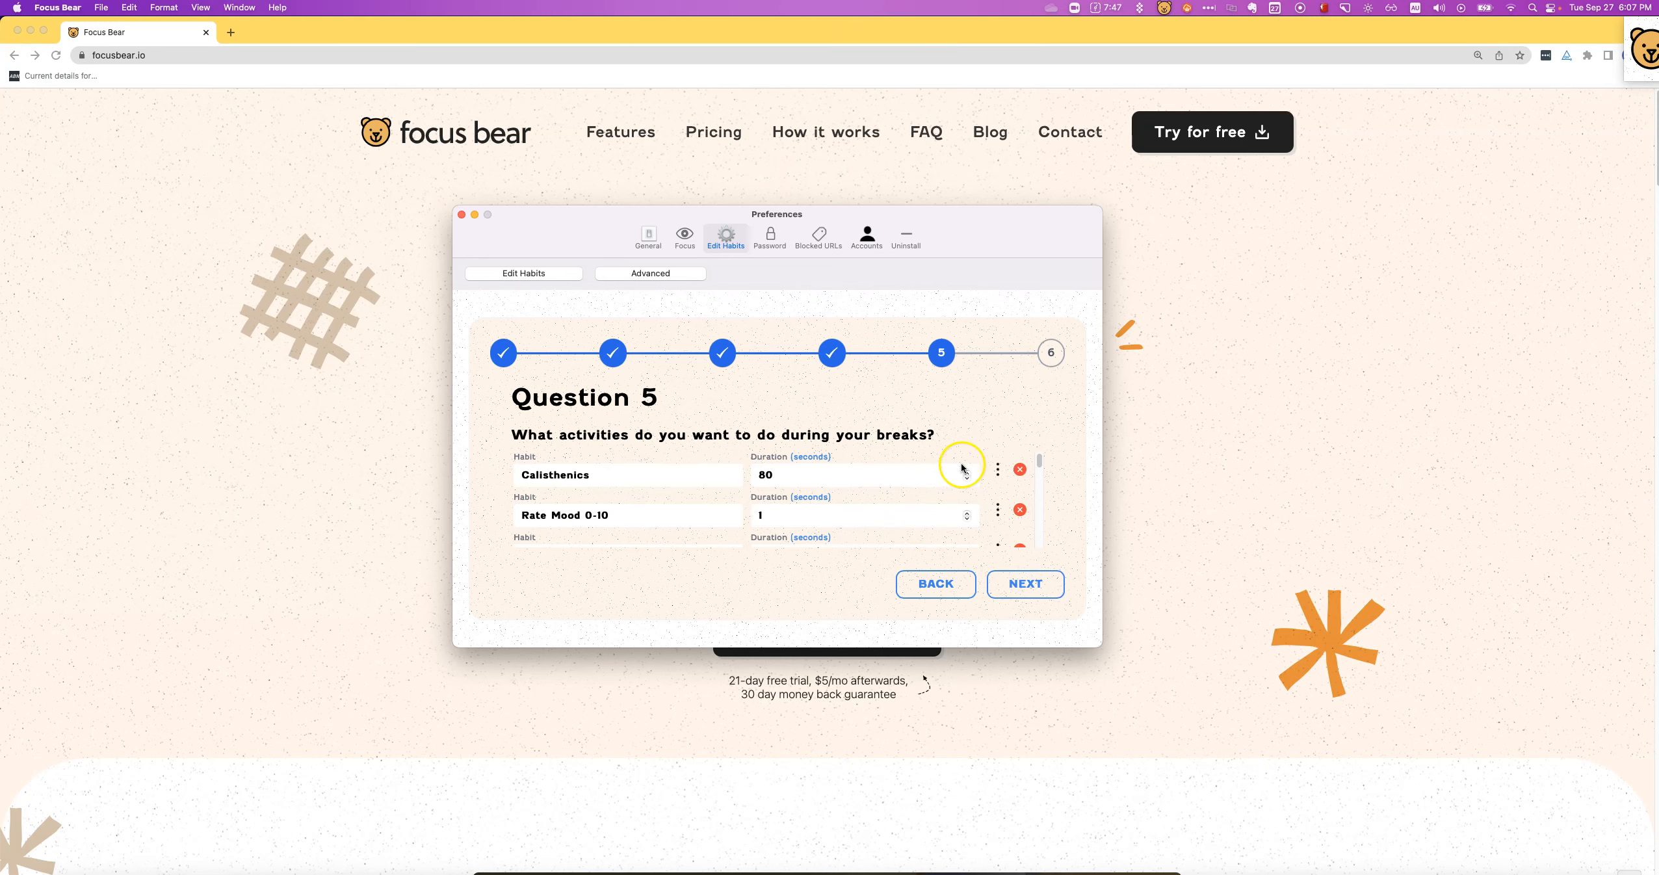
pyautogui.click(998, 470)
pyautogui.click(728, 450)
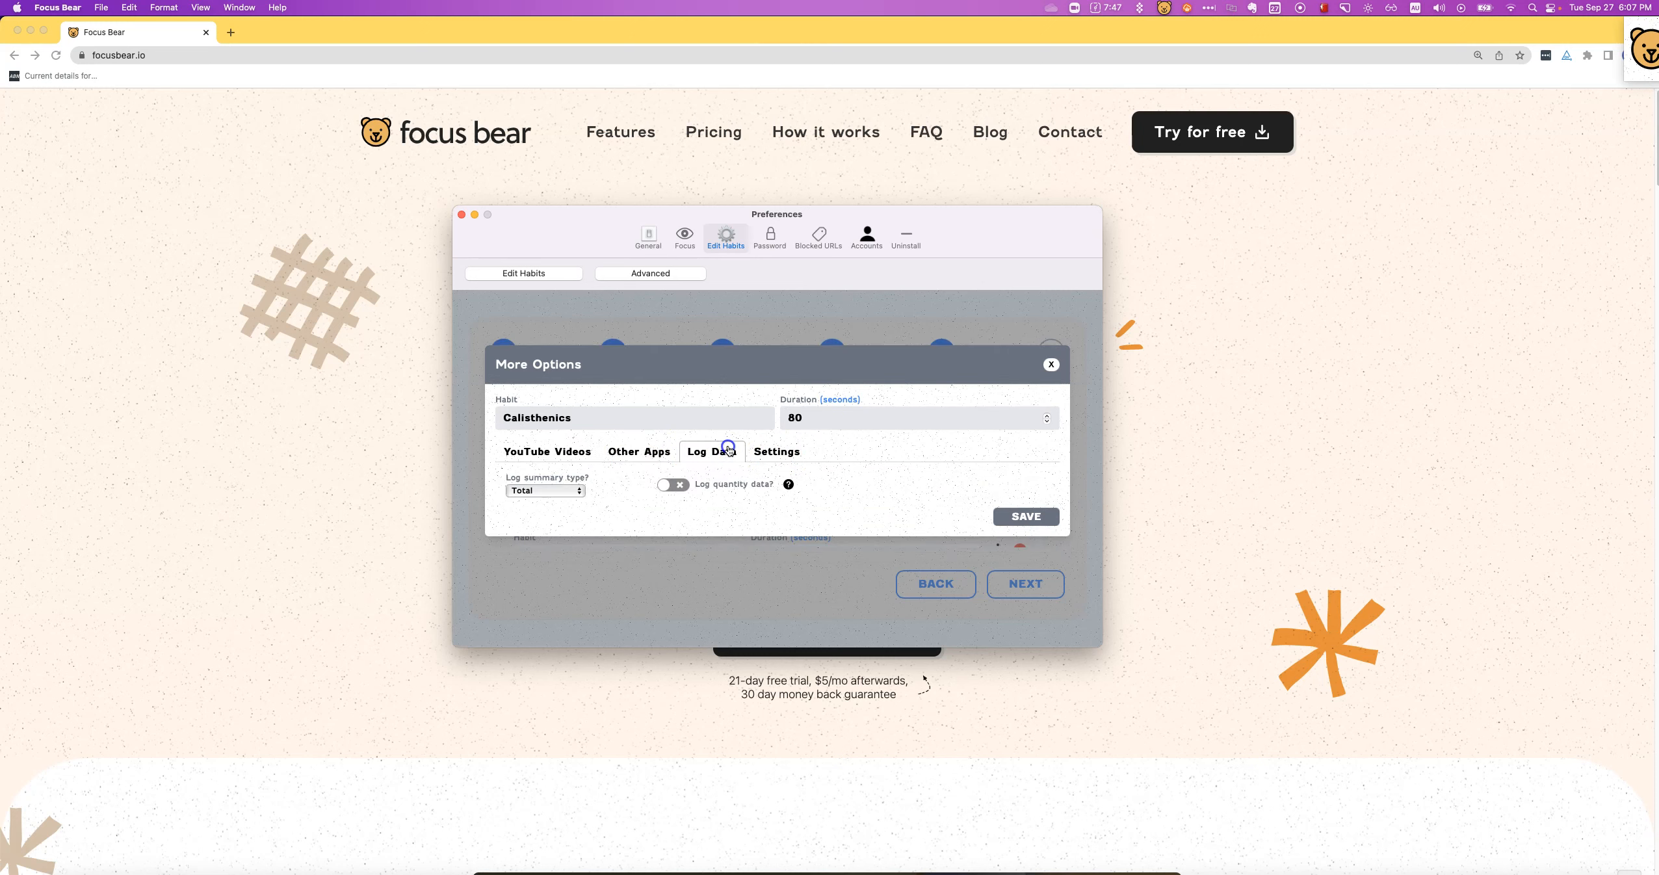
pyautogui.click(790, 452)
pyautogui.click(903, 500)
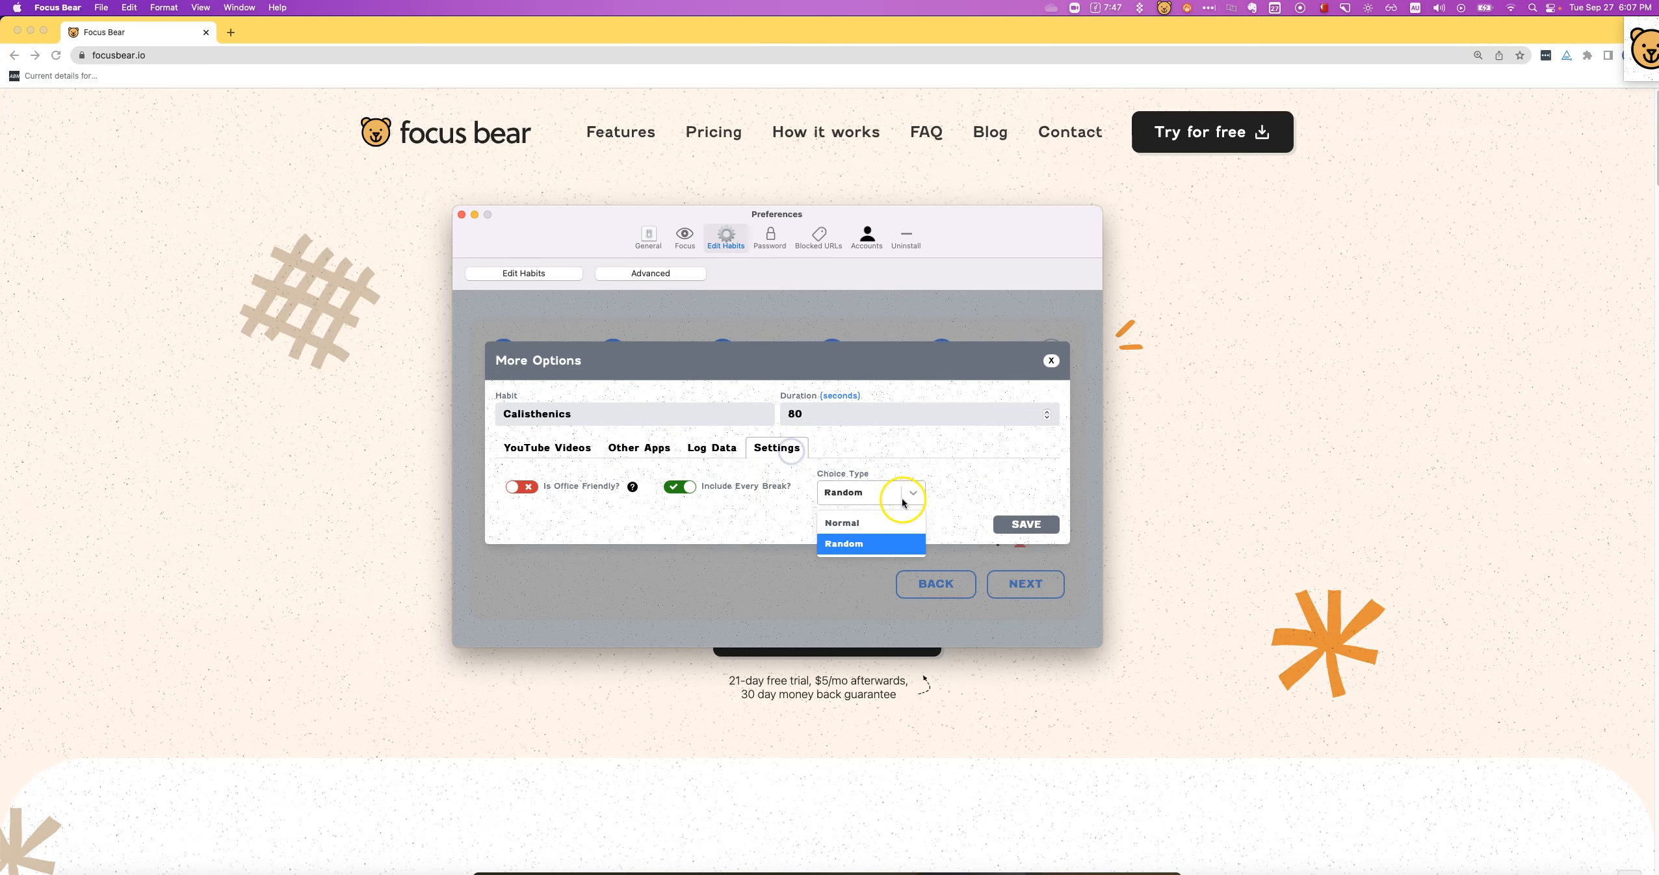
pyautogui.click(860, 543)
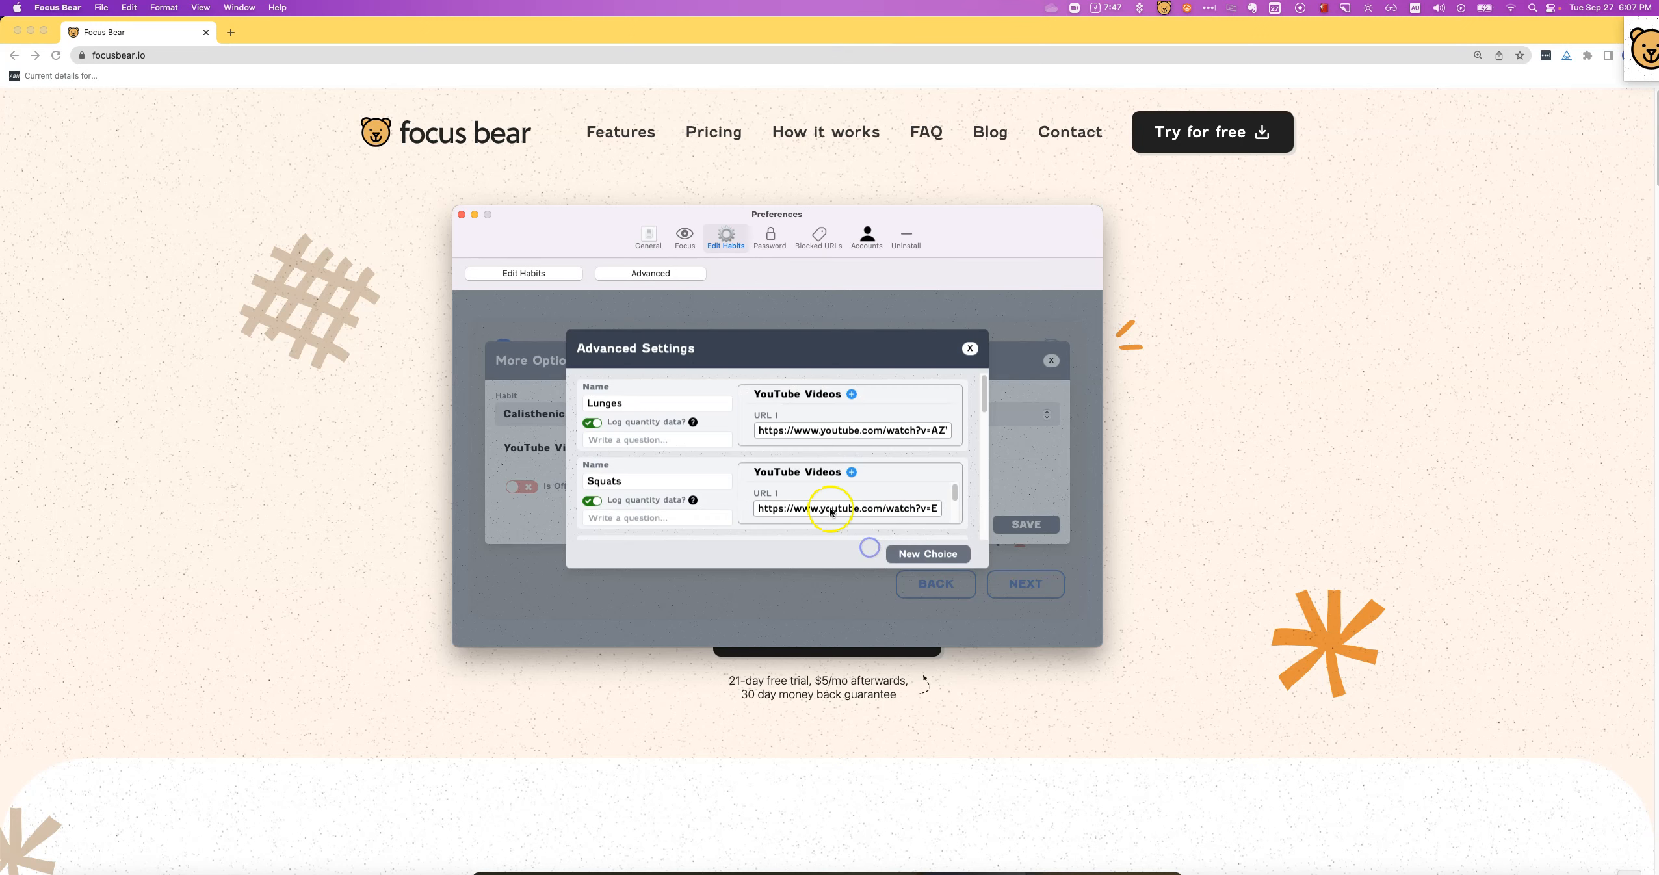
# Look through the Calisthenics choices such as Lunges and Squats, and close the habit's settings without saving
pyautogui.scroll(-5, 654, 456)
pyautogui.scroll(5, 654, 456)
pyautogui.click(598, 405)
pyautogui.click(611, 483)
pyautogui.click(969, 349)
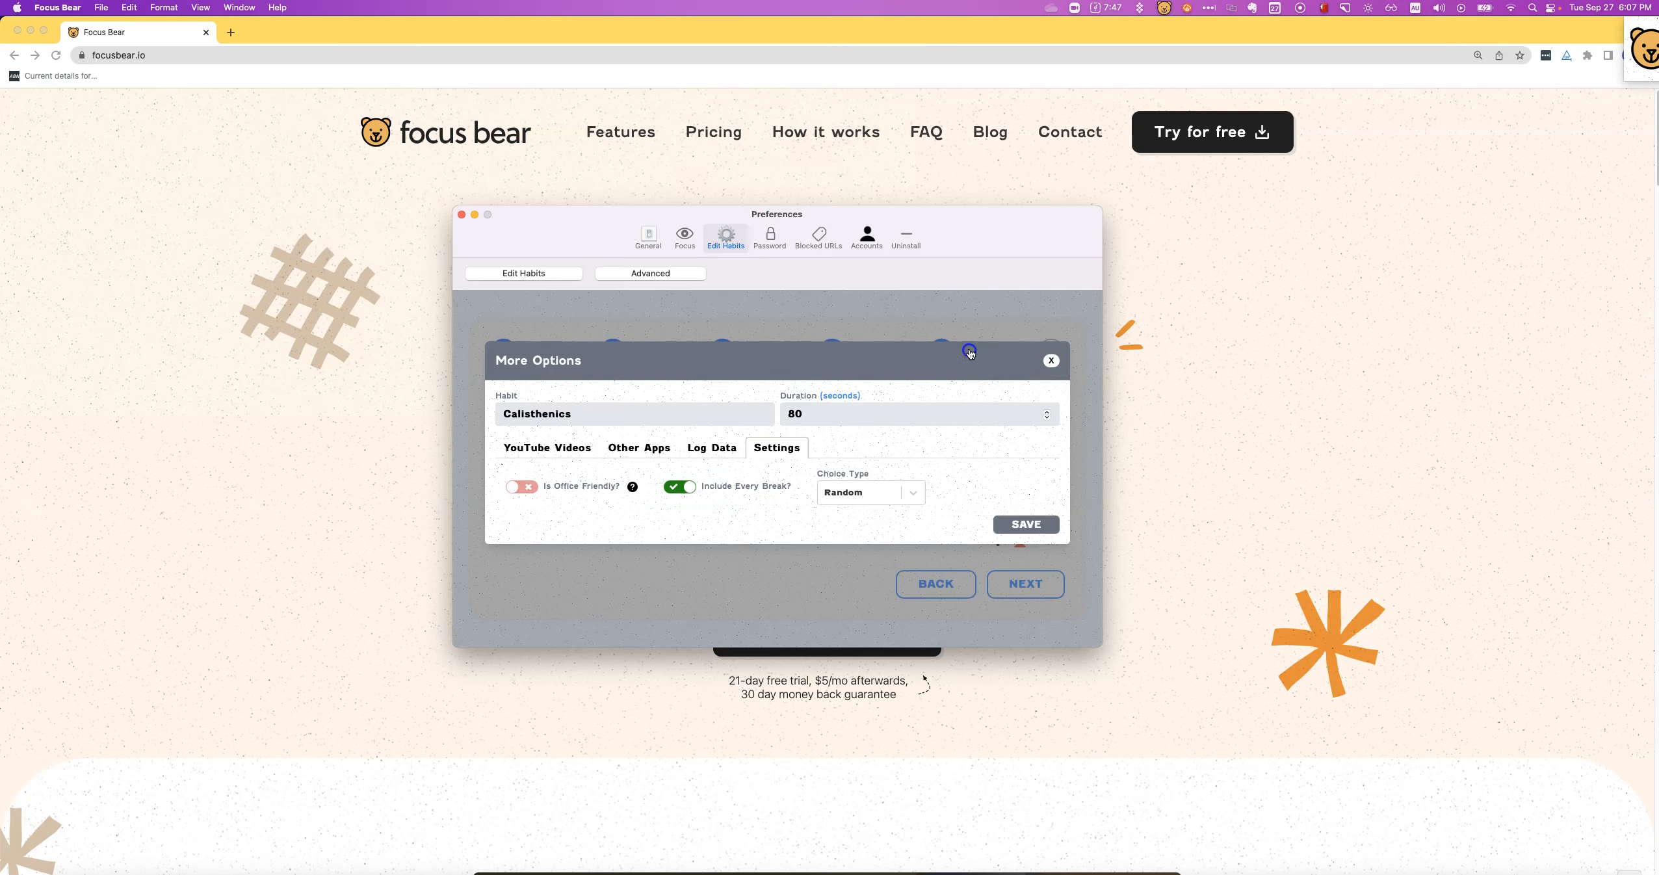
pyautogui.click(1052, 361)
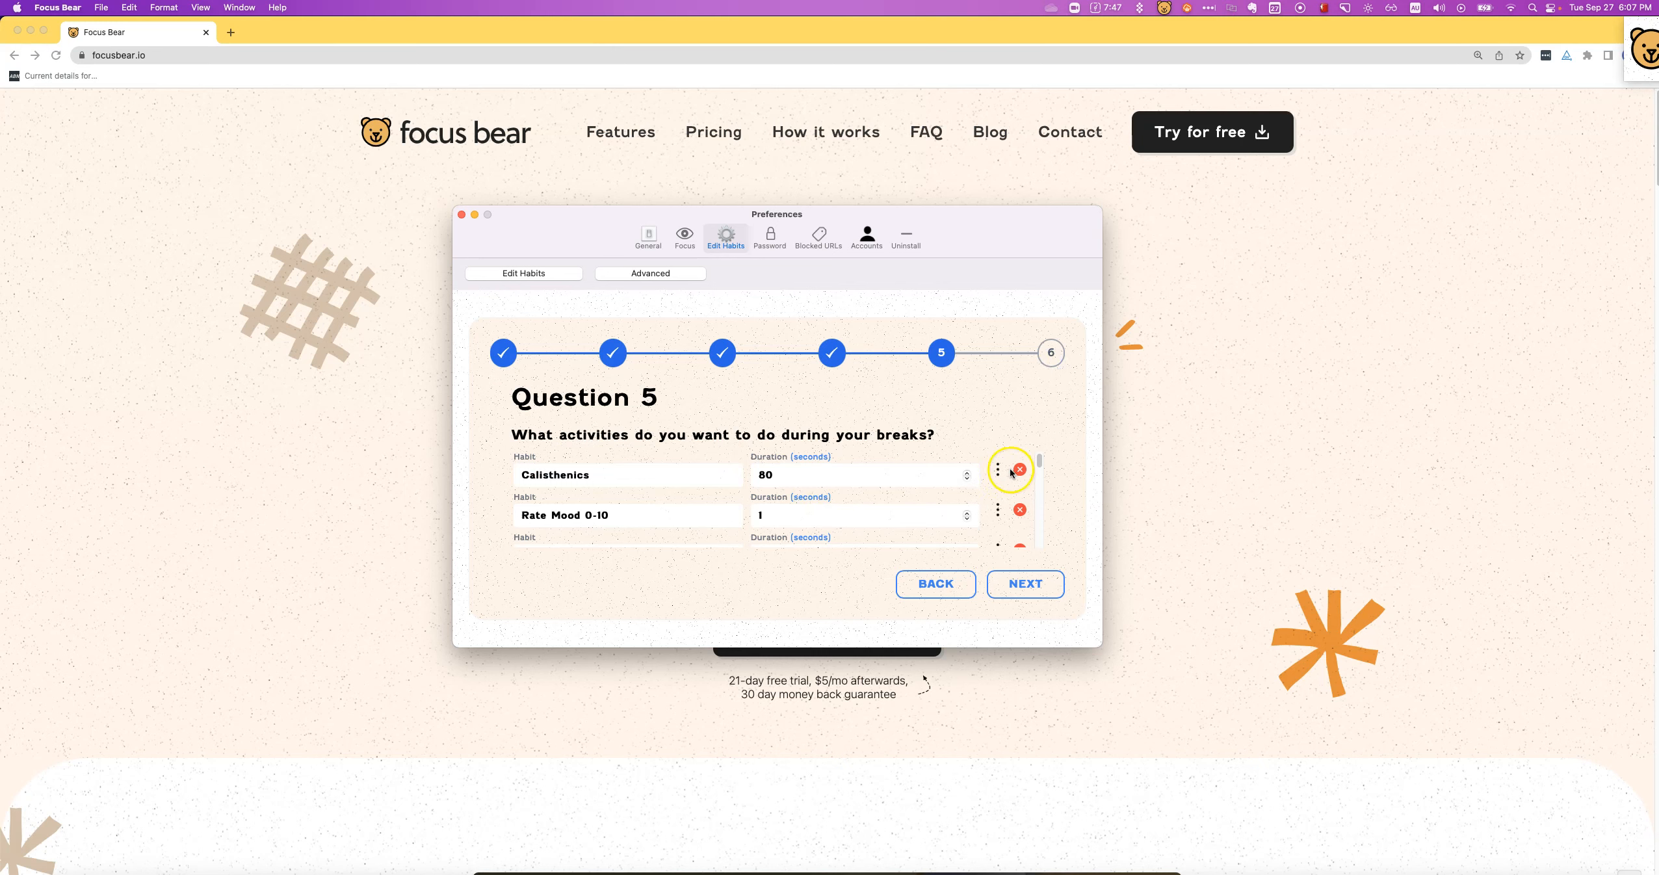
# Reopen the Calisthenics habit's random choice settings to check quantity logging and video URLs, and close them again
pyautogui.click(979, 474)
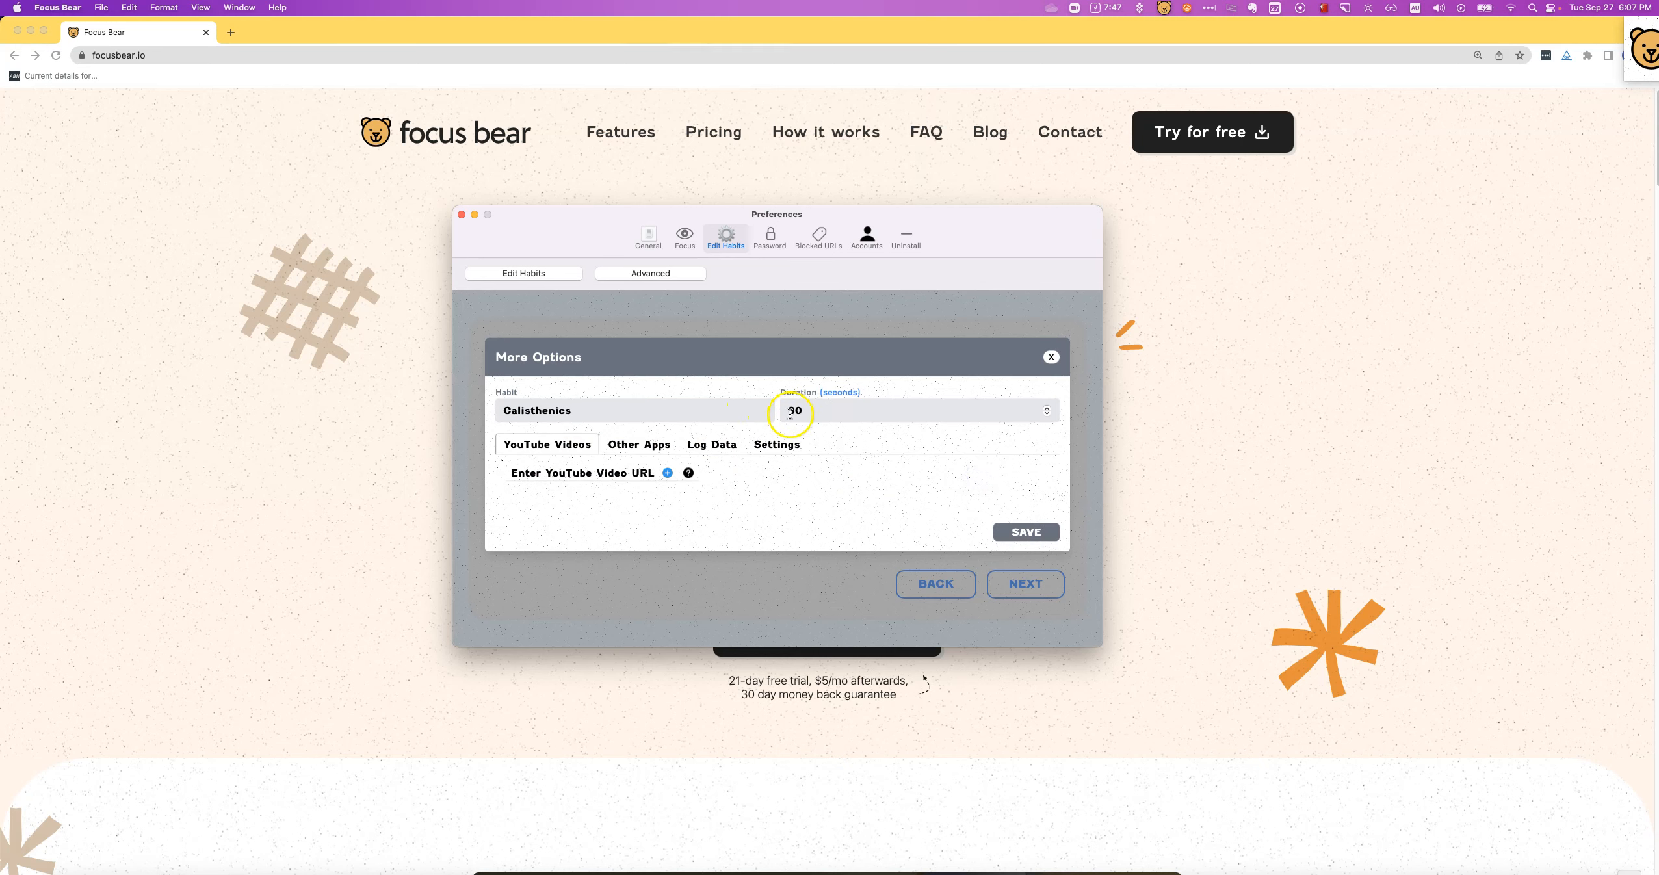
pyautogui.click(777, 444)
pyautogui.click(874, 548)
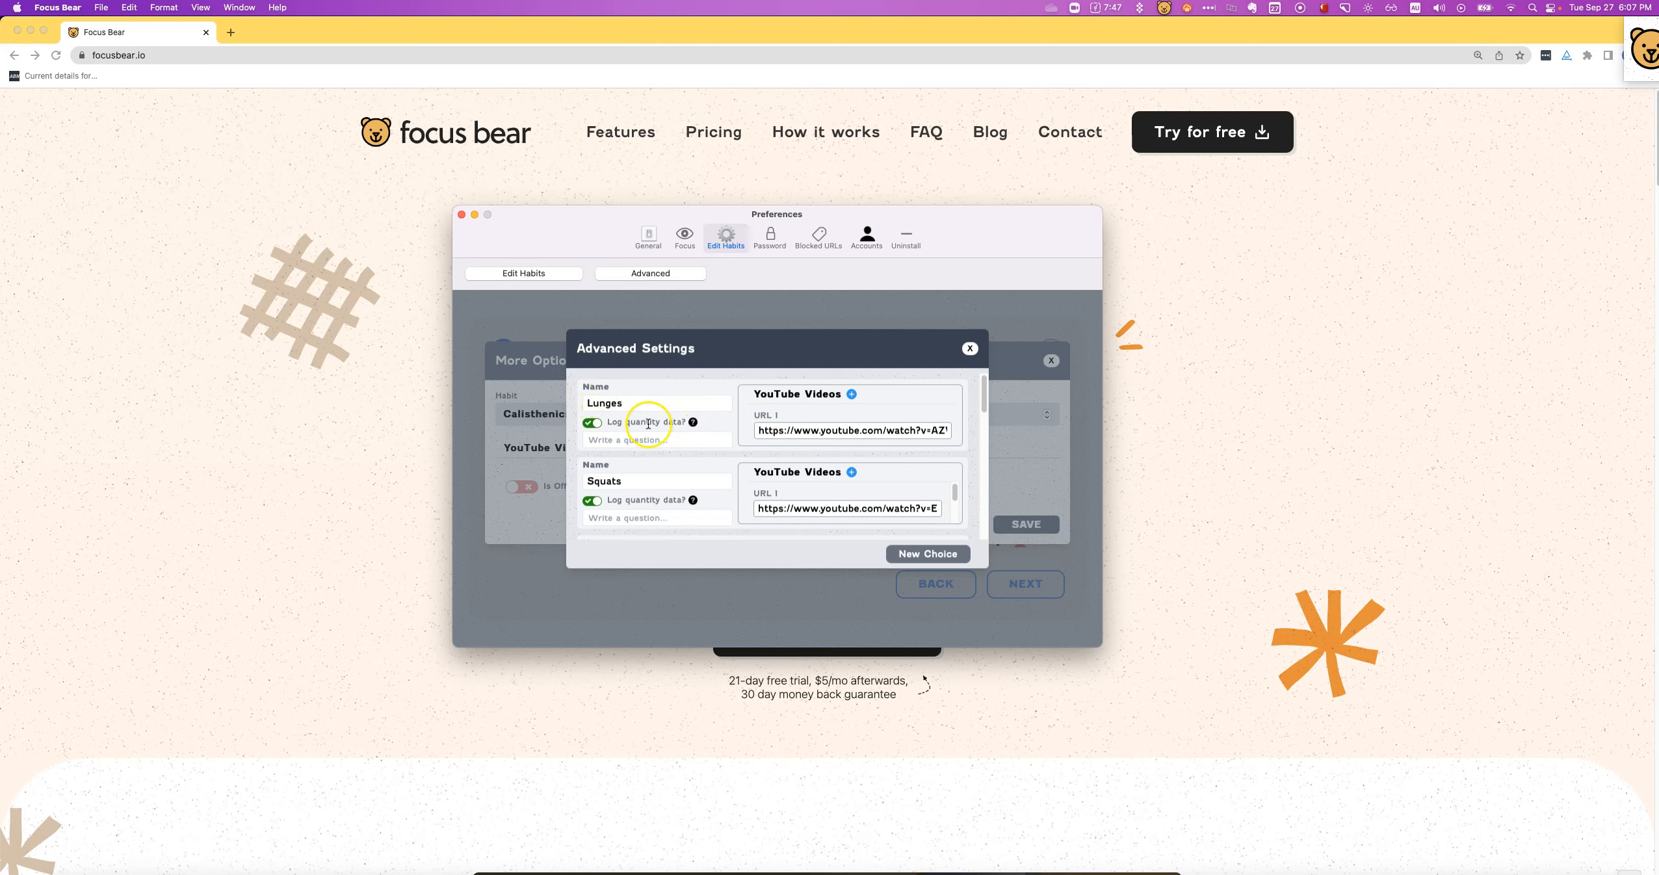
pyautogui.click(970, 350)
pyautogui.click(1051, 360)
# Return to Question 3 and review the morning habits from "Go for walk" to Journalling, Prayer and Yoga
pyautogui.click(953, 588)
pyautogui.click(952, 588)
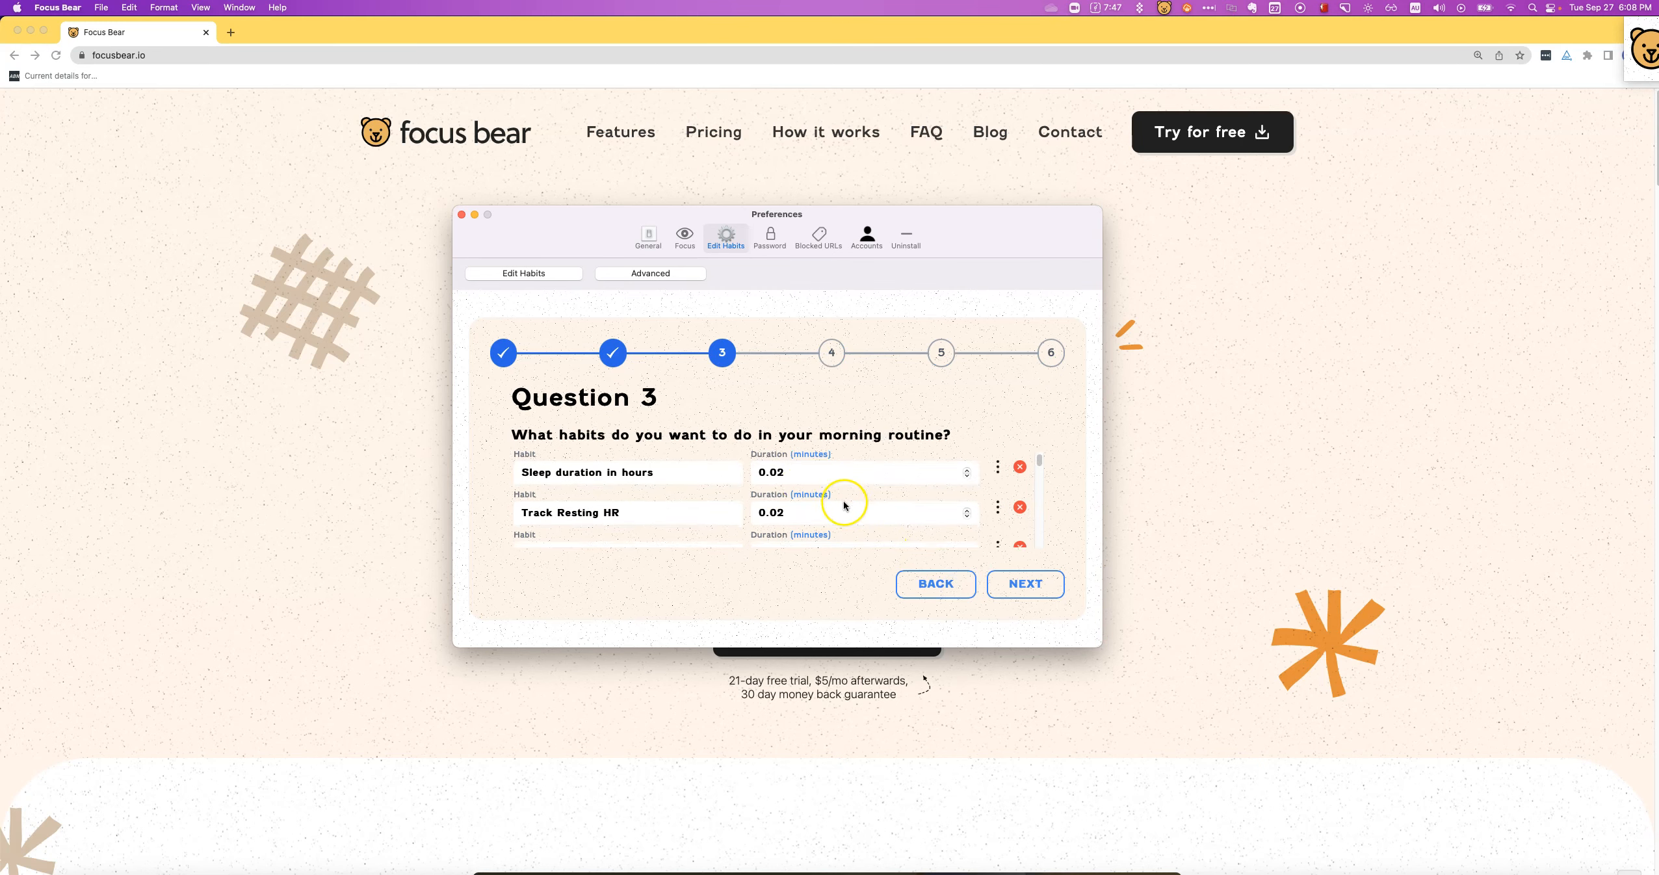
pyautogui.scroll(-4, 845, 503)
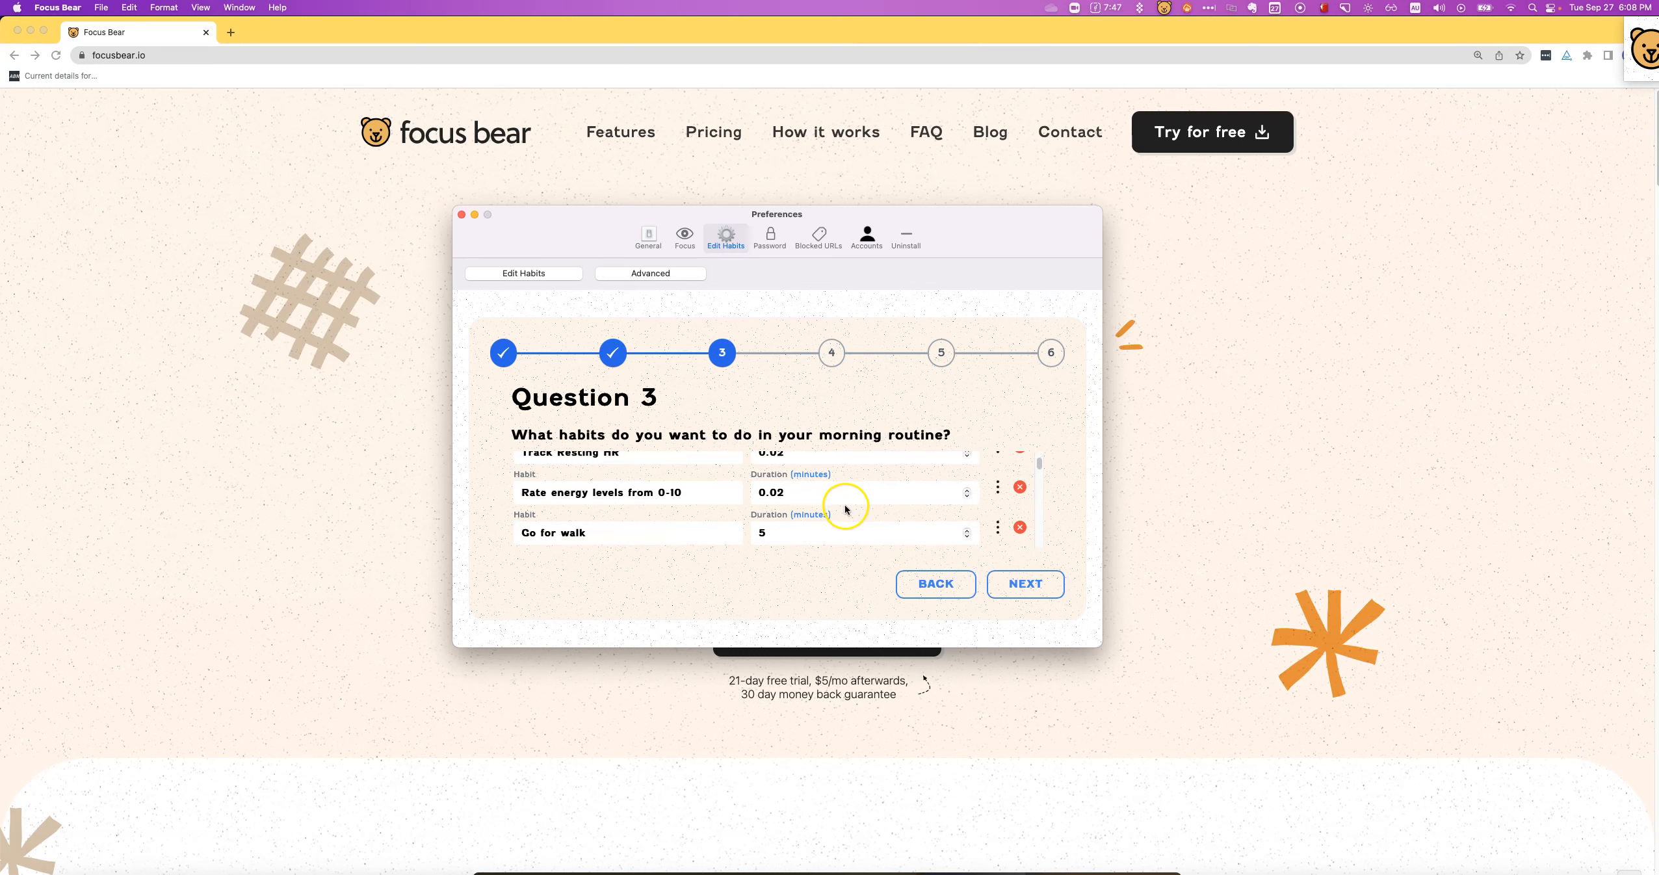
pyautogui.scroll(-1, 845, 507)
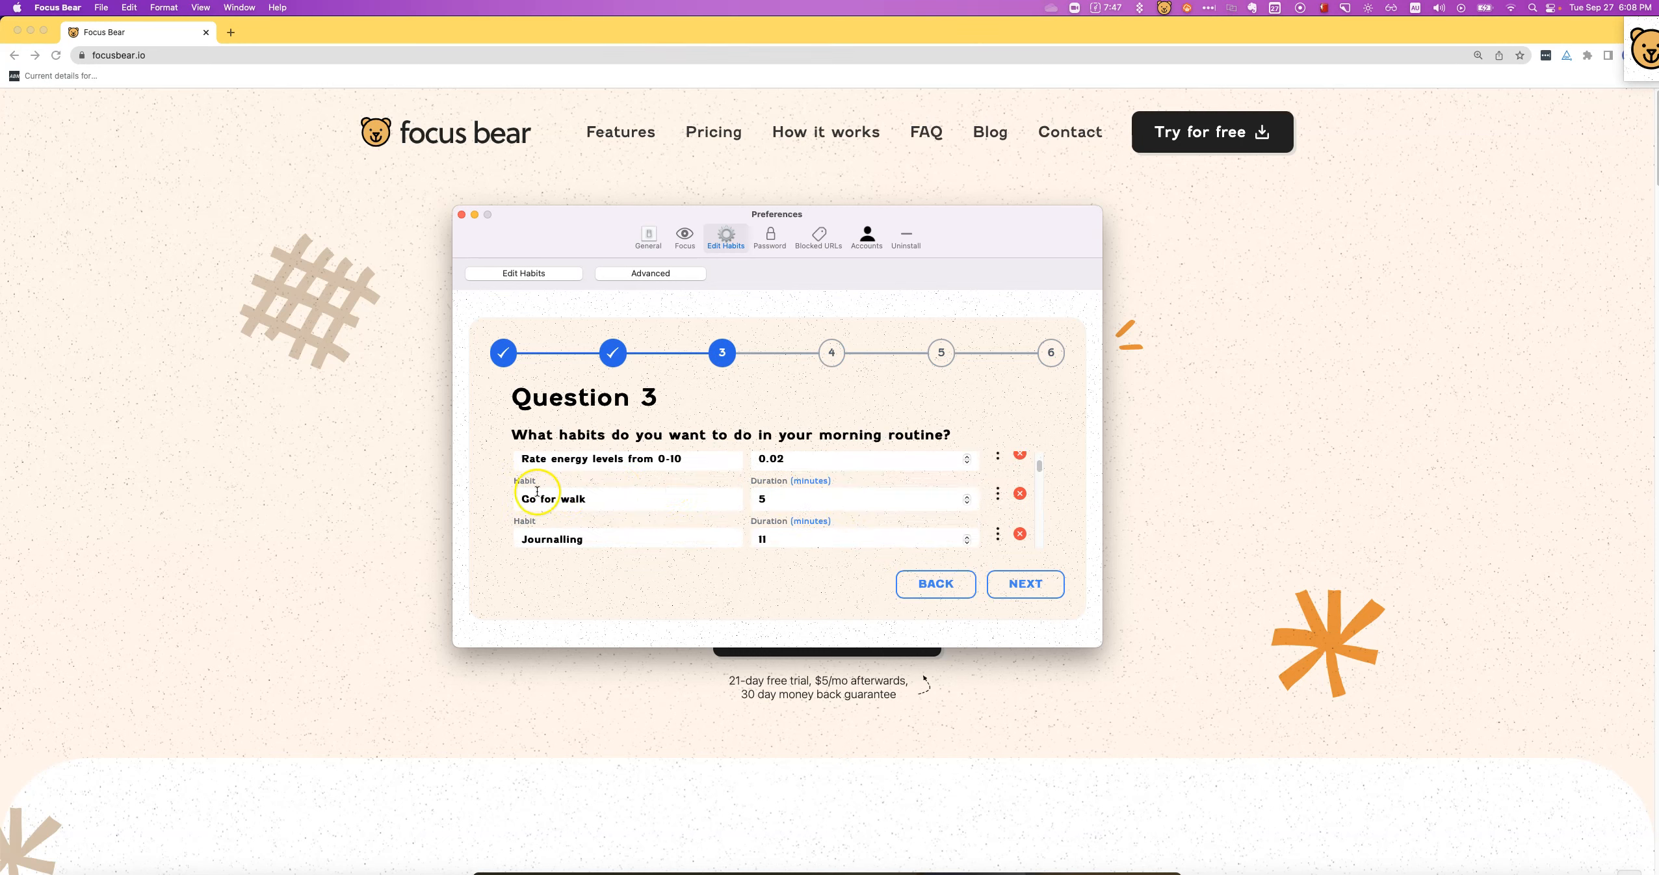
pyautogui.moveTo(520, 499); pyautogui.dragTo(648, 497)
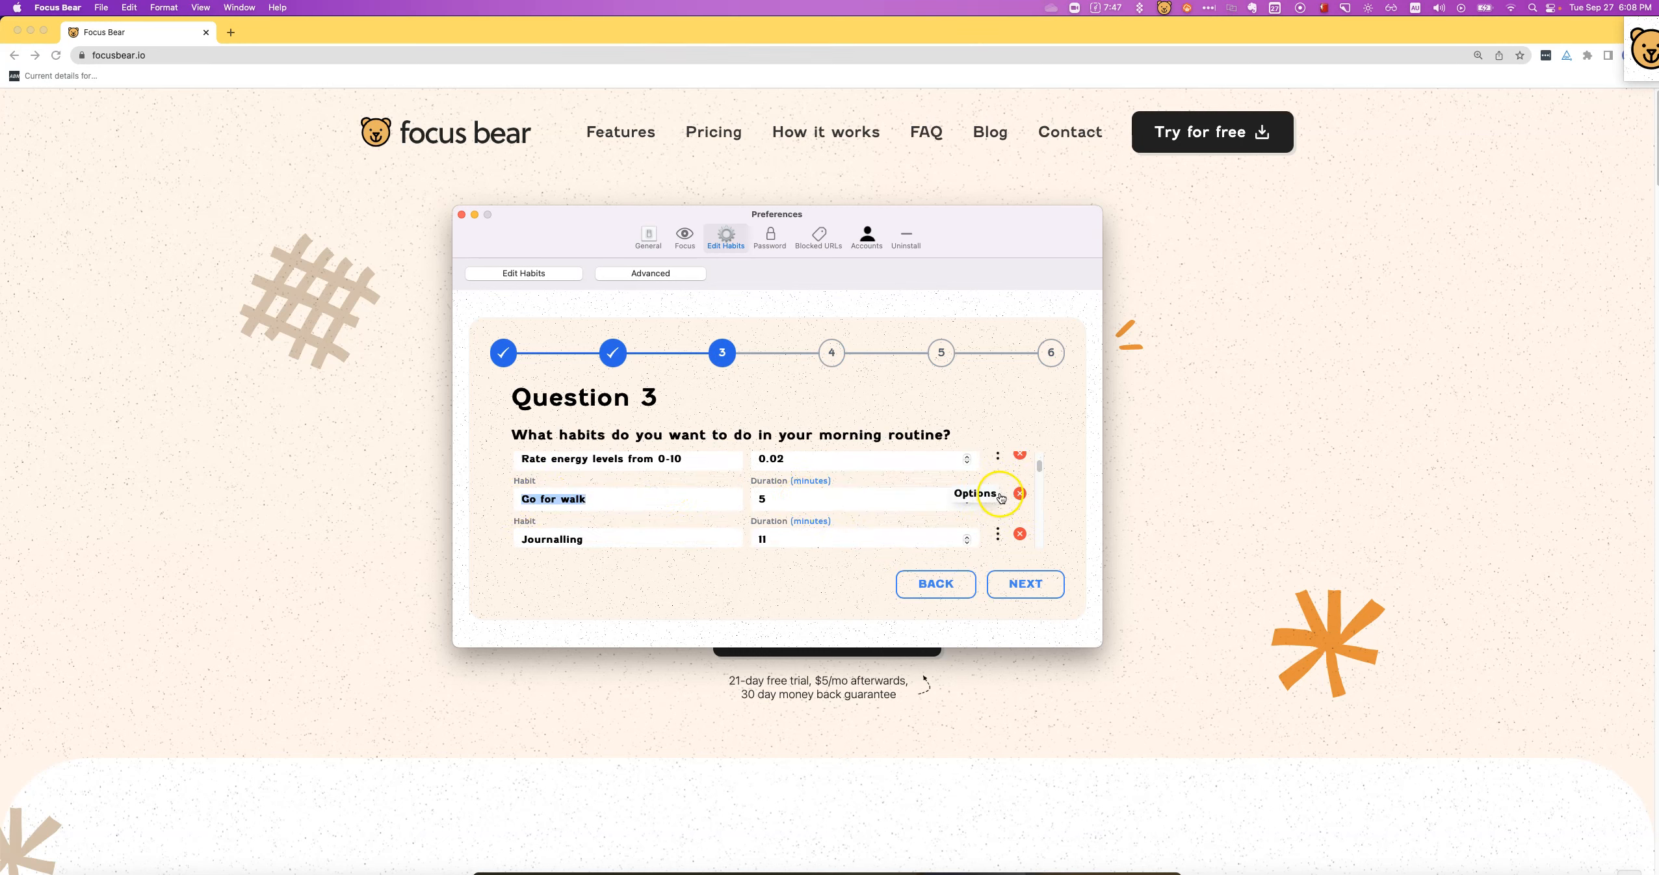
pyautogui.click(677, 507)
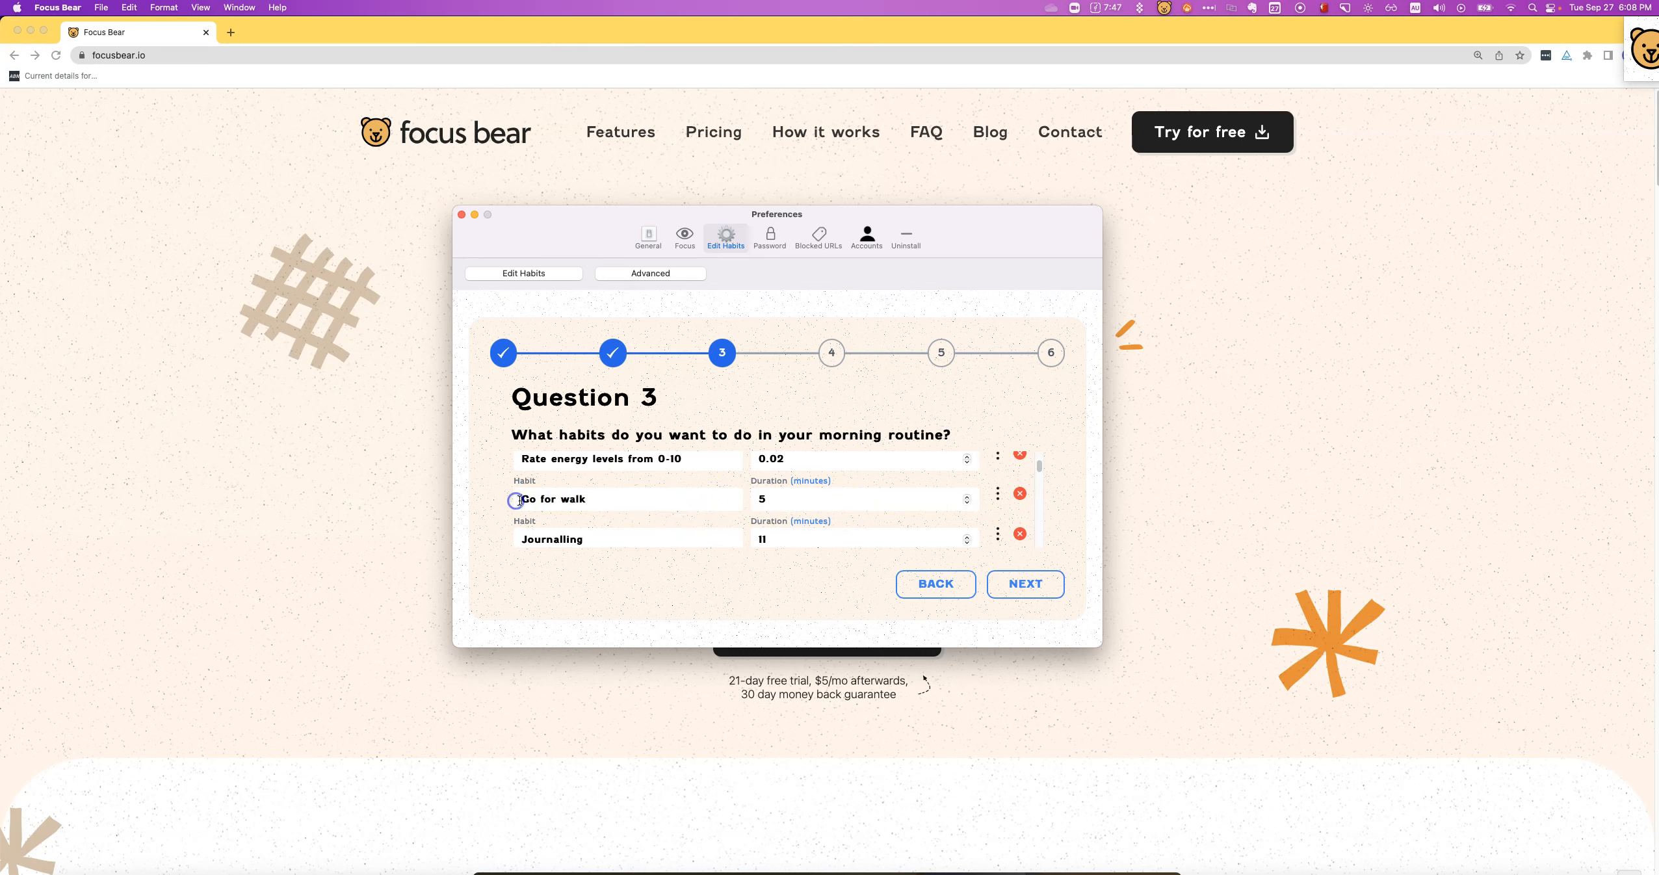
pyautogui.moveTo(616, 504); pyautogui.dragTo(527, 502)
pyautogui.click(758, 503)
pyautogui.scroll(-1, 862, 503)
pyautogui.scroll(-2, 907, 515)
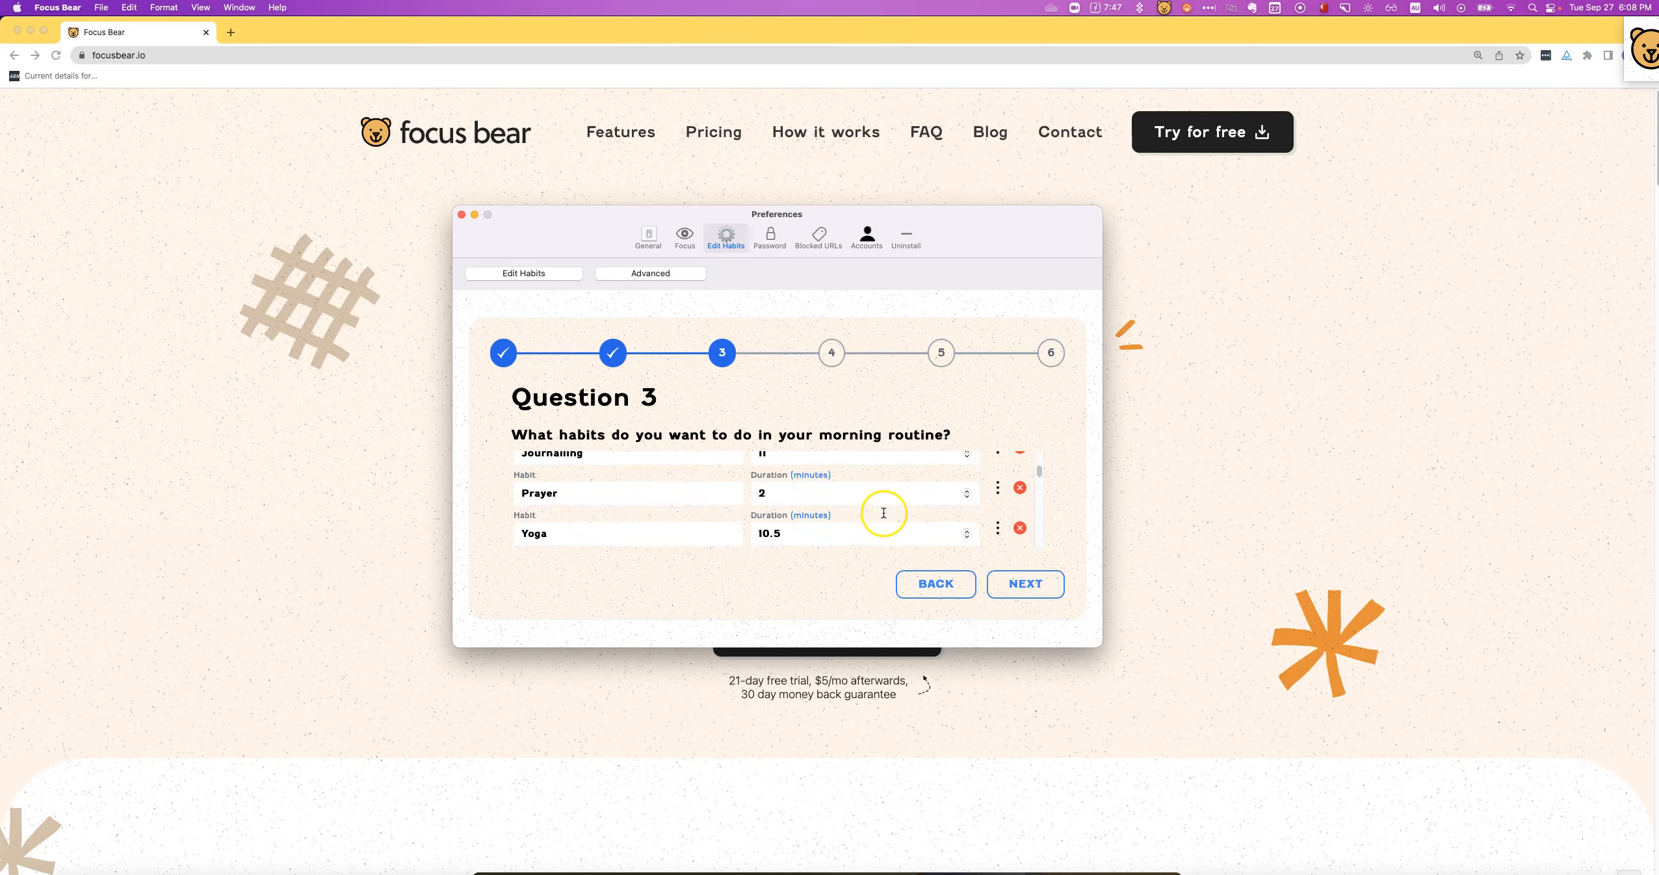
pyautogui.scroll(1, 865, 498)
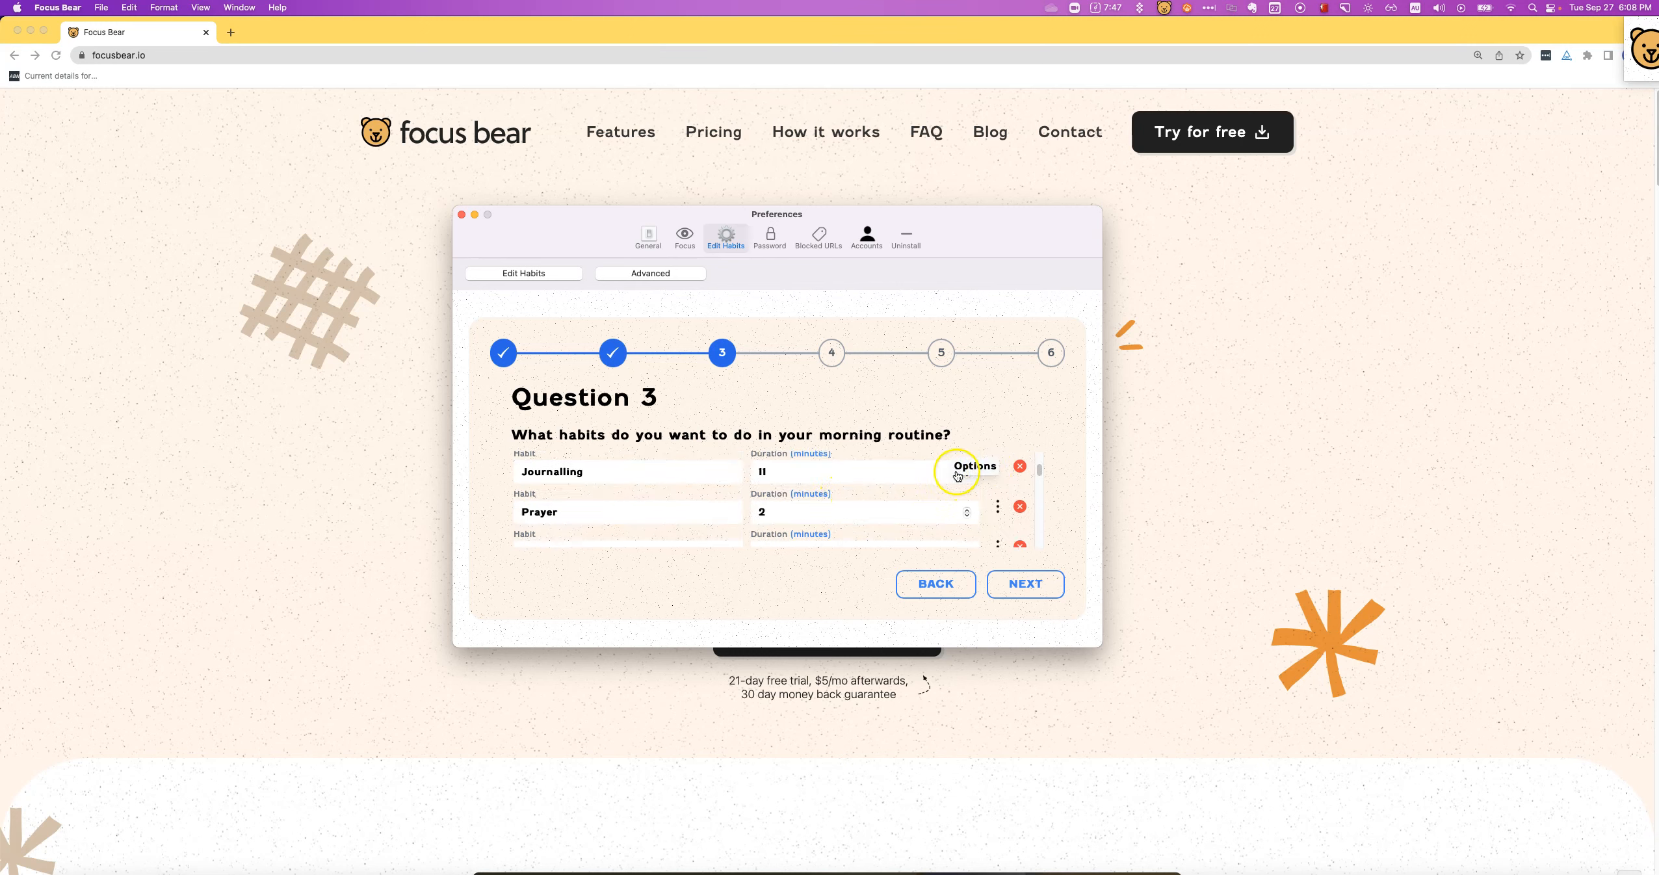
# Open the Journalling habit's options for using other apps, search the app list for "Ment" and clear the search
pyautogui.click(998, 468)
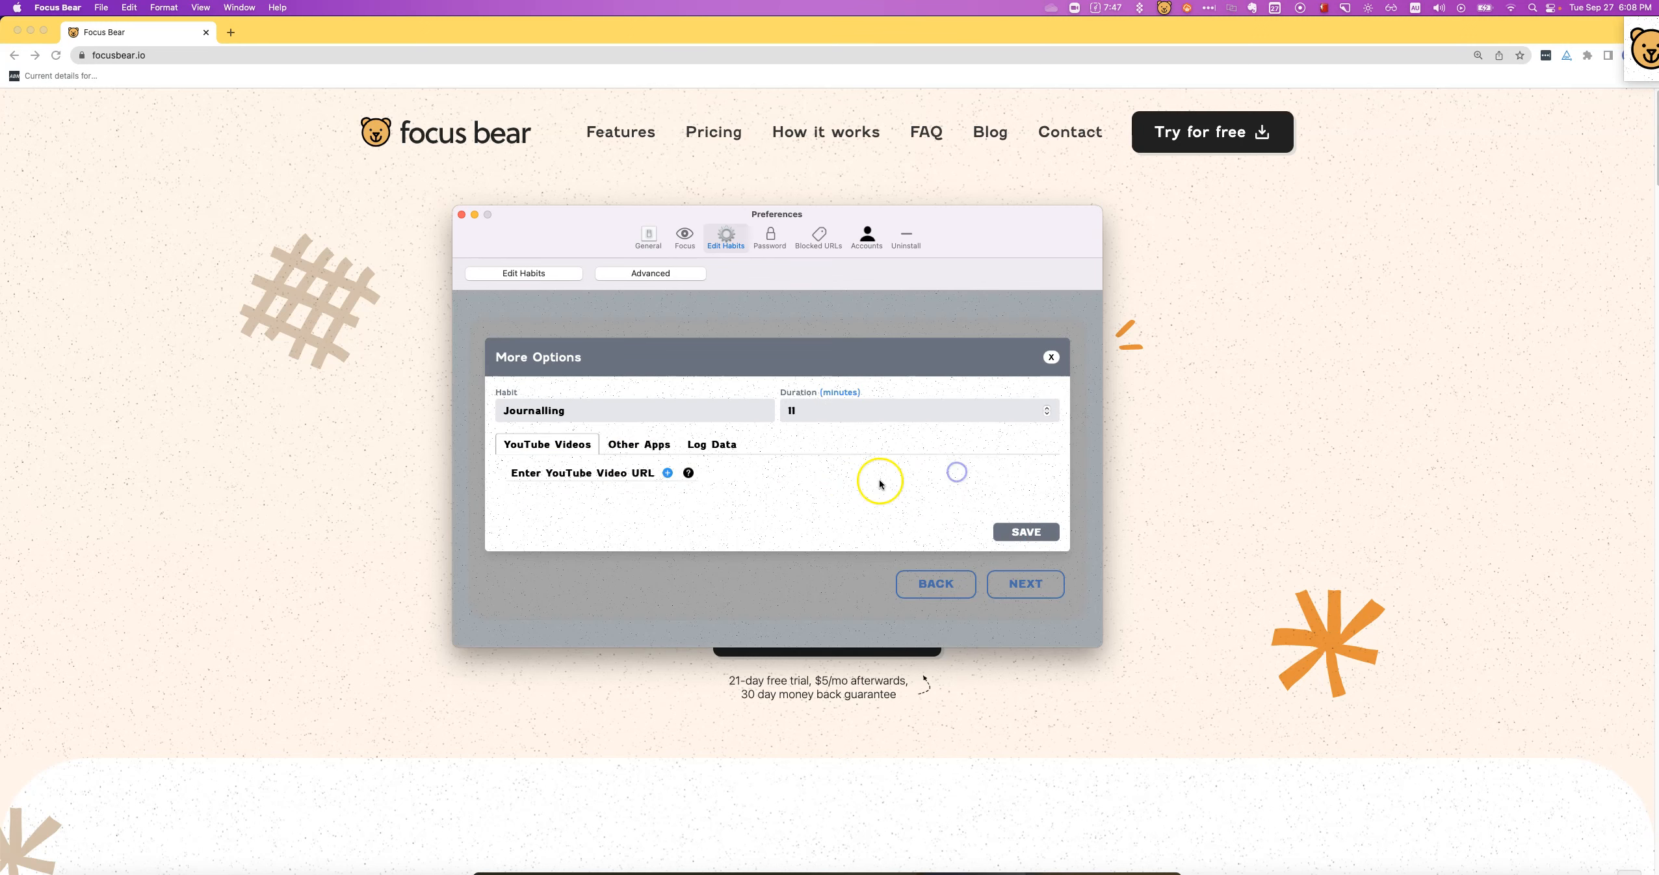
pyautogui.click(639, 444)
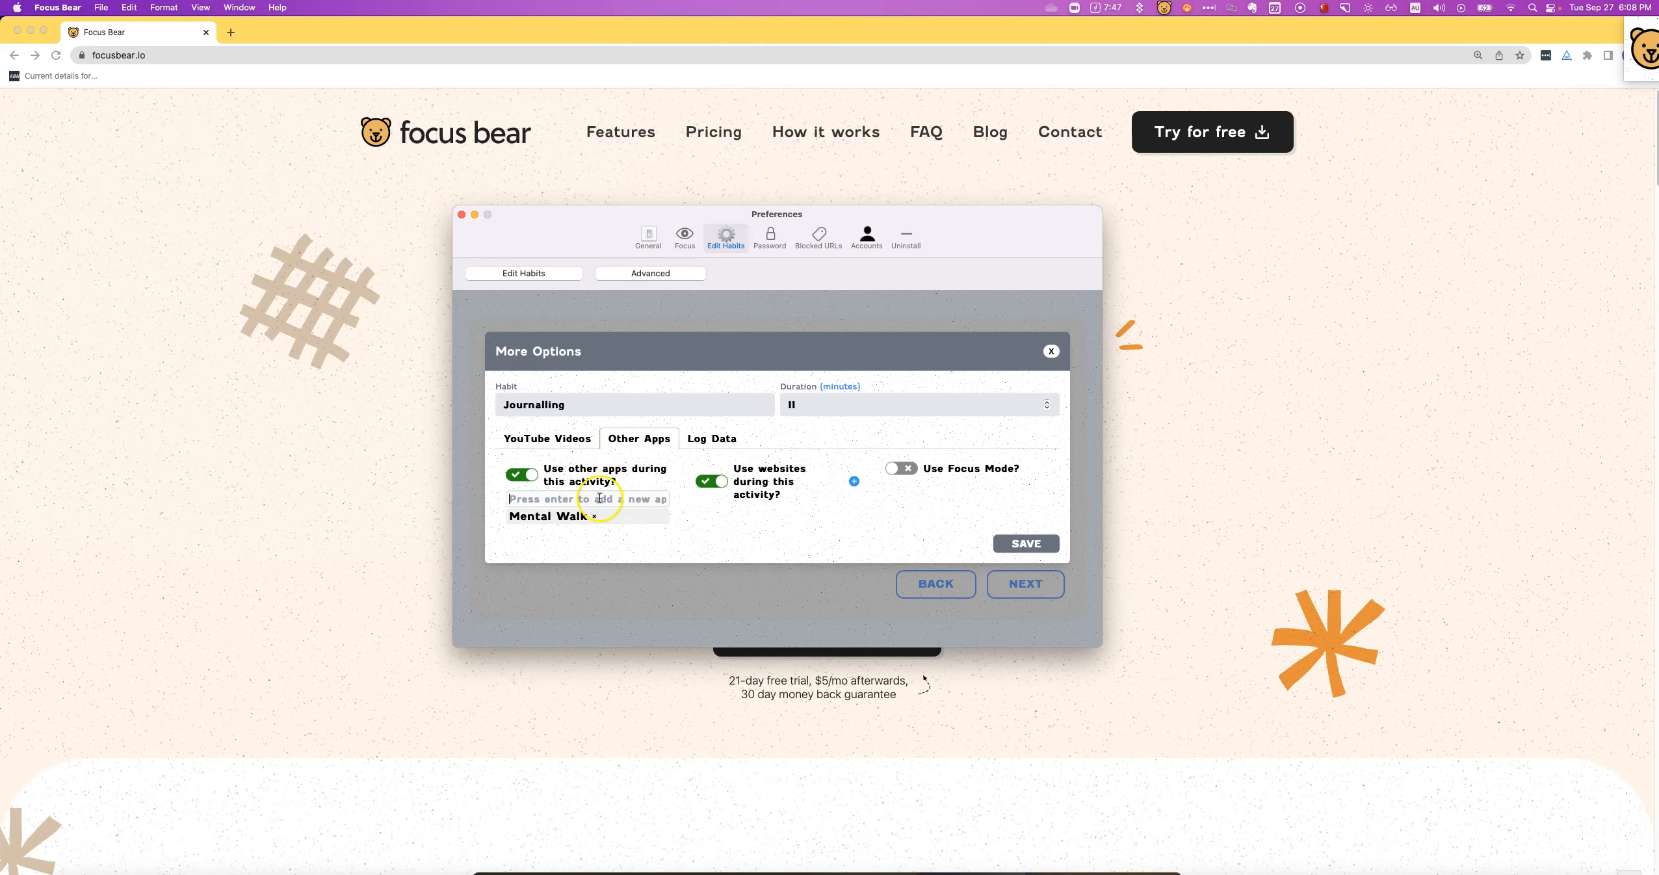
pyautogui.write('M')
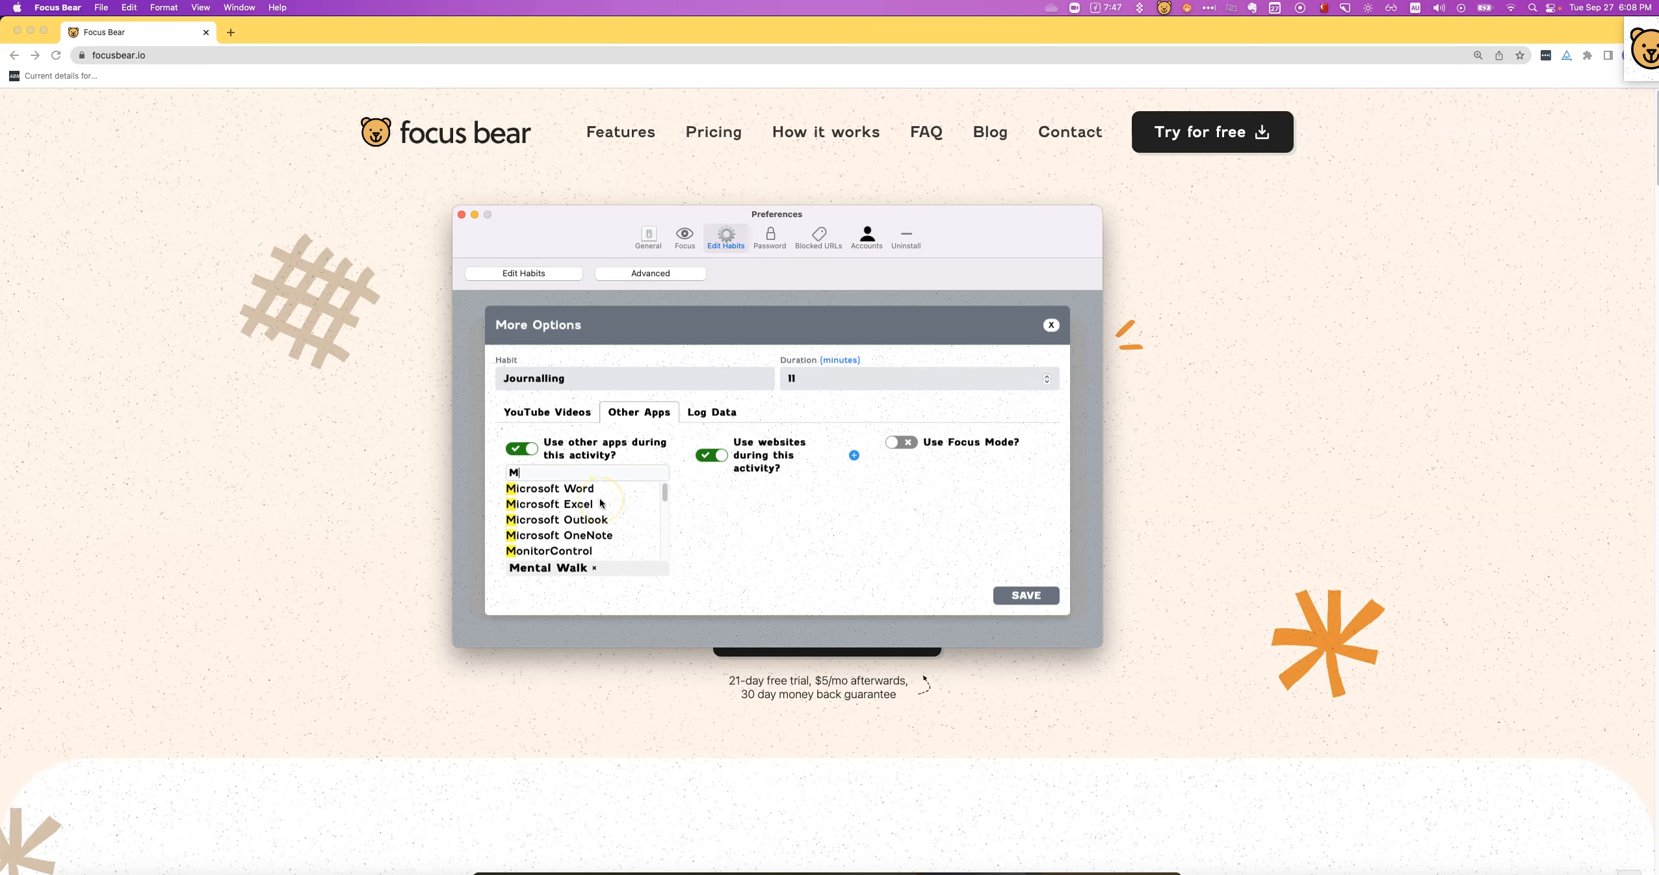
pyautogui.write('ent')
pyautogui.press('BackSpace')
pyautogui.press('BackSpace')
pyautogui.press('BackSpace')
pyautogui.press('BackSpace')
# Search the Journalling habit's app list for "Uly" and "Mental", clearing the search text each time
pyautogui.write('Uly')
pyautogui.press('BackSpace')
pyautogui.press('BackSpace')
pyautogui.press('BackSpace')
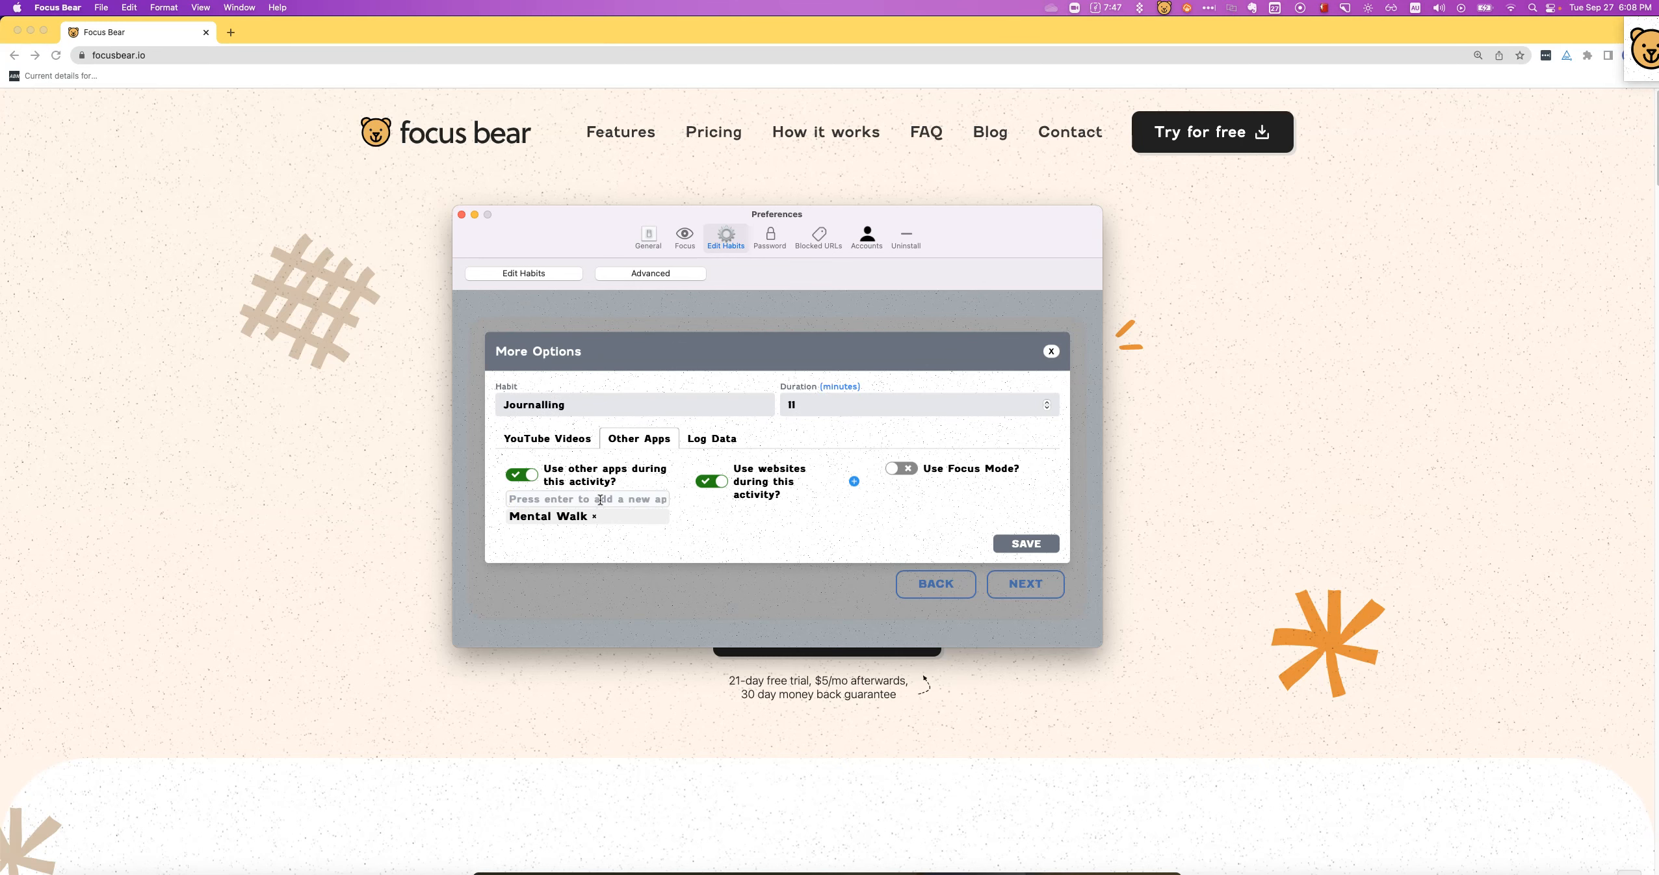
pyautogui.write('U')
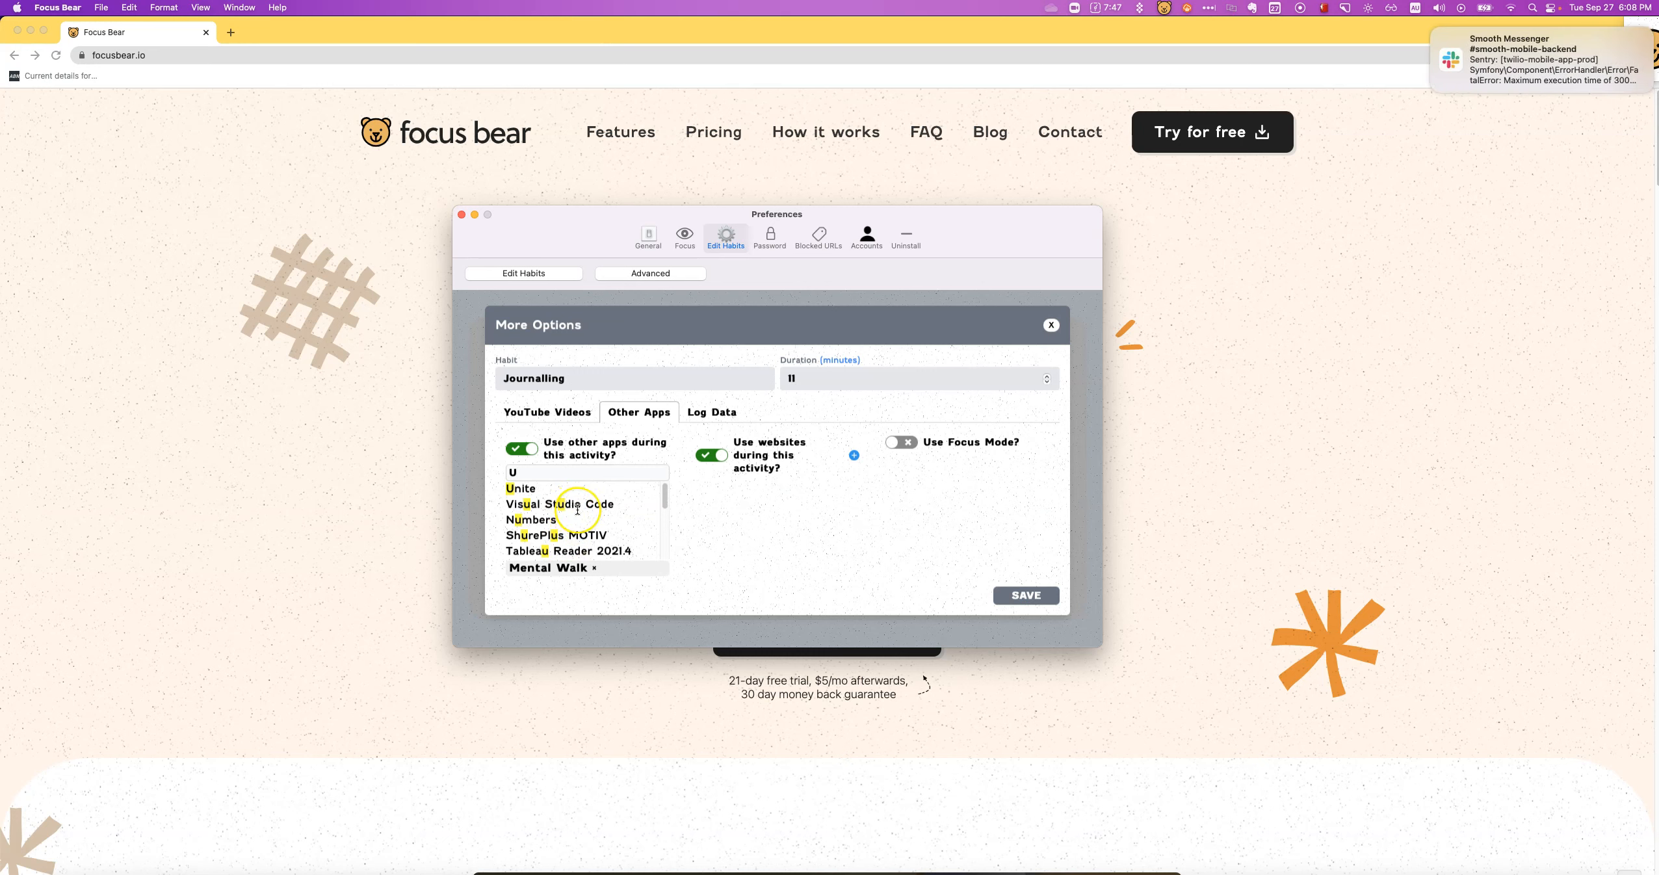
pyautogui.press('BackSpace')
pyautogui.write('Mental')
pyautogui.hotkey('alt', 'BackSpace')
# Search the app list for "U", add Visual Studio Code to Journalling's allowed apps, and remove it again
pyautogui.write('Uy')
pyautogui.press('BackSpace')
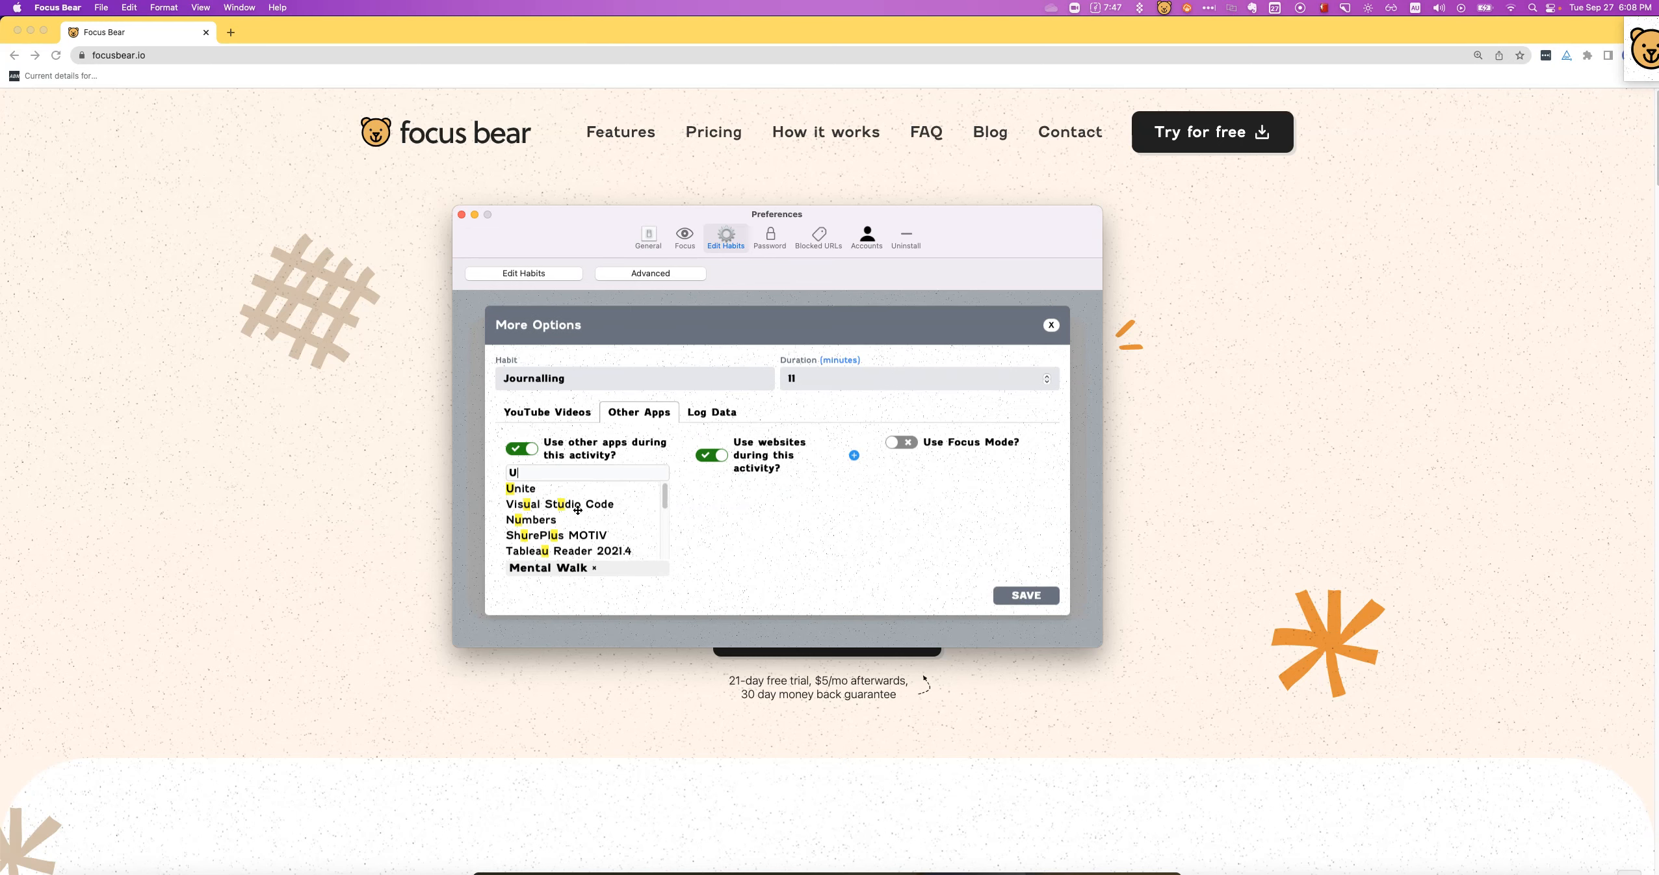
pyautogui.click(578, 505)
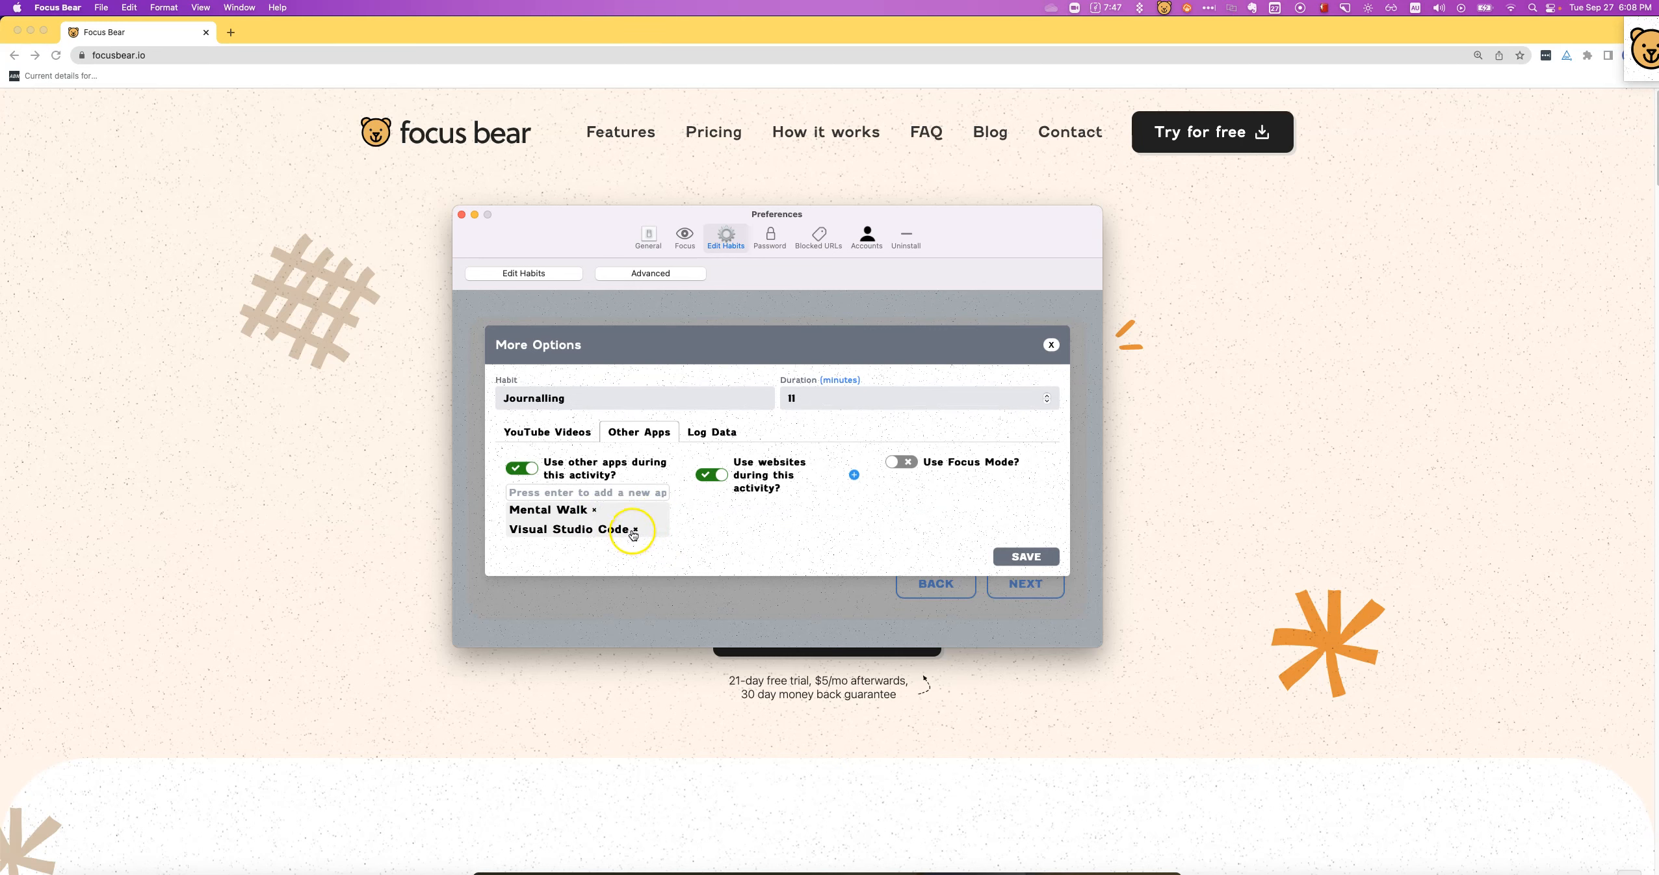
pyautogui.click(635, 530)
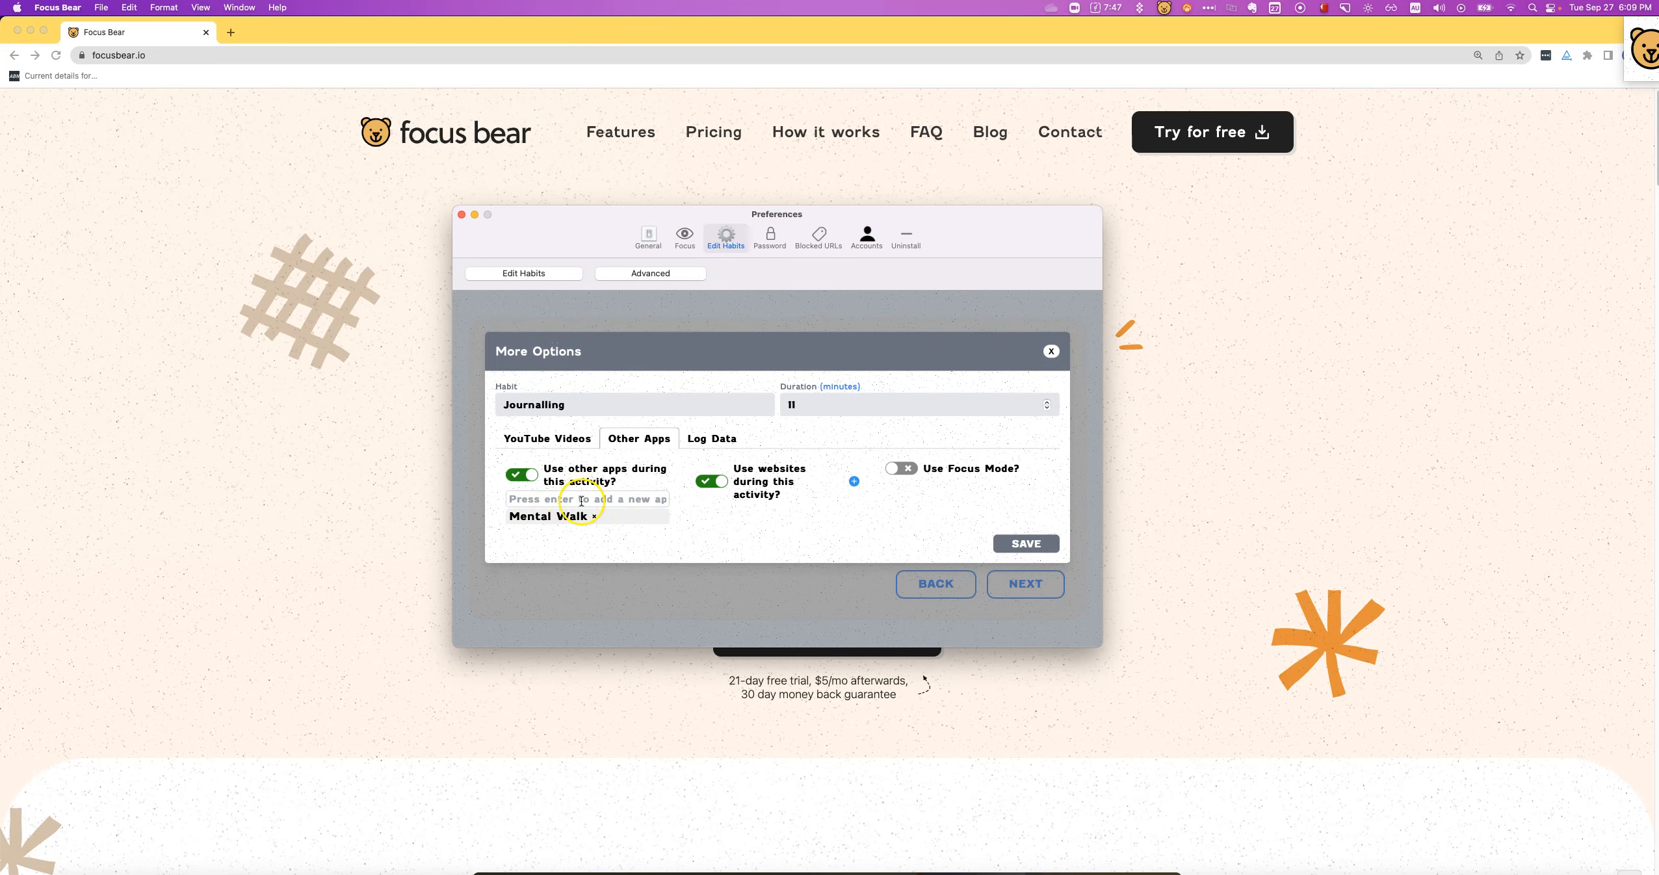
# Move the floating habit timer fully into view and close the Journalling habit's options without saving
pyautogui.moveTo(1648, 76); pyautogui.dragTo(1154, 144)
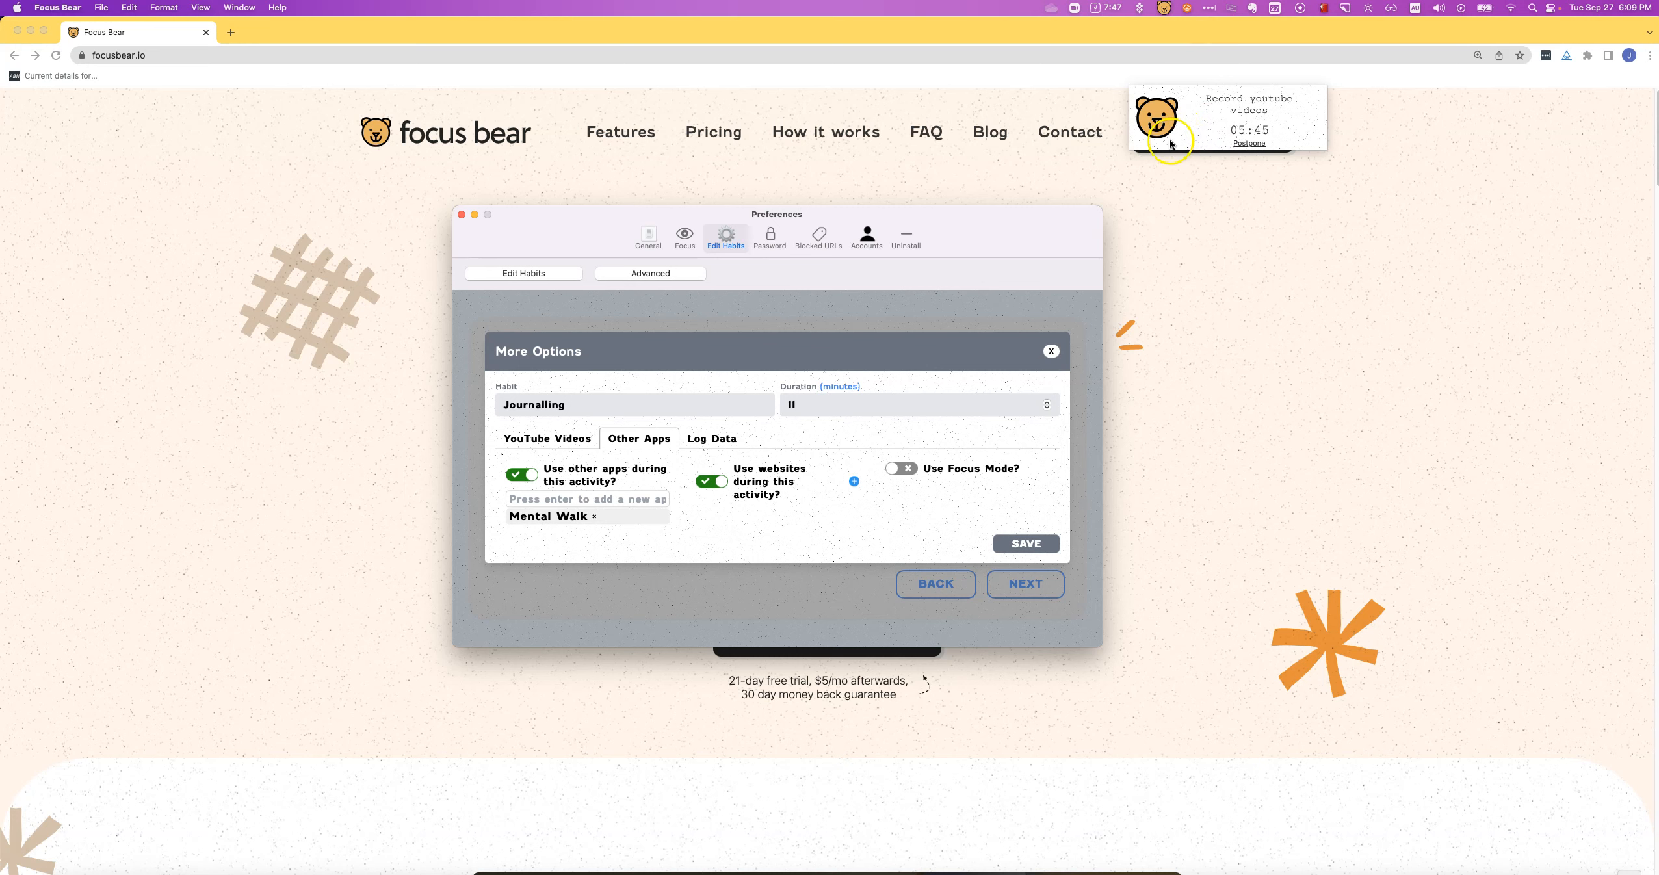
pyautogui.moveTo(1142, 144); pyautogui.dragTo(1307, 97)
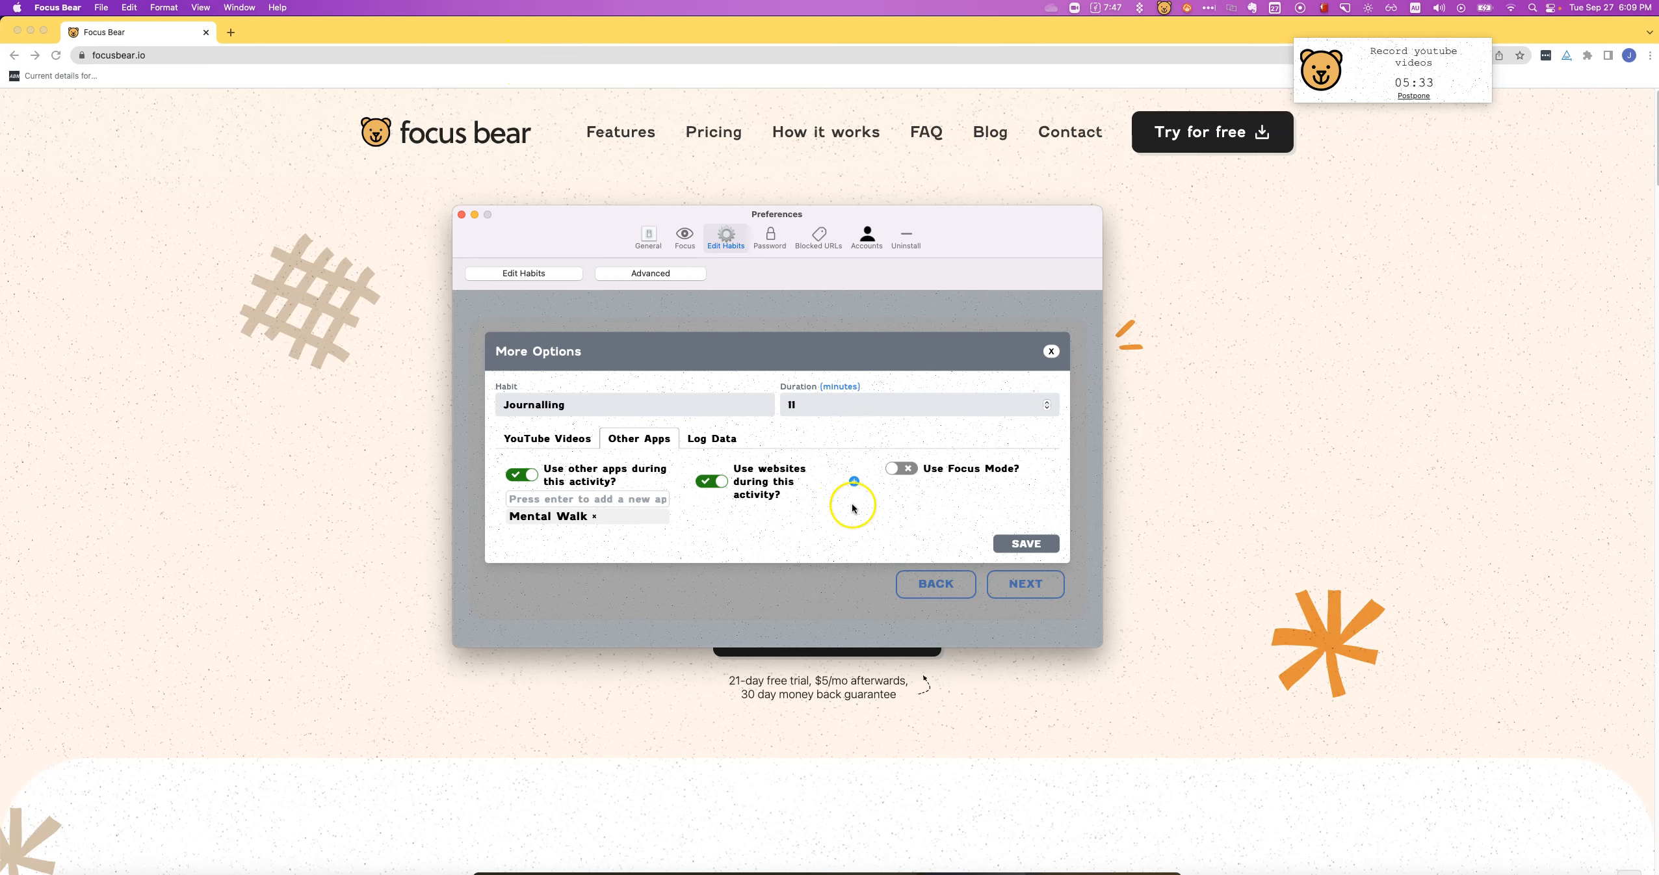
pyautogui.click(854, 482)
pyautogui.click(887, 395)
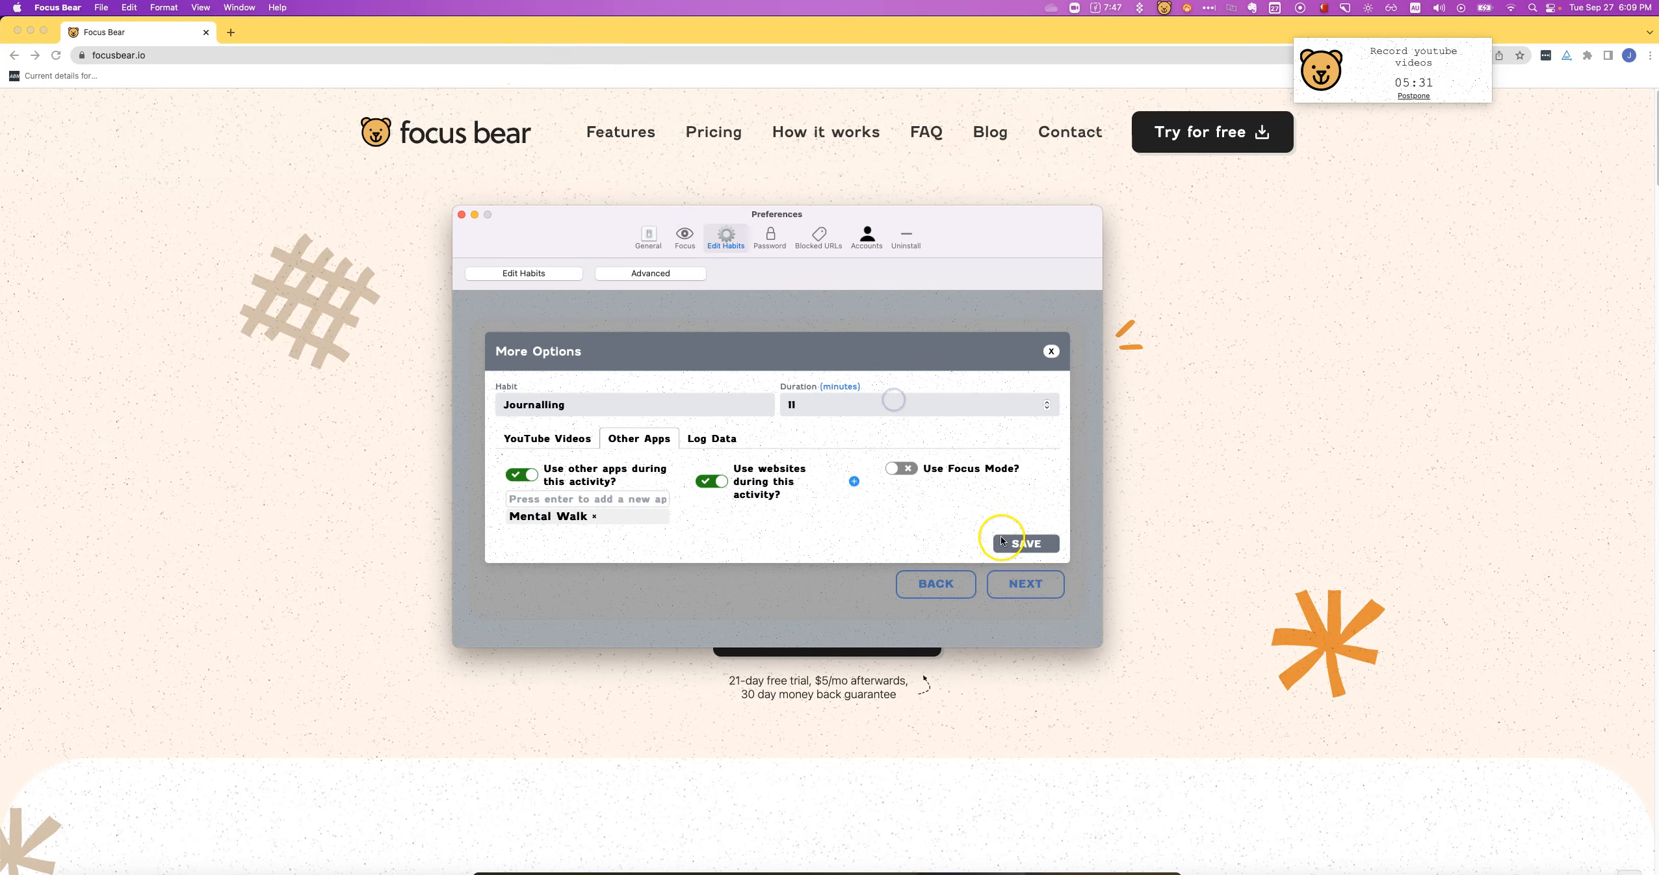
pyautogui.click(1050, 351)
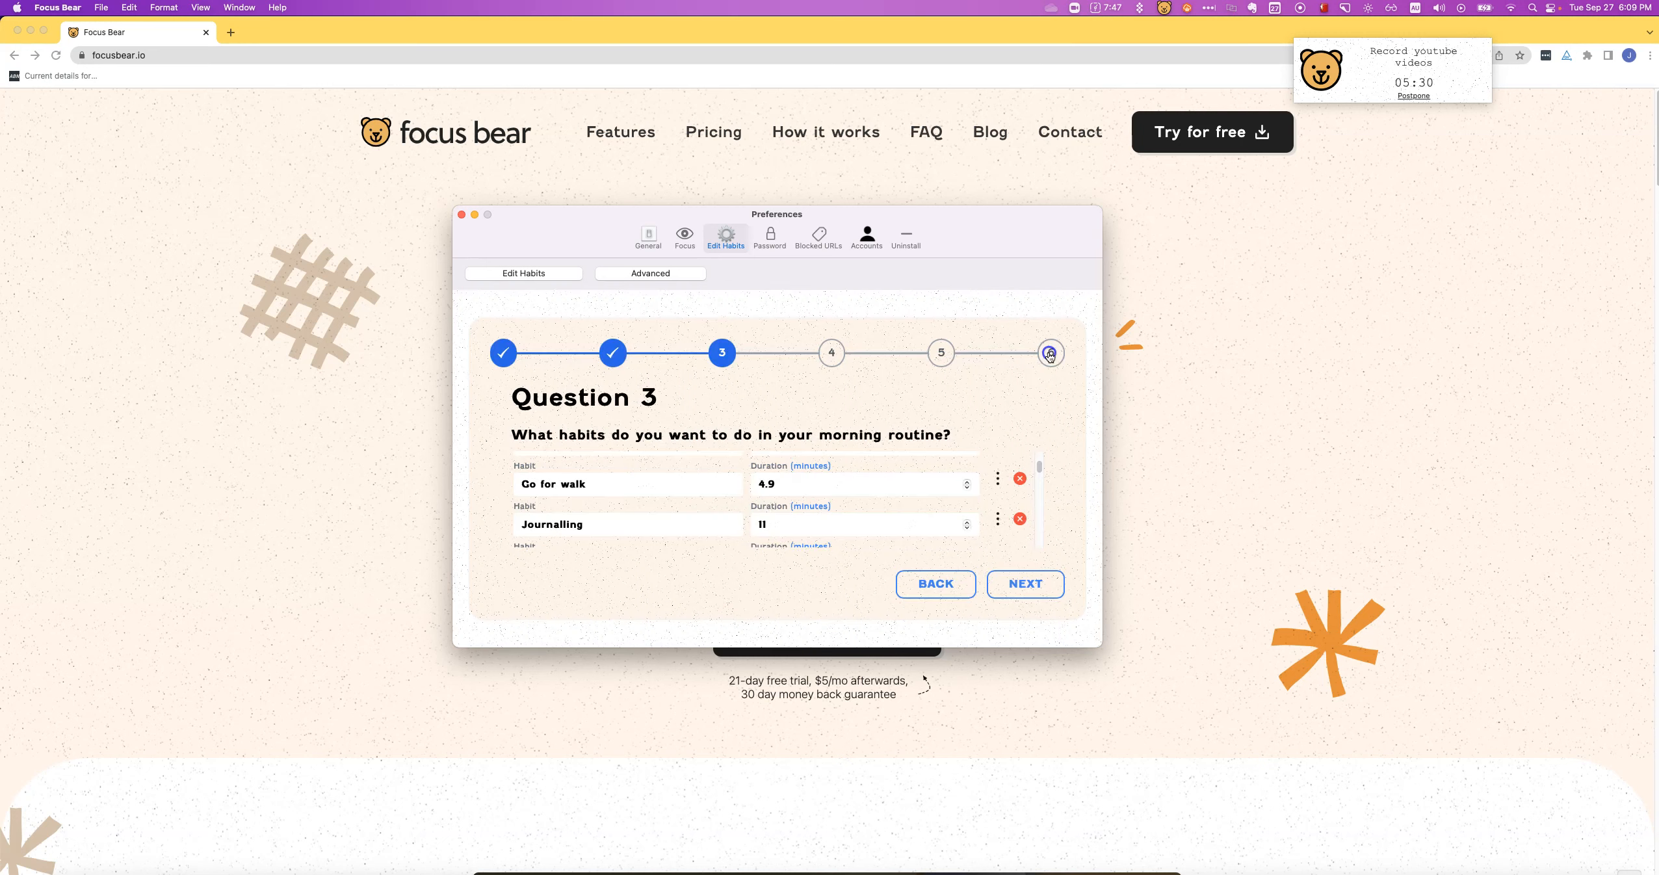
# Advance to Question 6 and review the evening routine habits as far as "Record youtube videos"
pyautogui.click(1016, 577)
pyautogui.click(1018, 579)
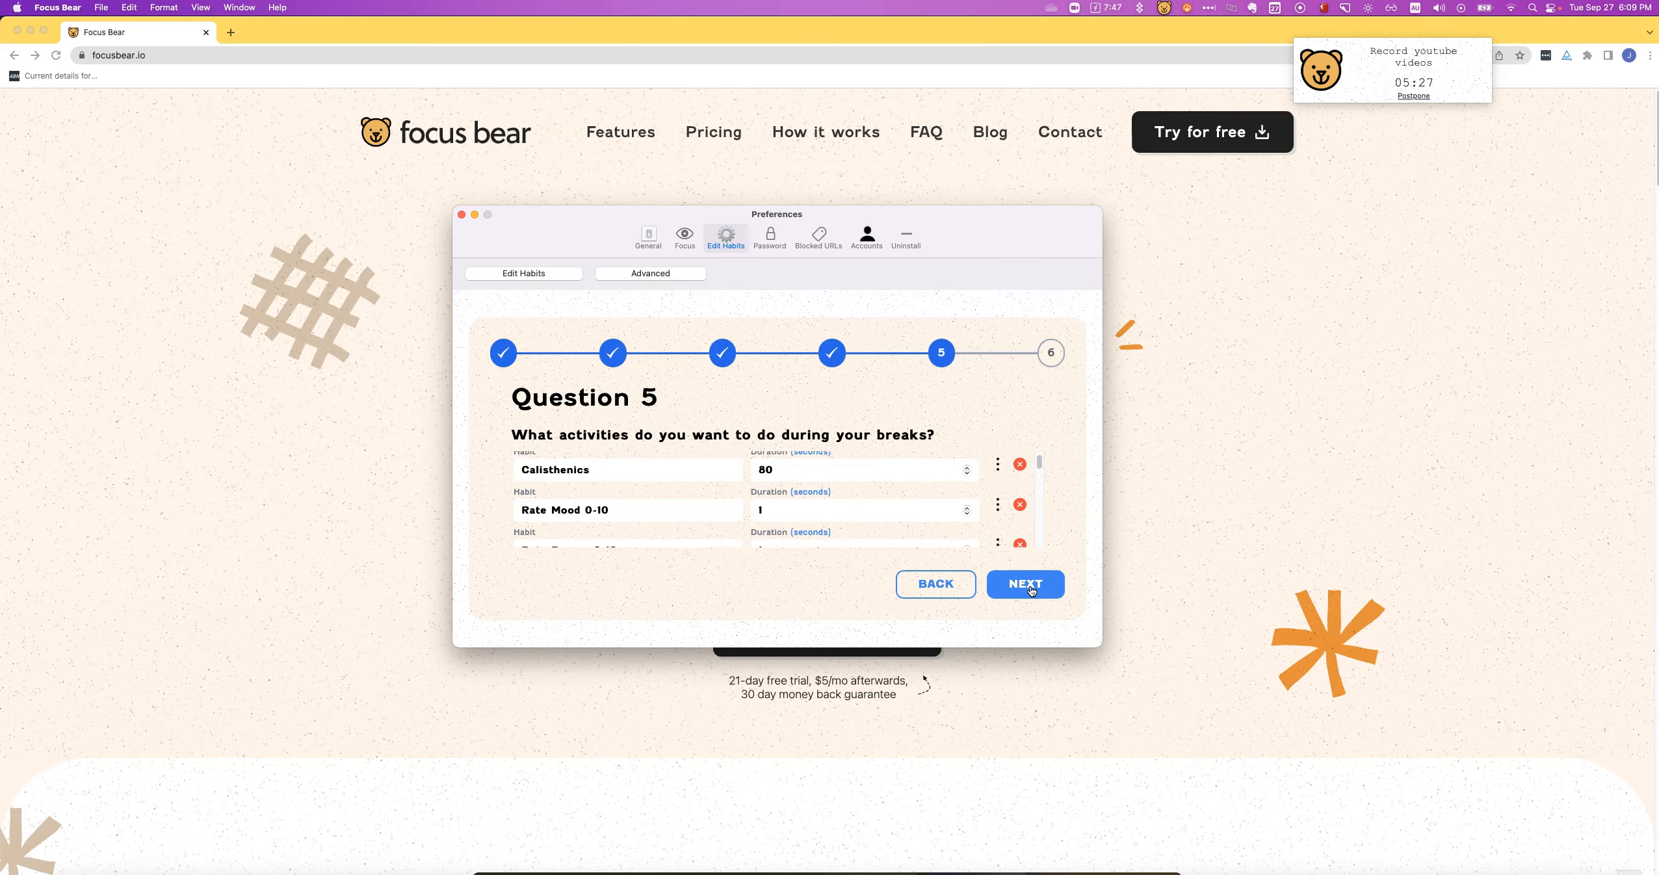
pyautogui.click(1027, 586)
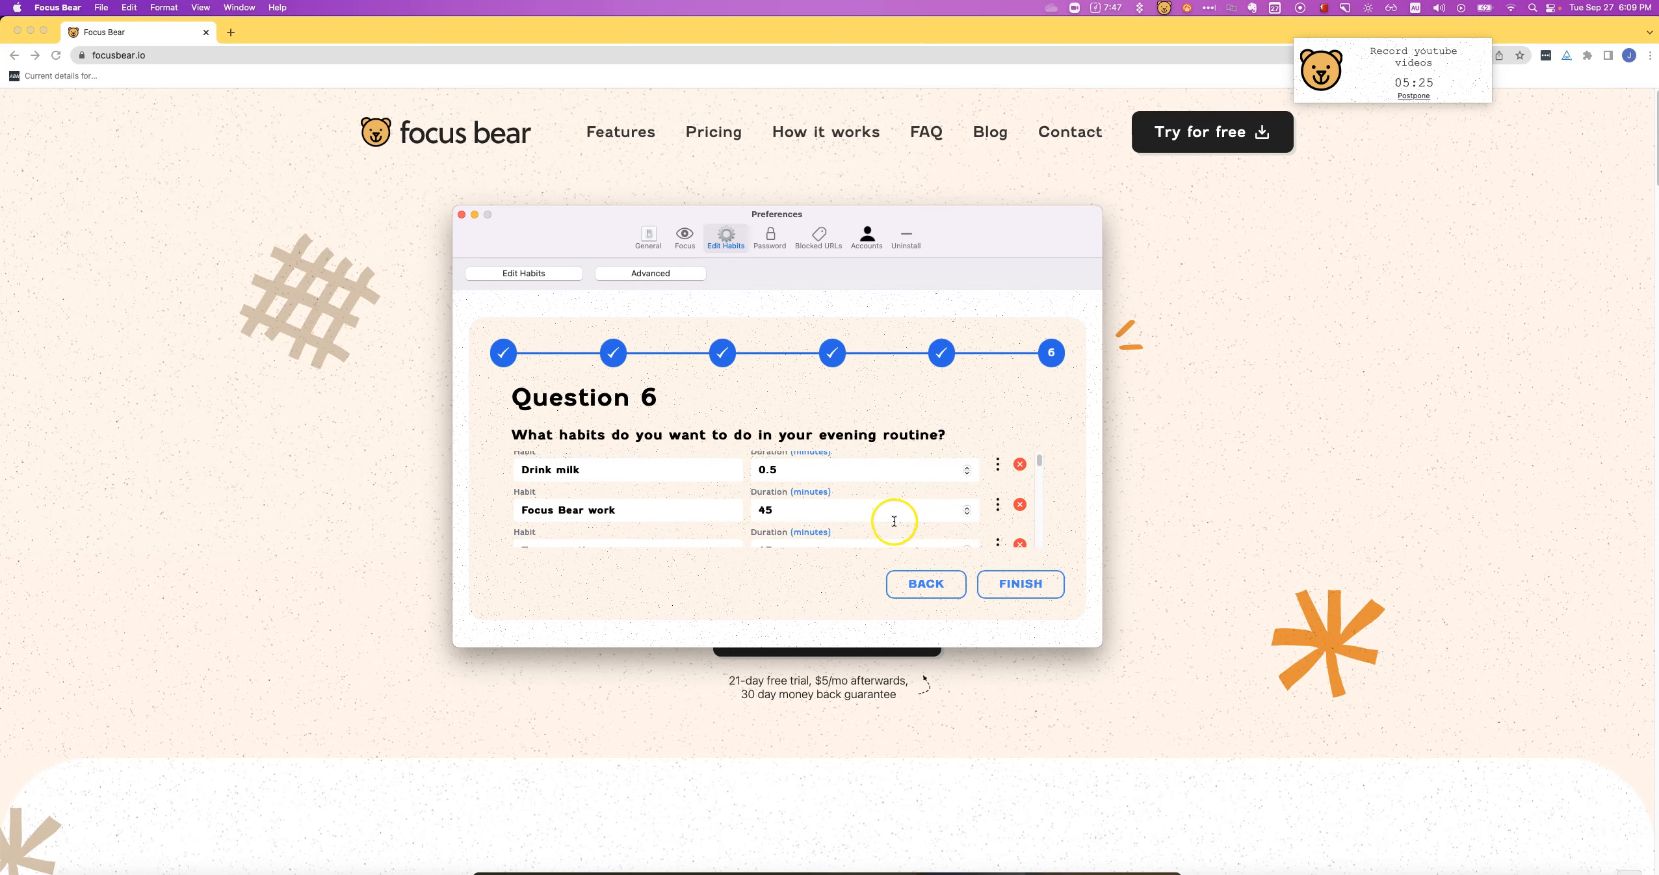
pyautogui.scroll(-10, 895, 520)
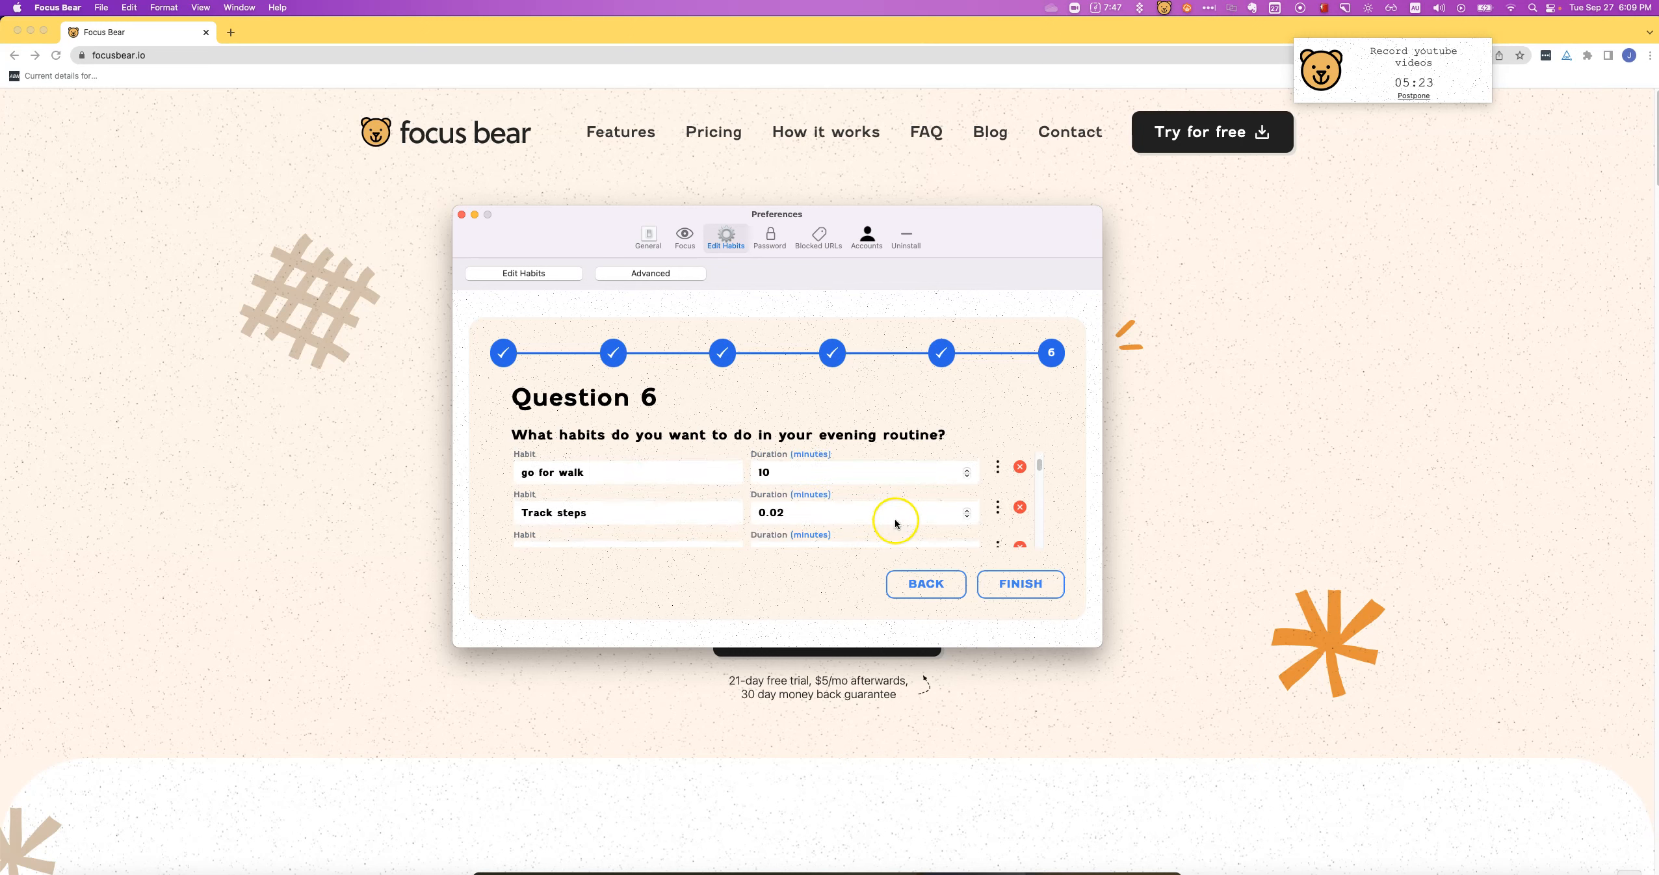
pyautogui.scroll(-3, 895, 521)
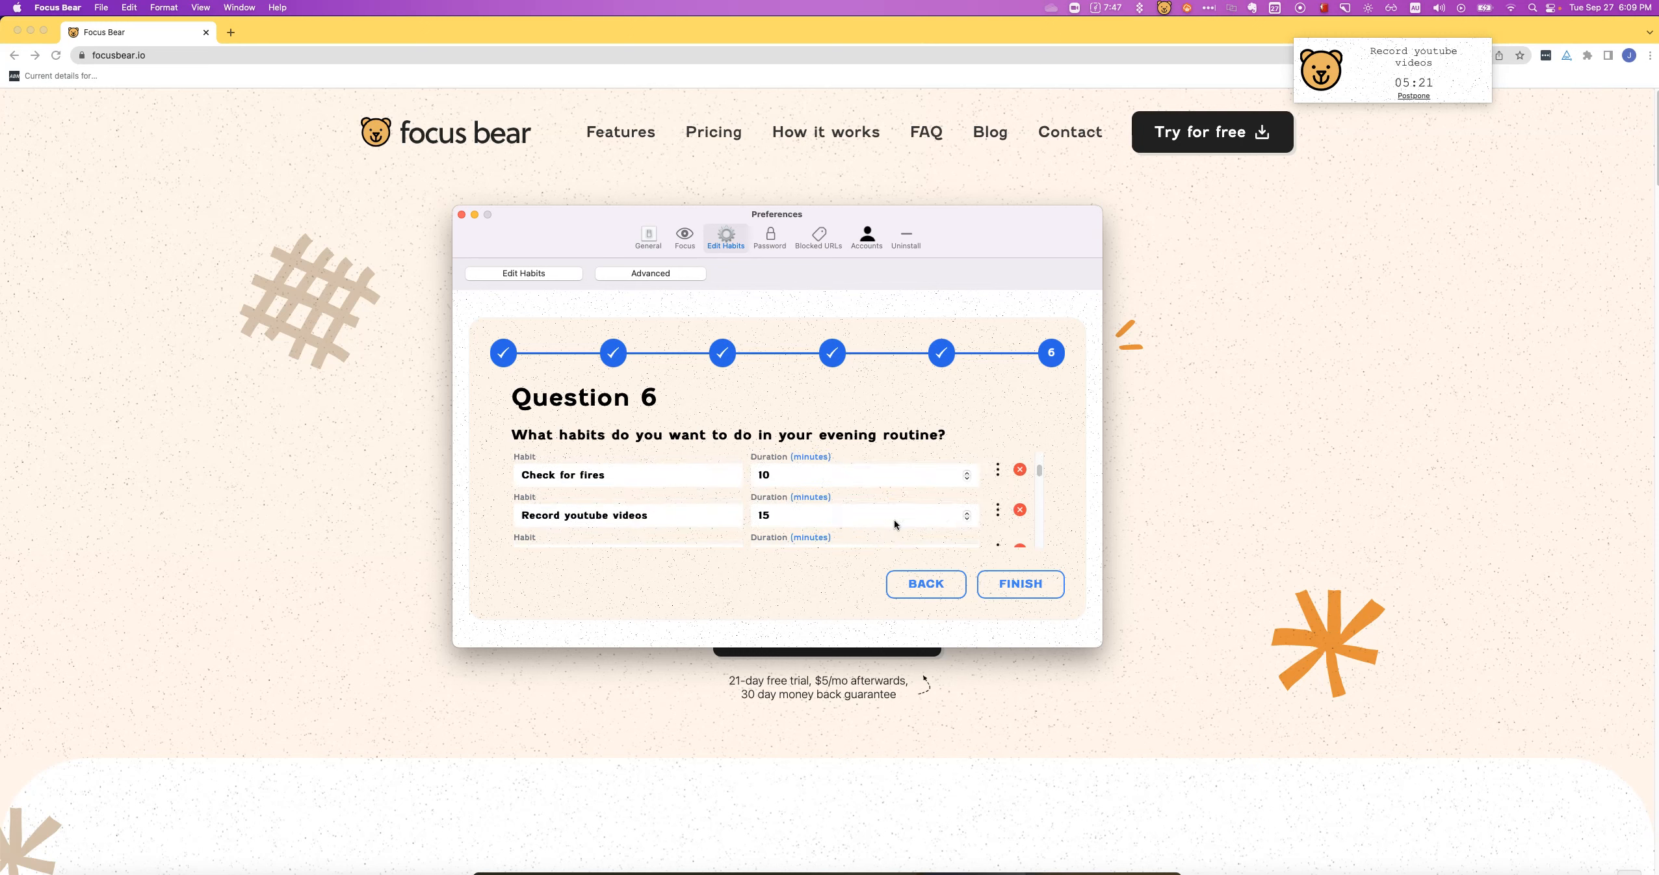
# Open the "Record youtube videos" habit's options for other apps and review its allowed websites, including the *zoho* wildcard entry
pyautogui.click(981, 514)
pyautogui.click(631, 447)
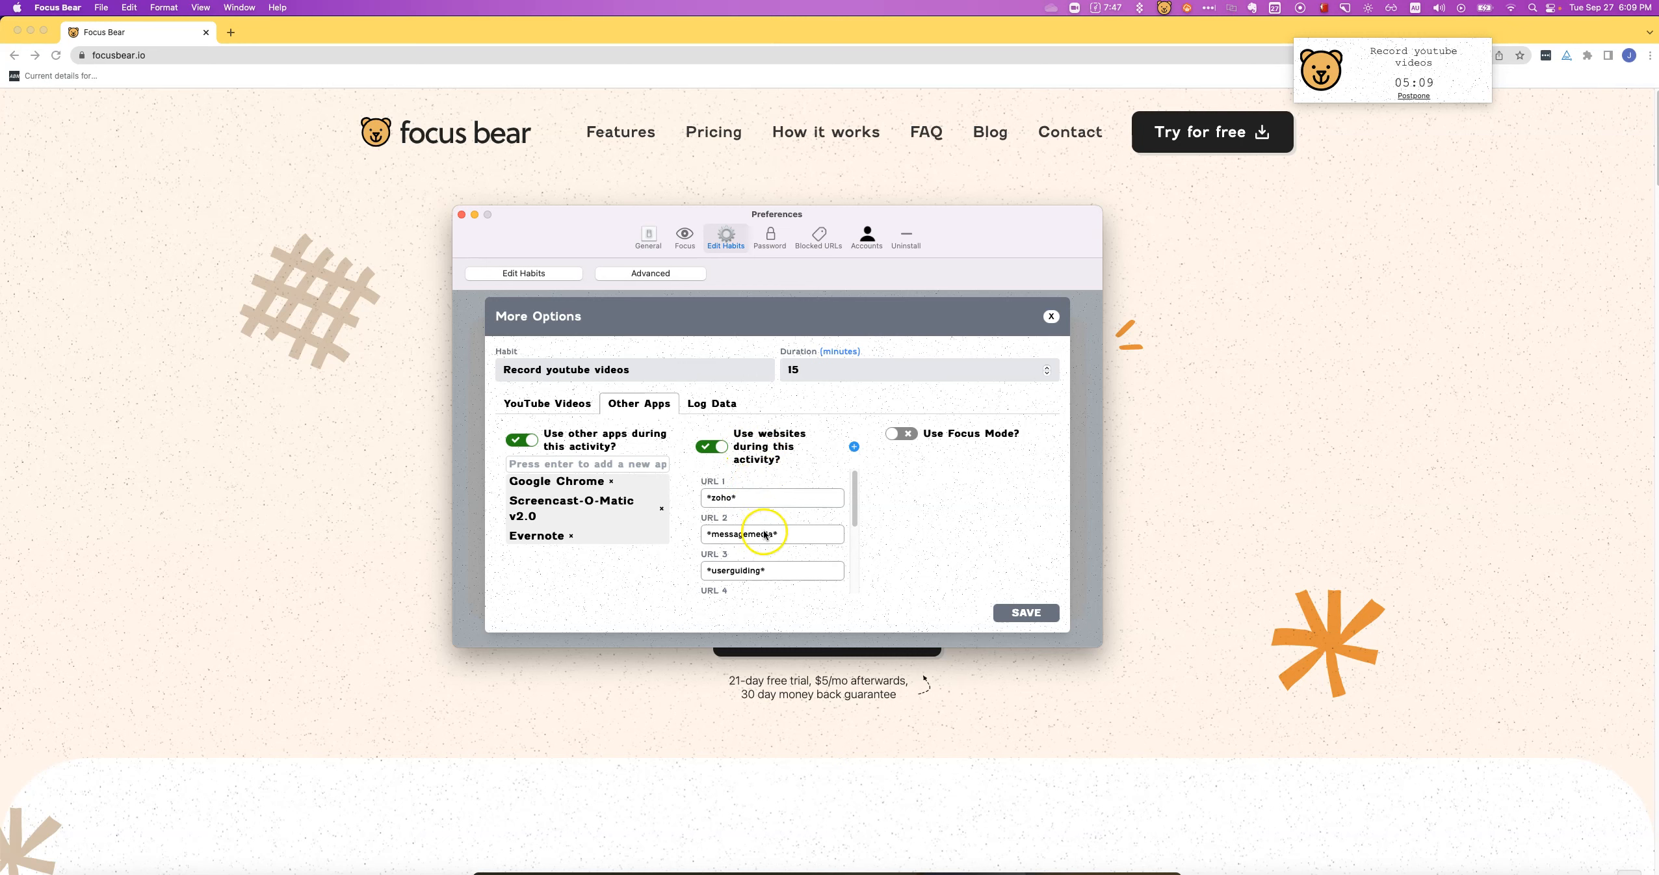
pyautogui.scroll(-5, 764, 527)
pyautogui.scroll(5, 773, 572)
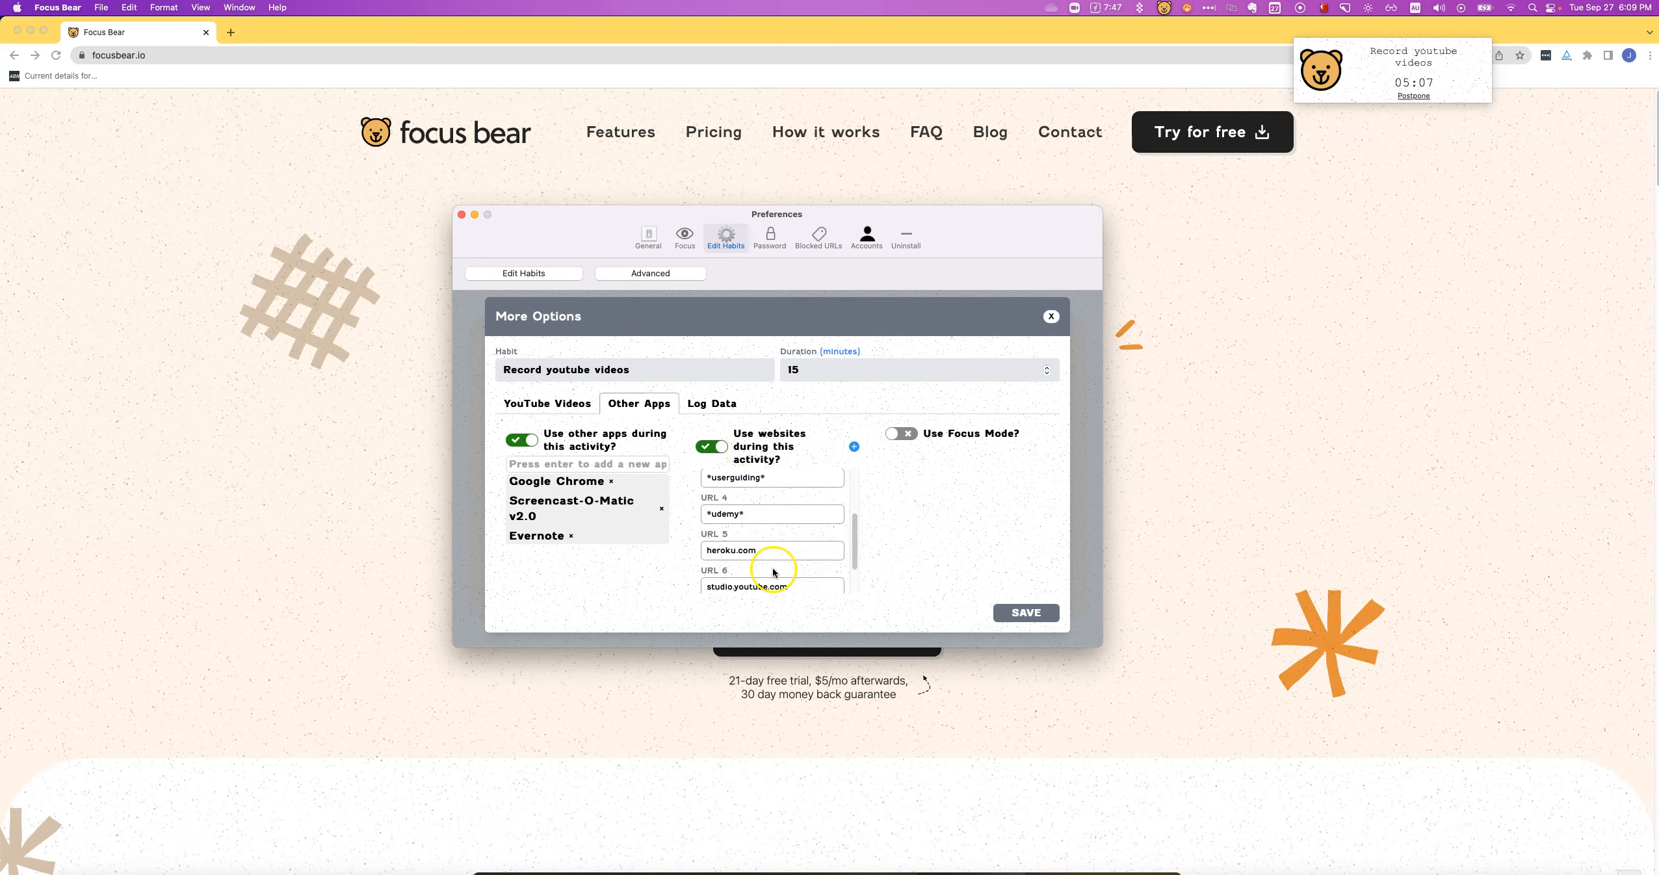
pyautogui.scroll(-5, 752, 513)
pyautogui.scroll(5, 759, 519)
pyautogui.click(720, 500)
pyautogui.doubleClick(723, 499)
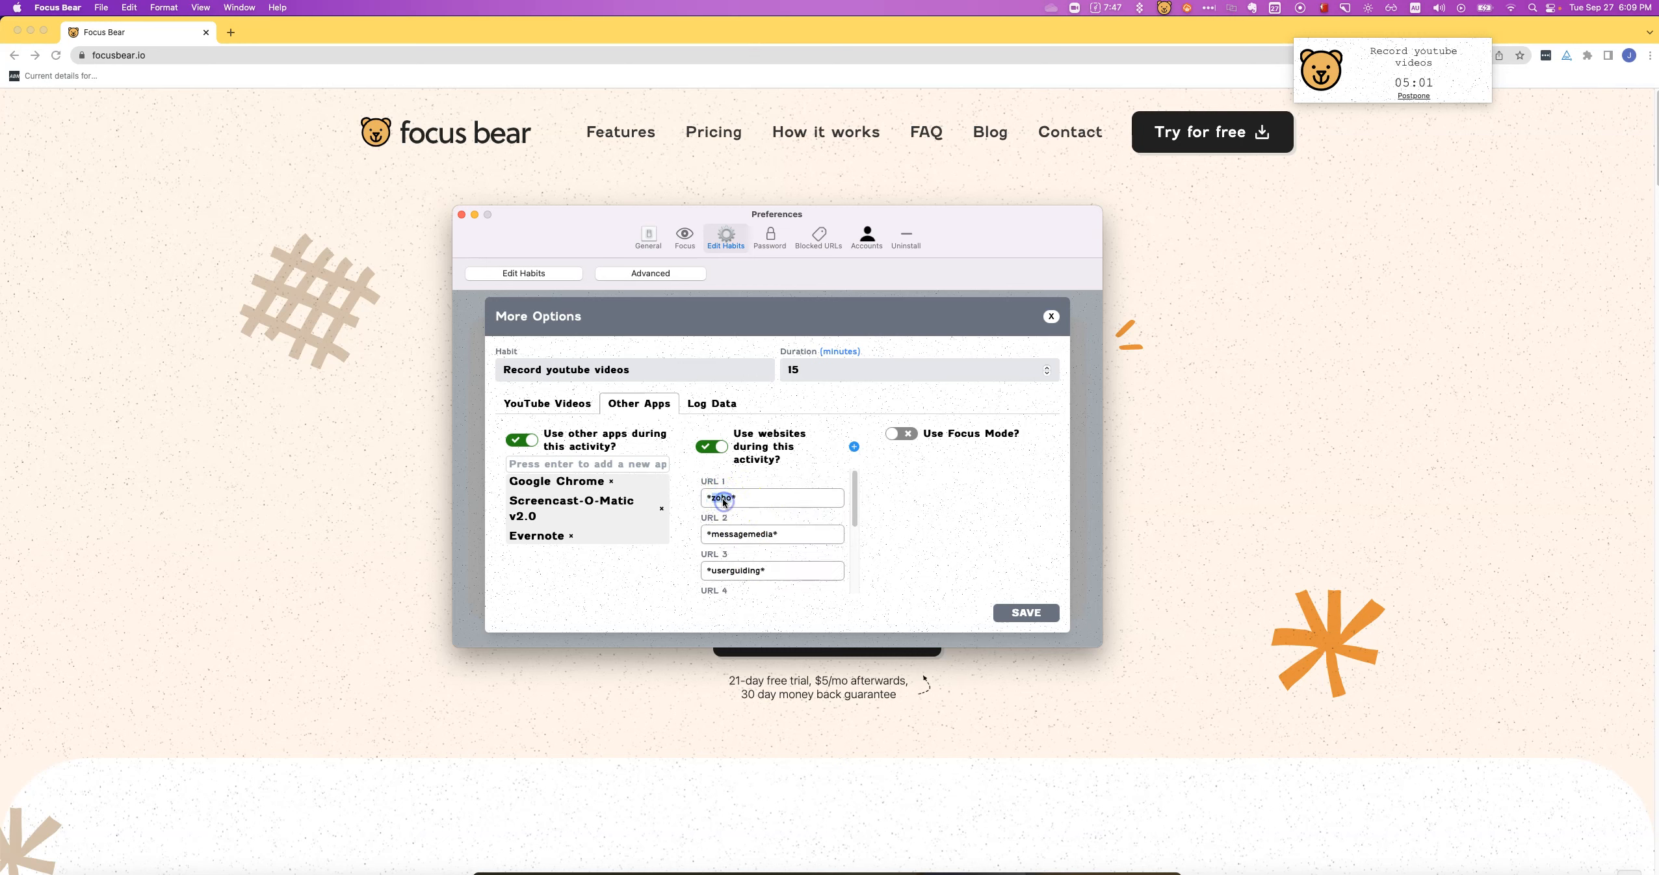
pyautogui.scroll(-1, 758, 521)
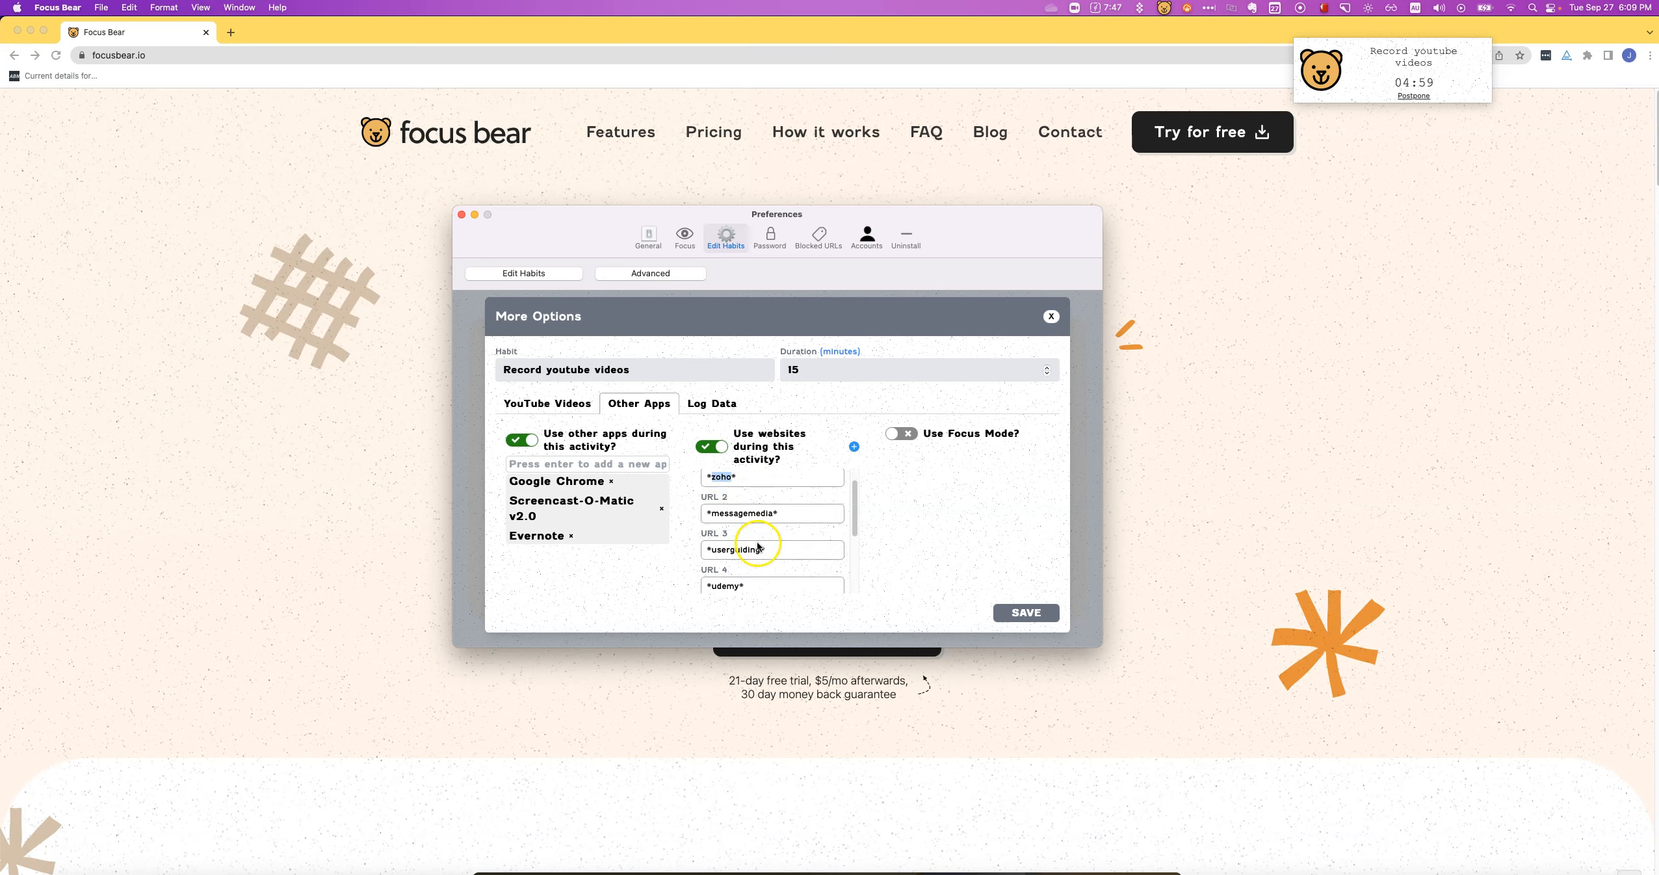
pyautogui.scroll(-5, 744, 555)
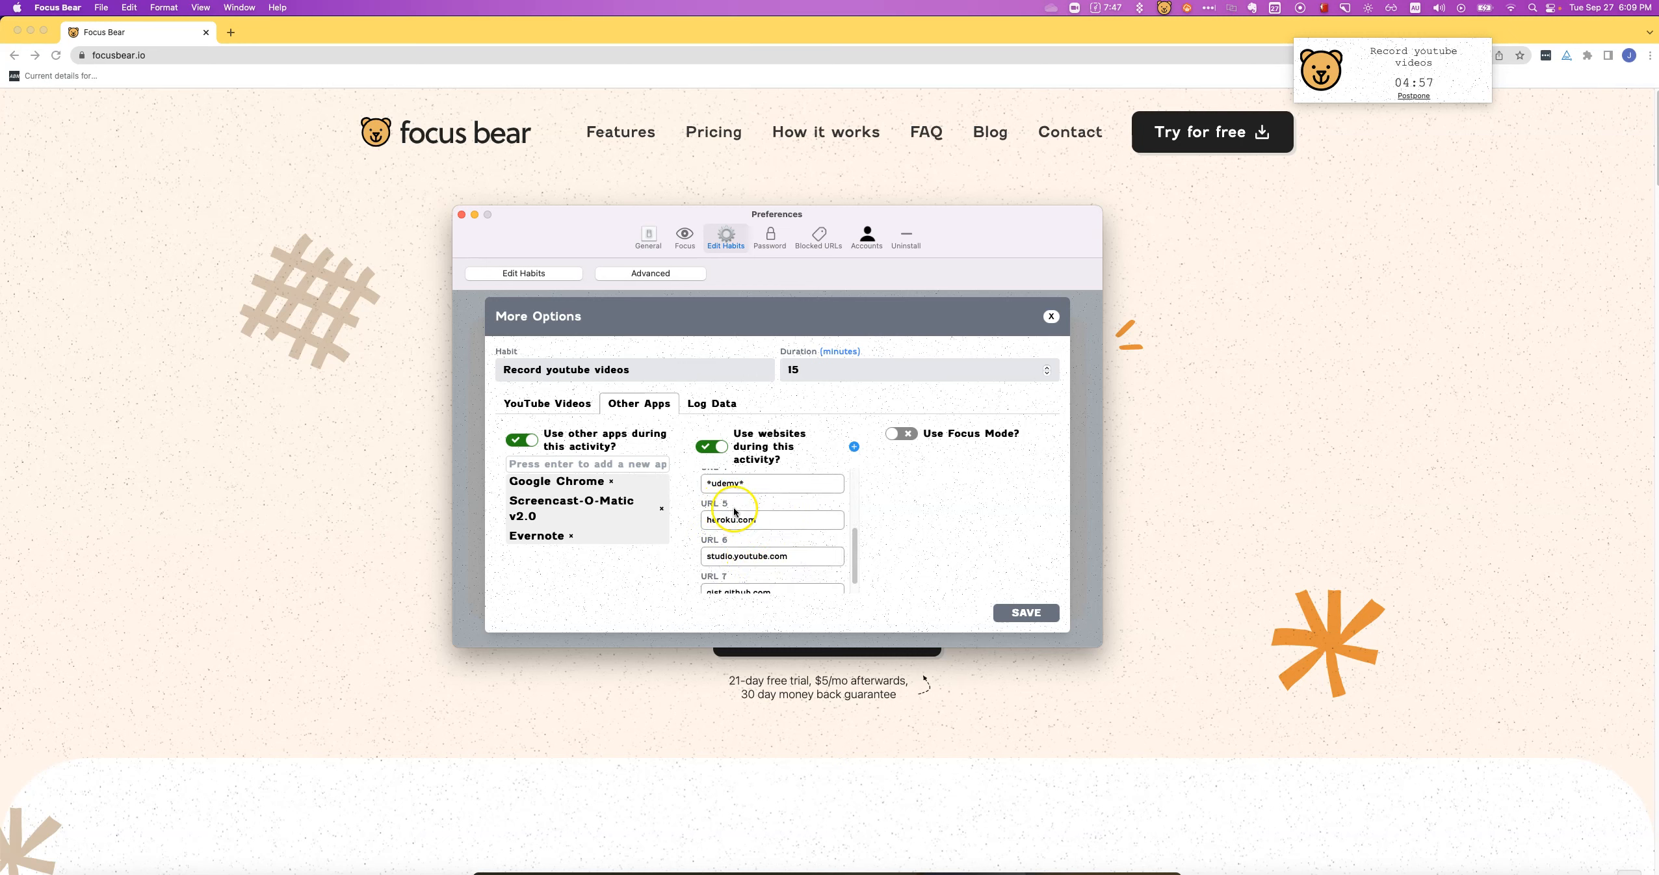
pyautogui.scroll(6, 803, 526)
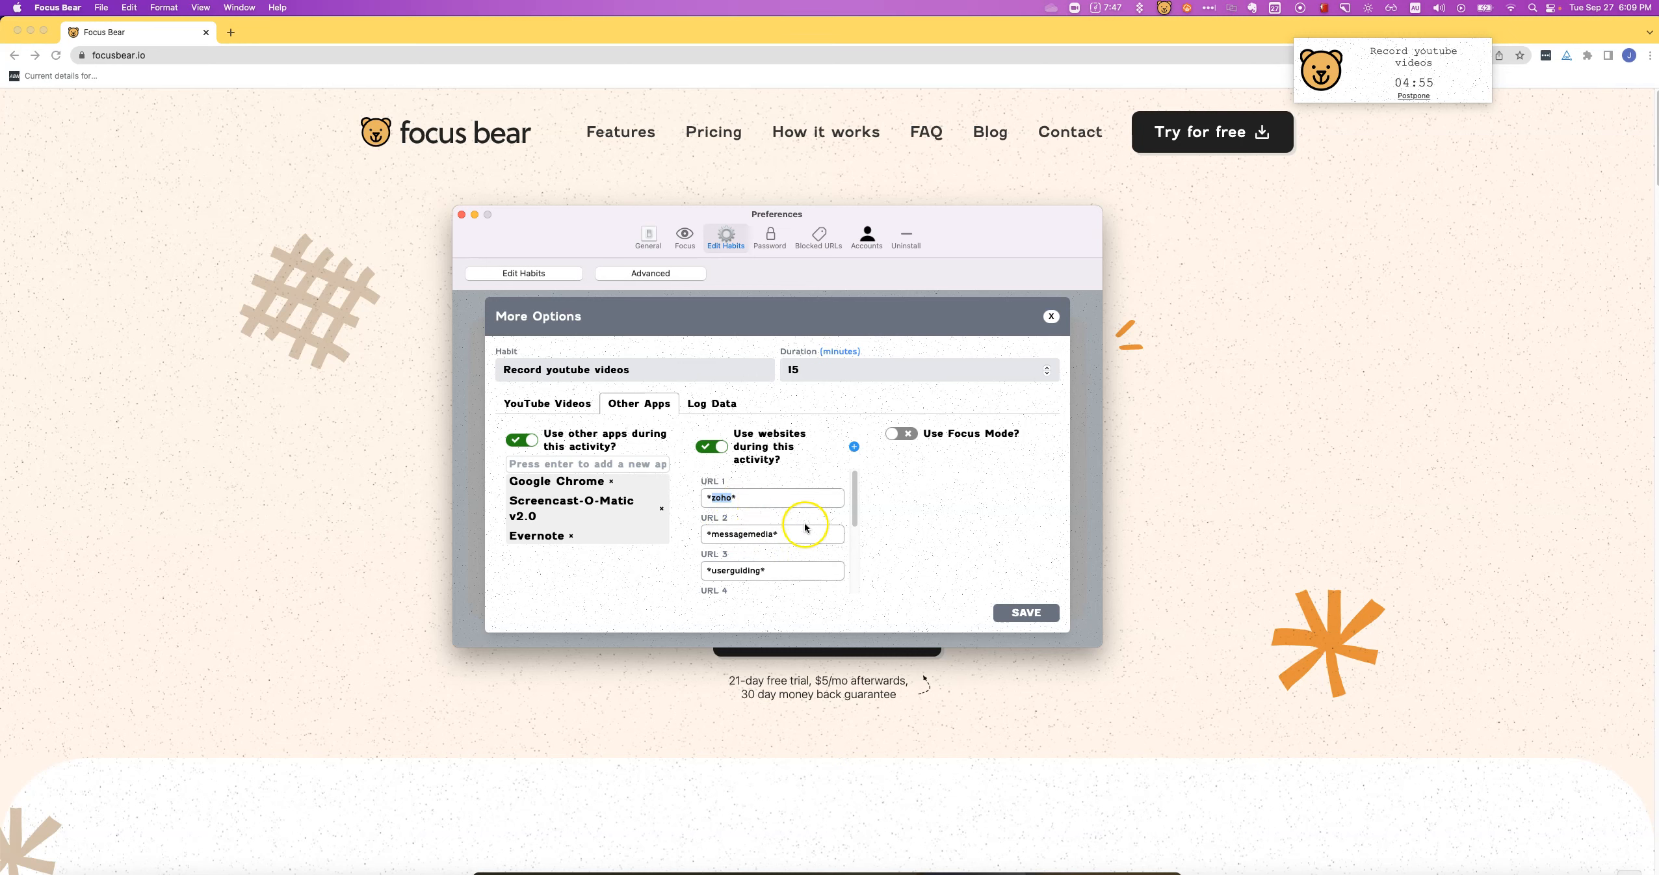
# Check the data logging and YouTube video options of "Record youtube videos", return to its allowed apps, and close without saving
pyautogui.click(728, 403)
pyautogui.click(652, 454)
pyautogui.click(546, 402)
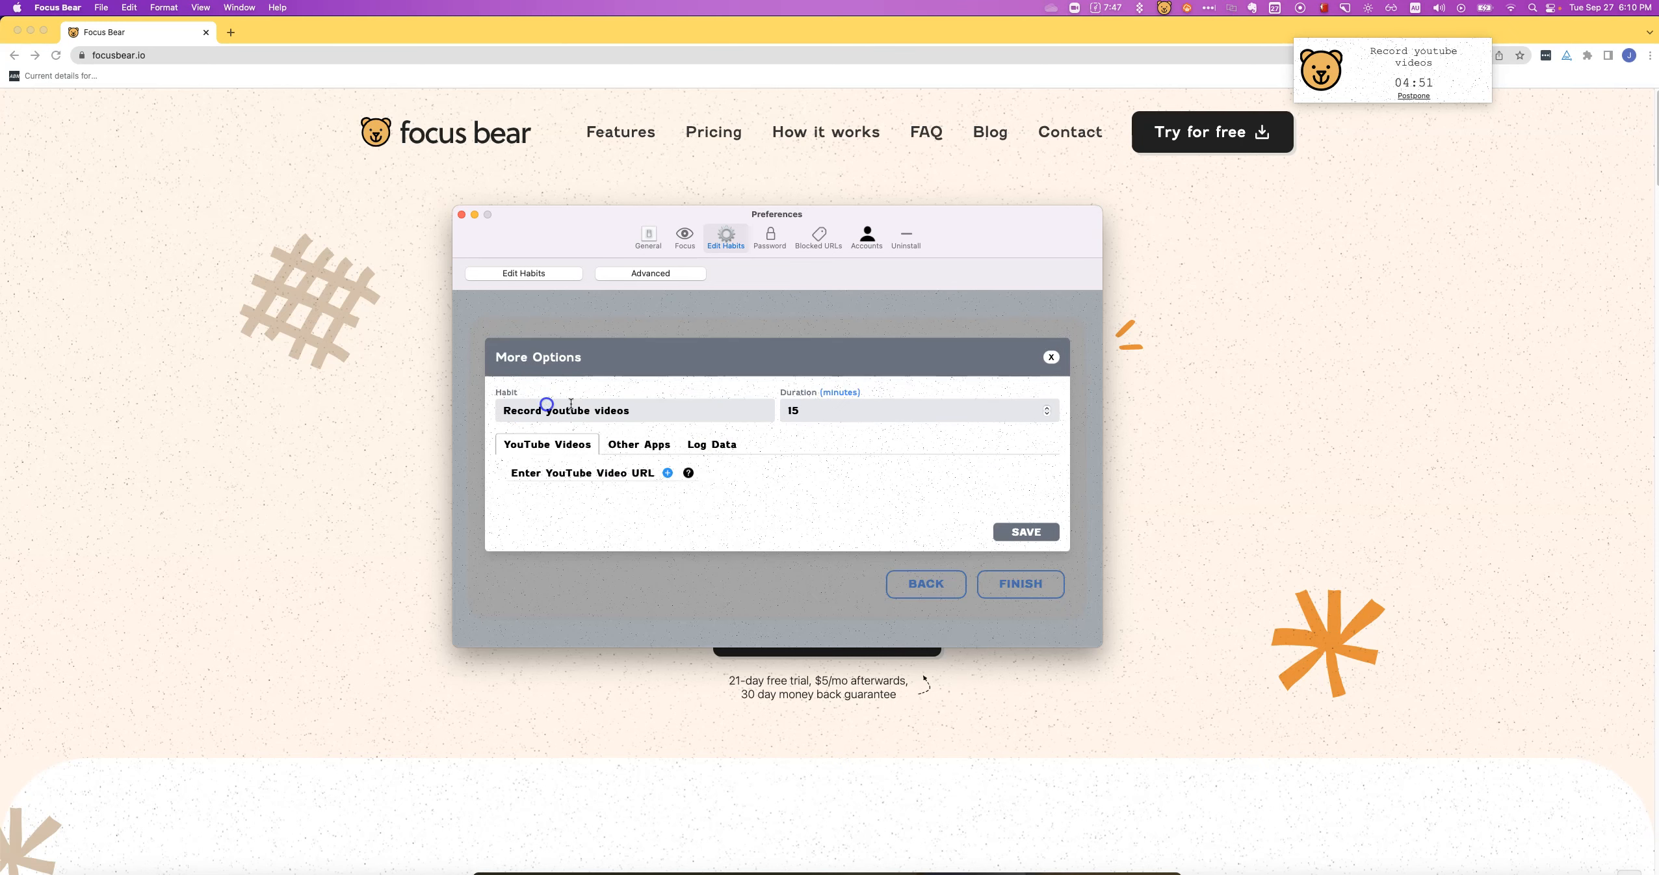
pyautogui.click(644, 445)
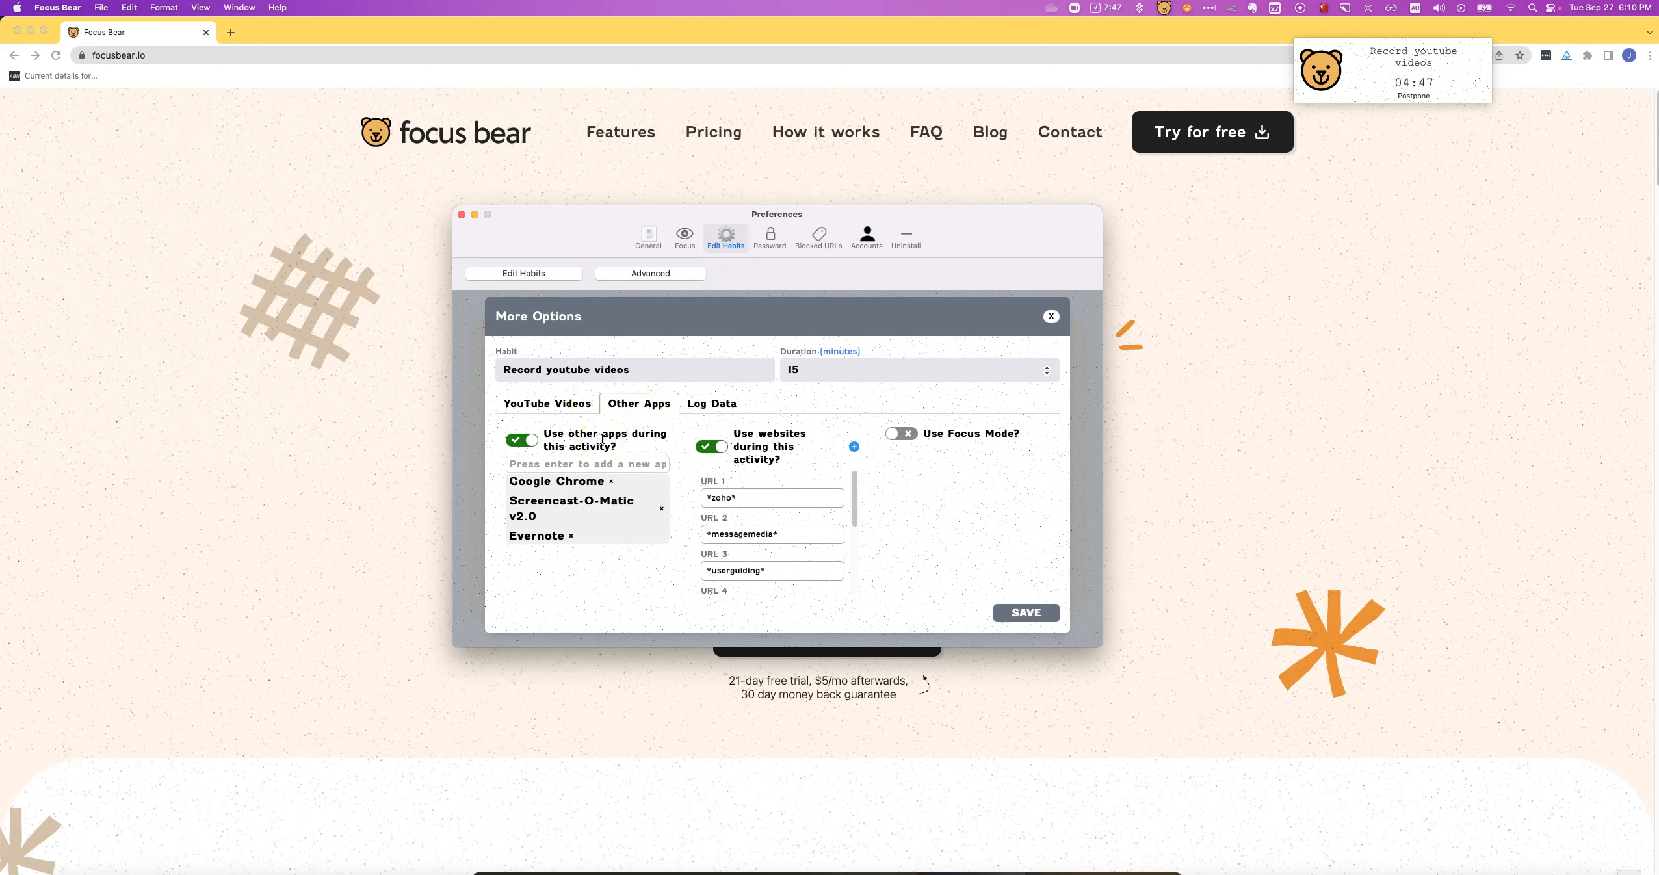
pyautogui.click(1052, 316)
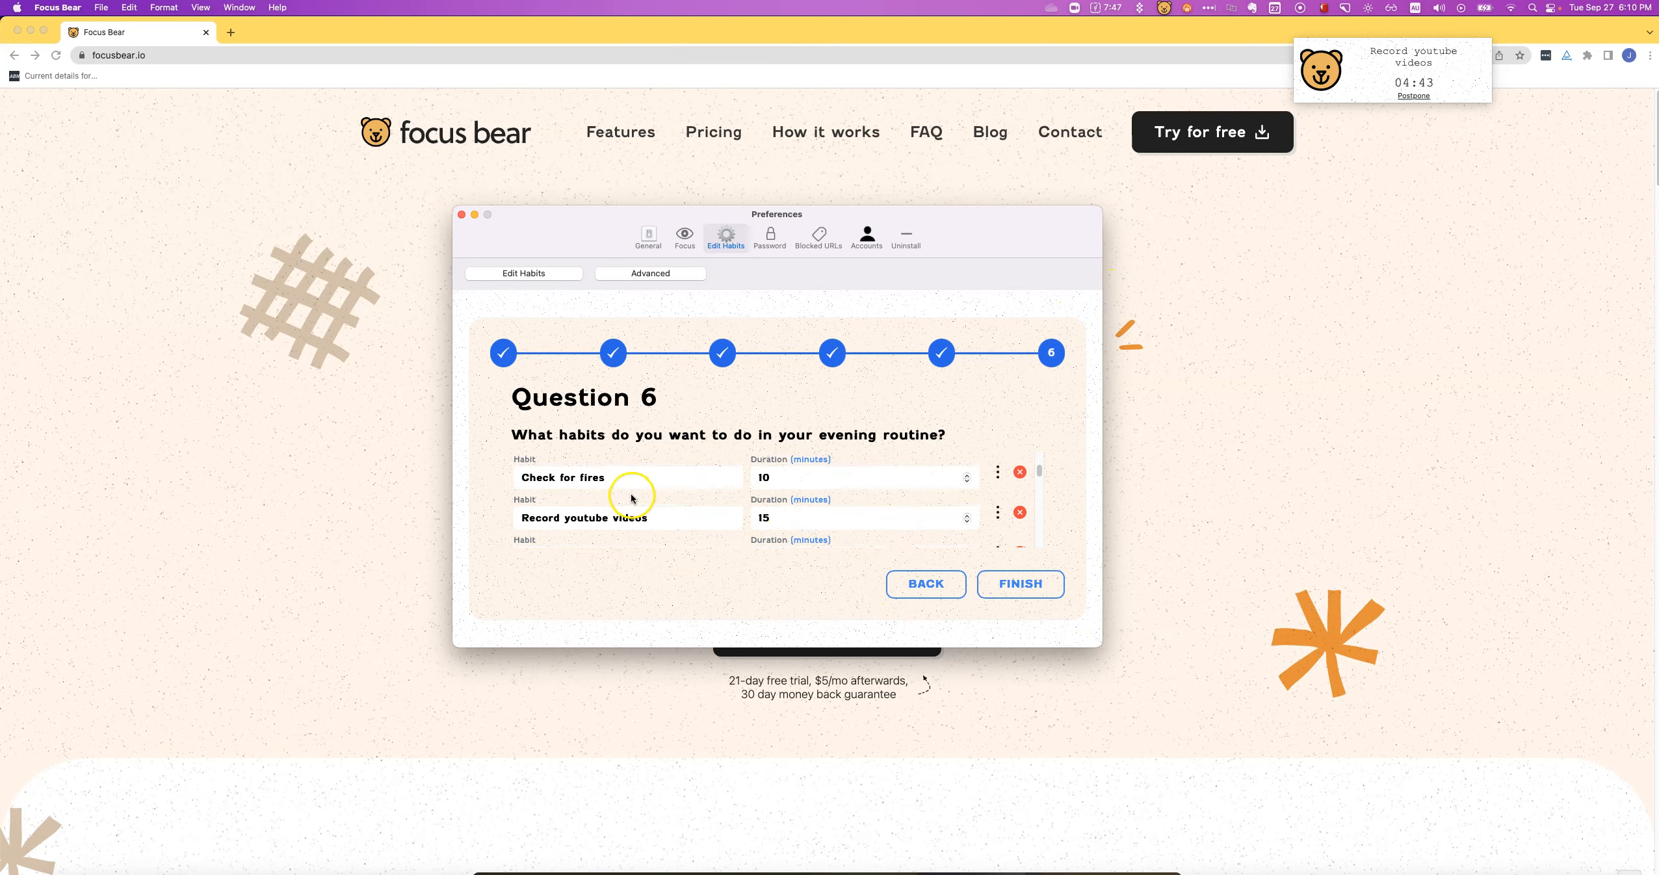
# Review the allowed apps, websites and focus mode of the "Check for fires" habit, and close its options without saving
pyautogui.click(995, 472)
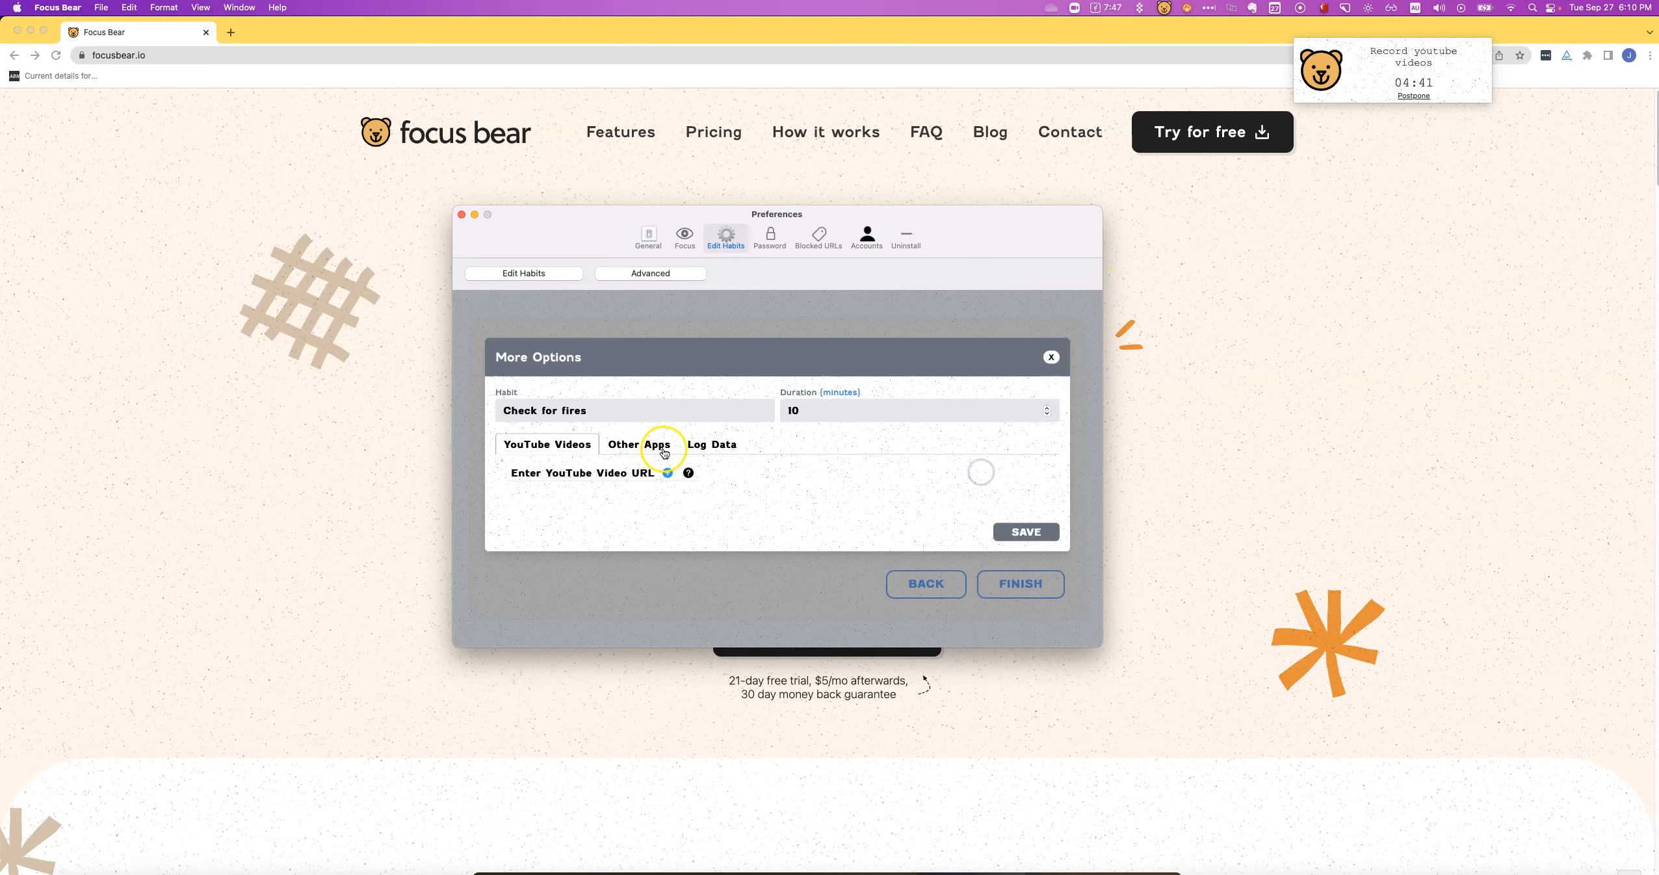
pyautogui.click(664, 449)
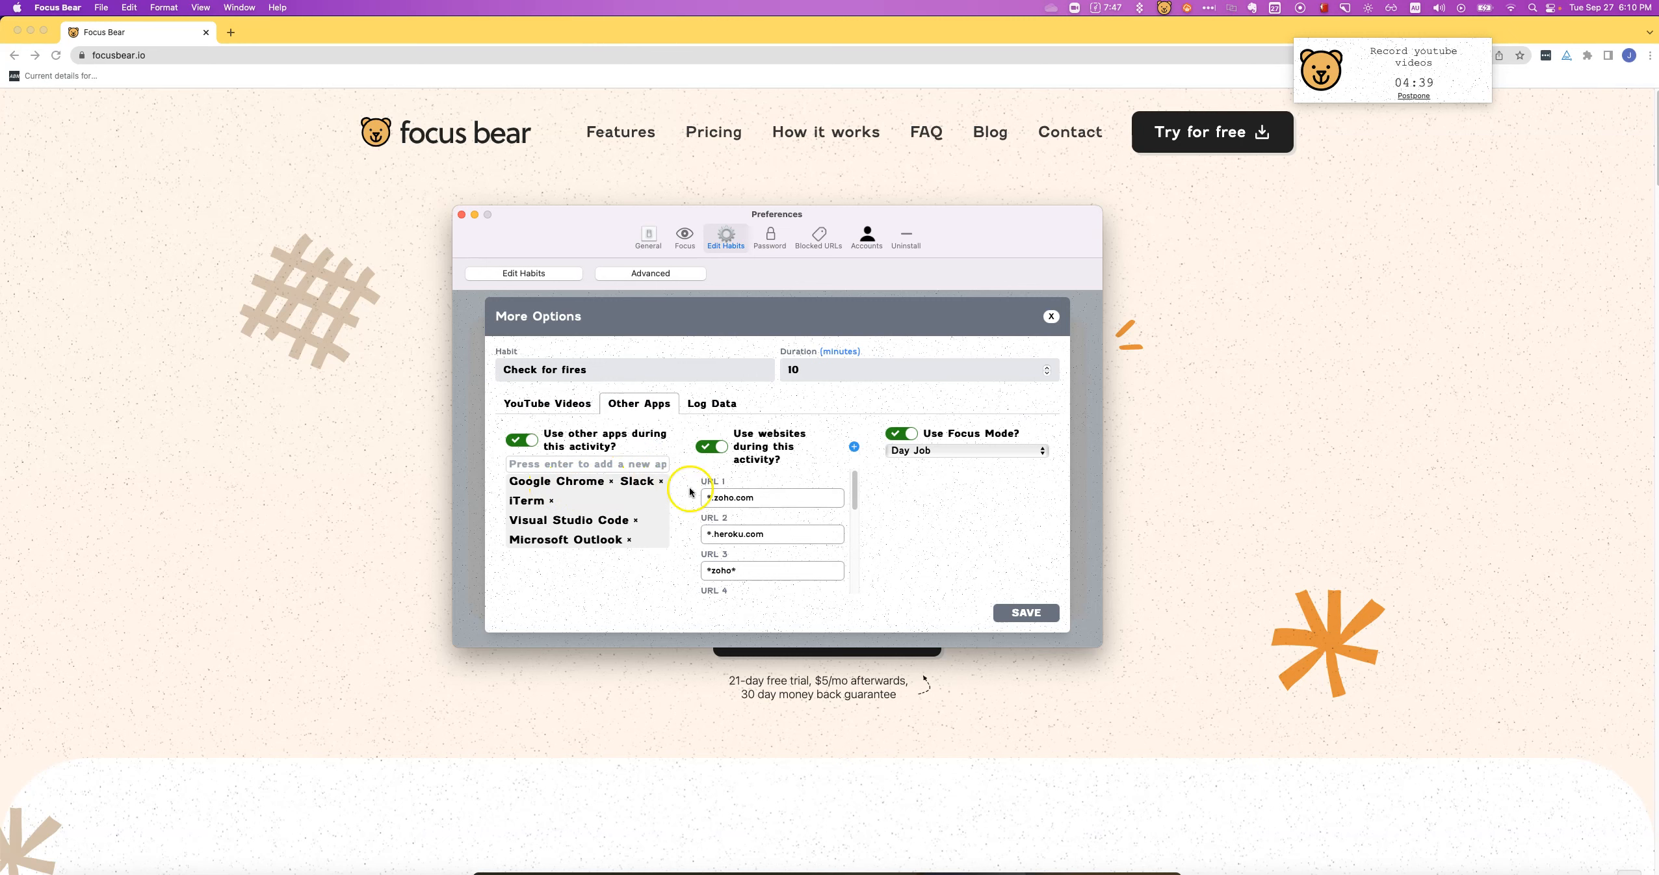
pyautogui.scroll(-5, 790, 512)
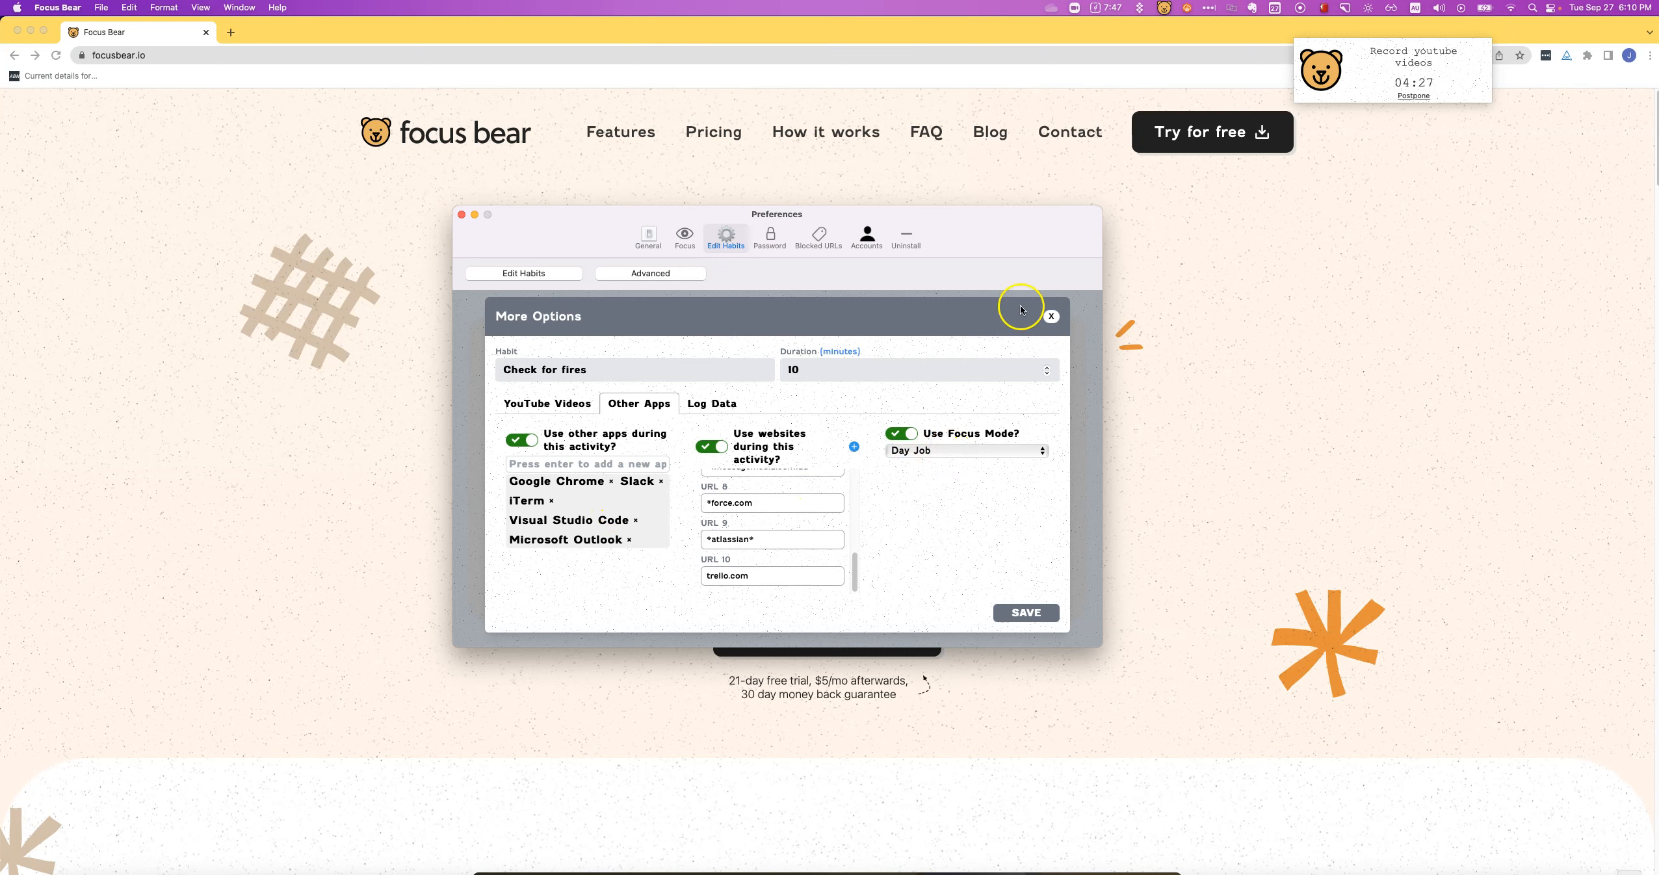
pyautogui.click(1052, 319)
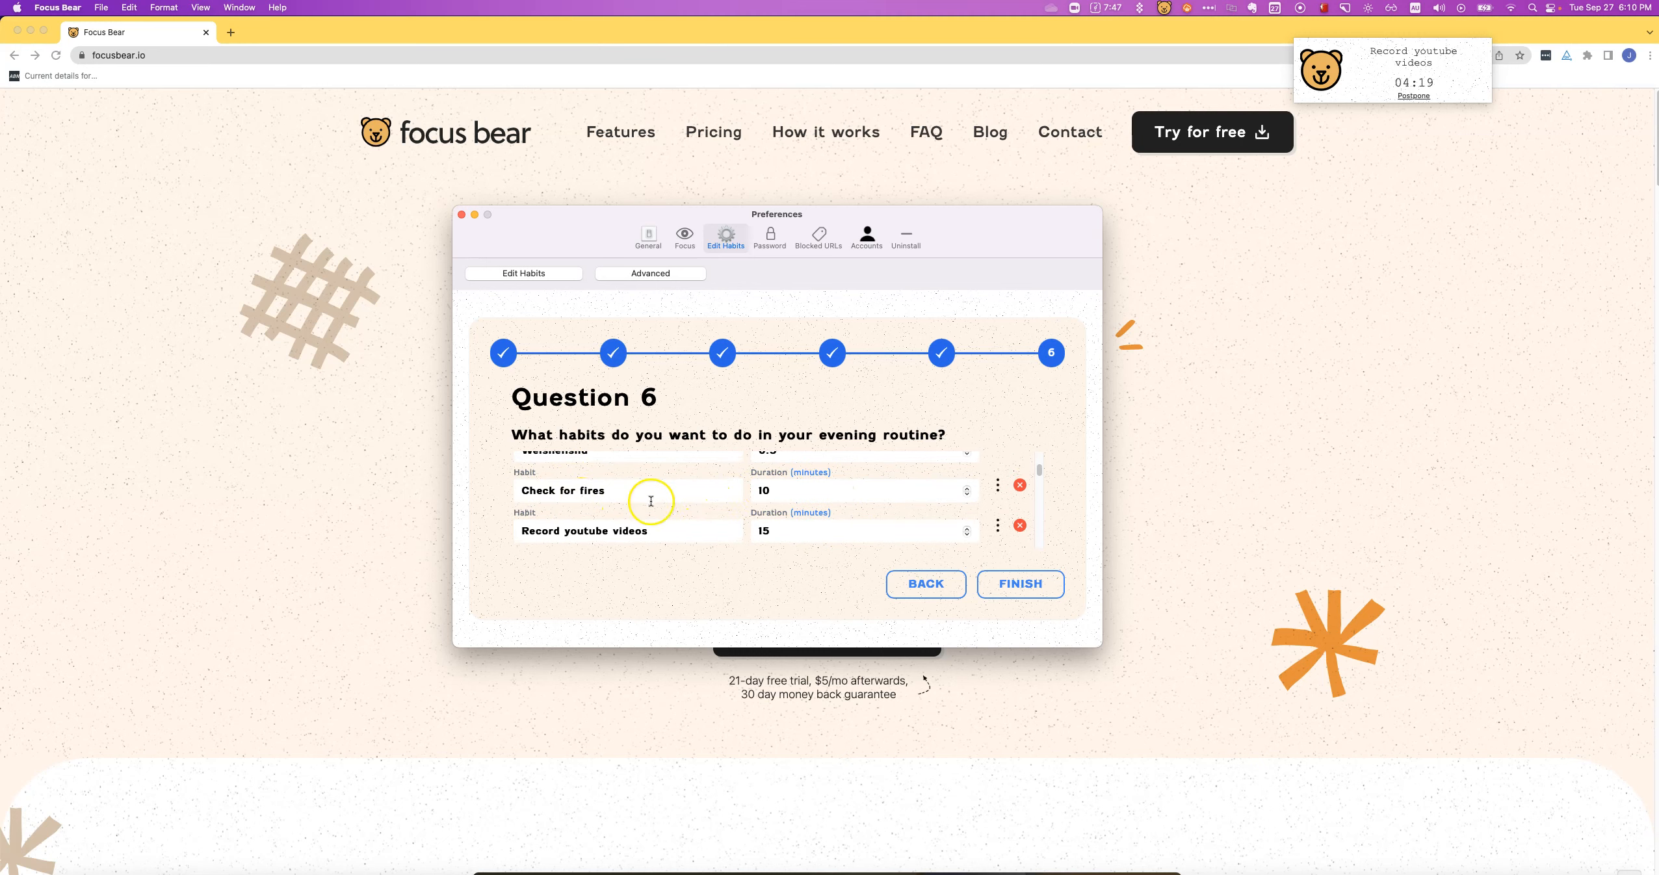
# Find the "Check reddit getdisciplined" evening habit, review its allowed Reddit URLs, and close its options without saving
pyautogui.scroll(-1, 651, 501)
pyautogui.scroll(-1, 771, 514)
pyautogui.scroll(-5, 771, 513)
pyautogui.scroll(-5, 765, 509)
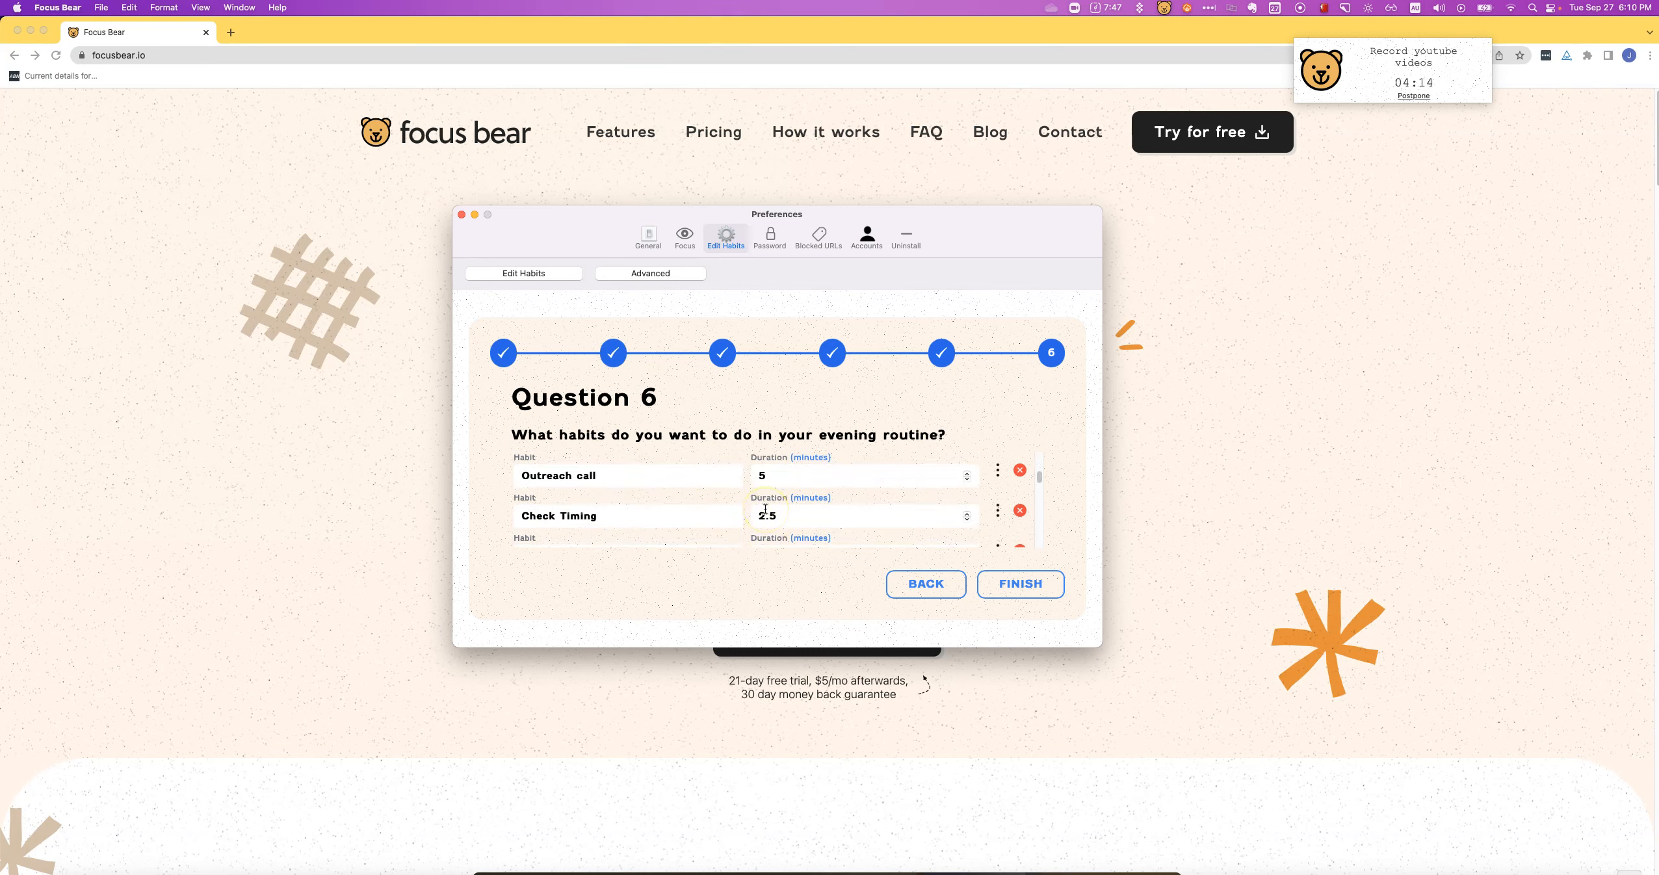
pyautogui.click(998, 502)
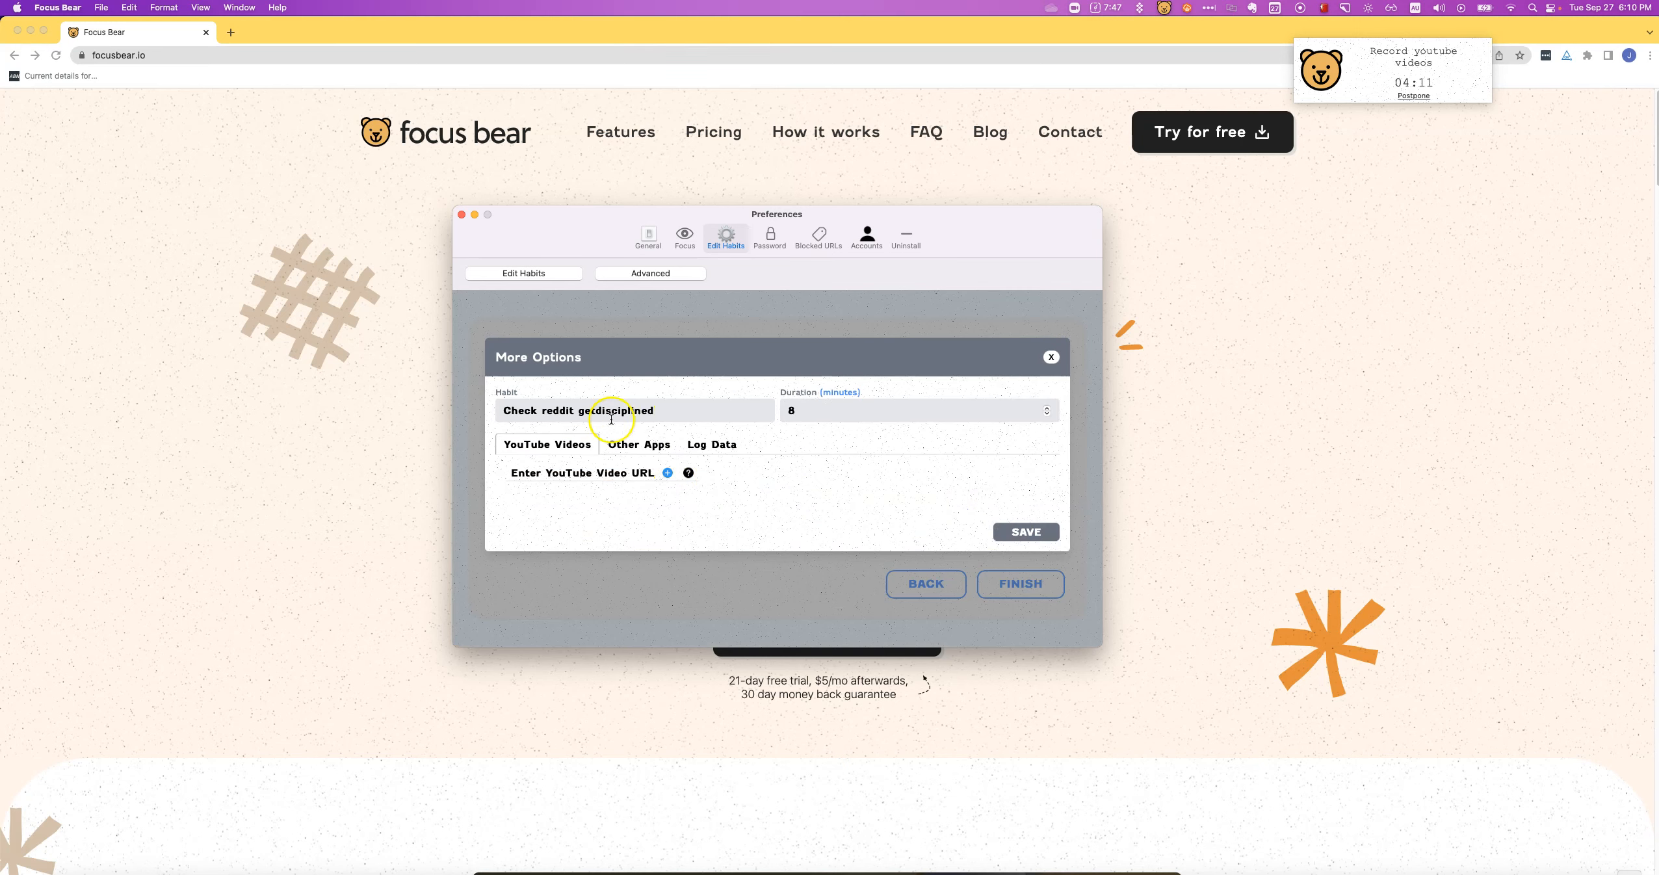
pyautogui.click(650, 445)
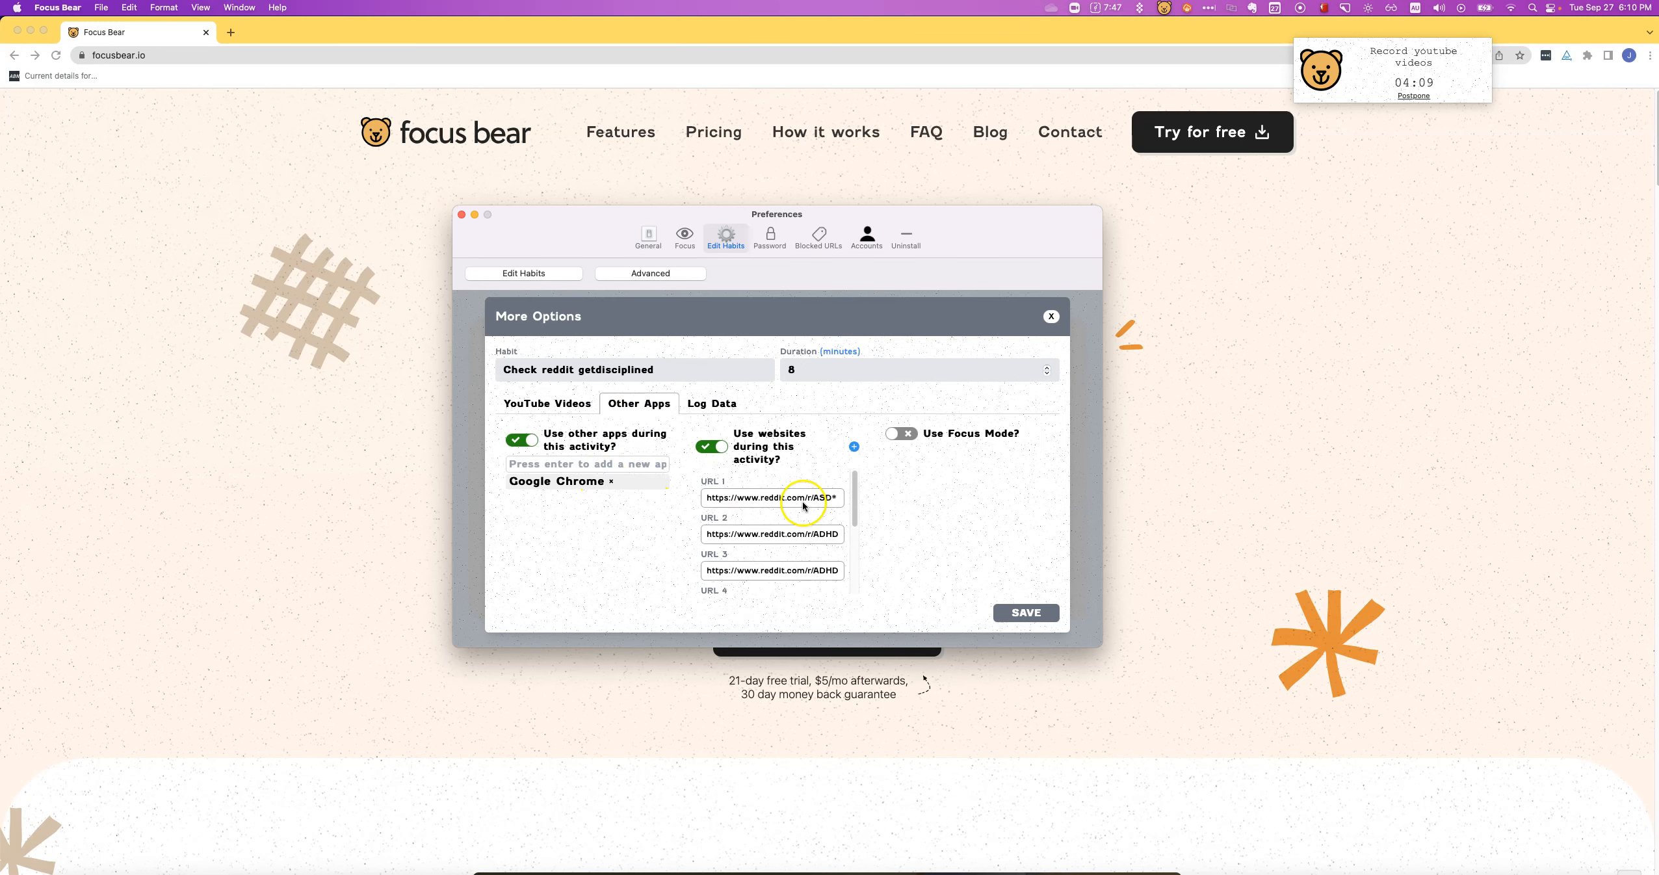
pyautogui.scroll(-5, 725, 494)
pyautogui.click(1051, 318)
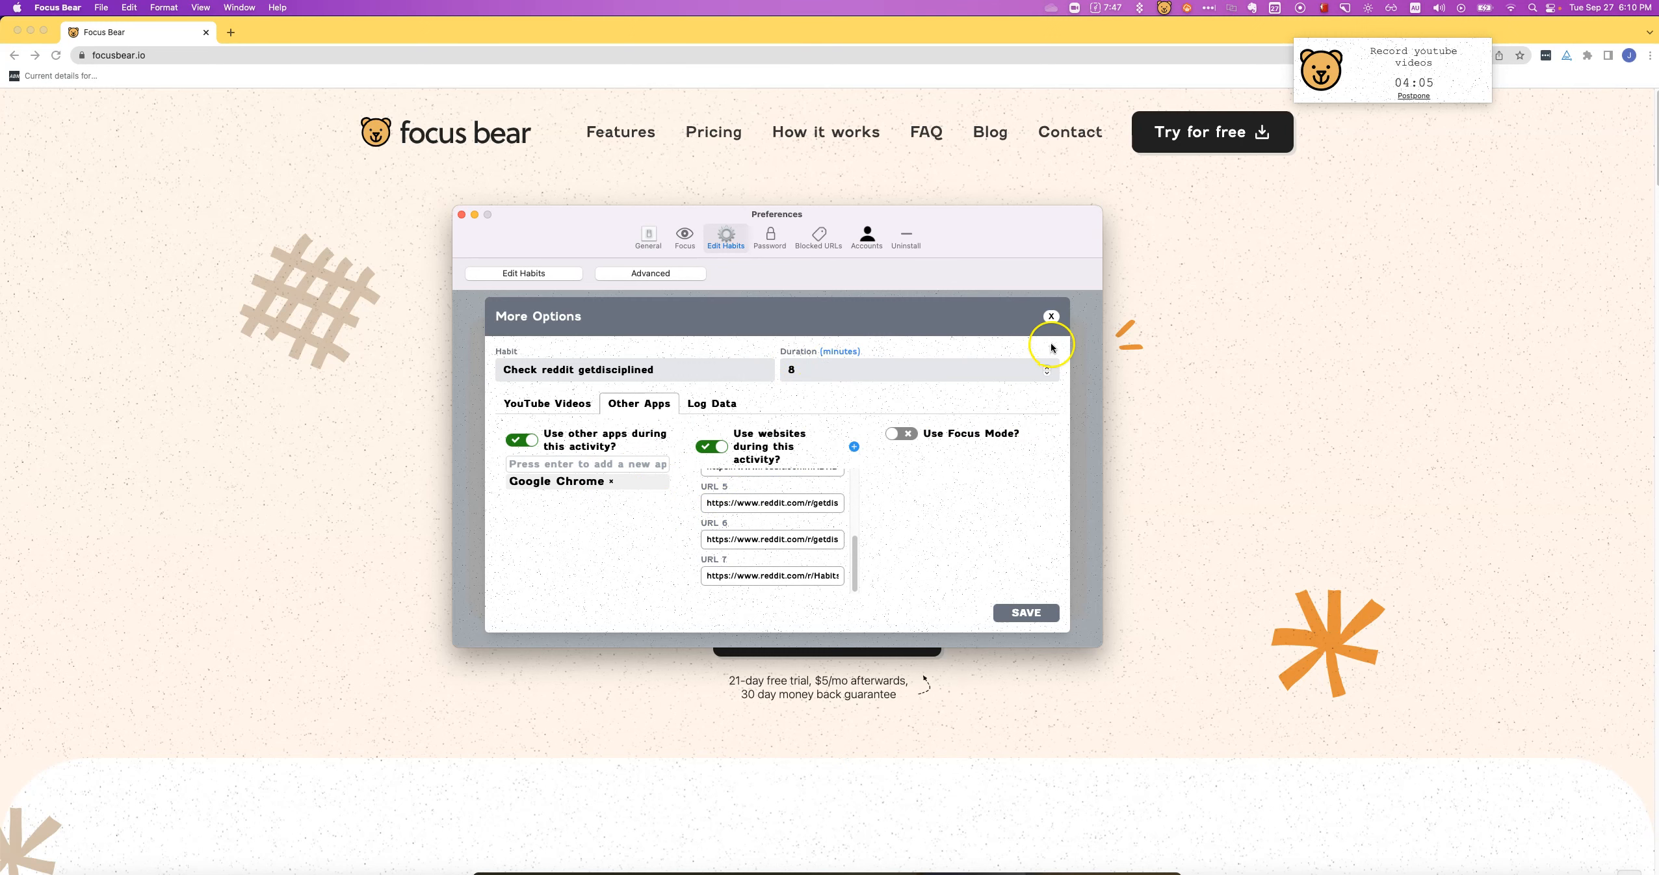
# Add reddit.com to the Always Blocked URLs list
pyautogui.click(811, 241)
pyautogui.click(598, 417)
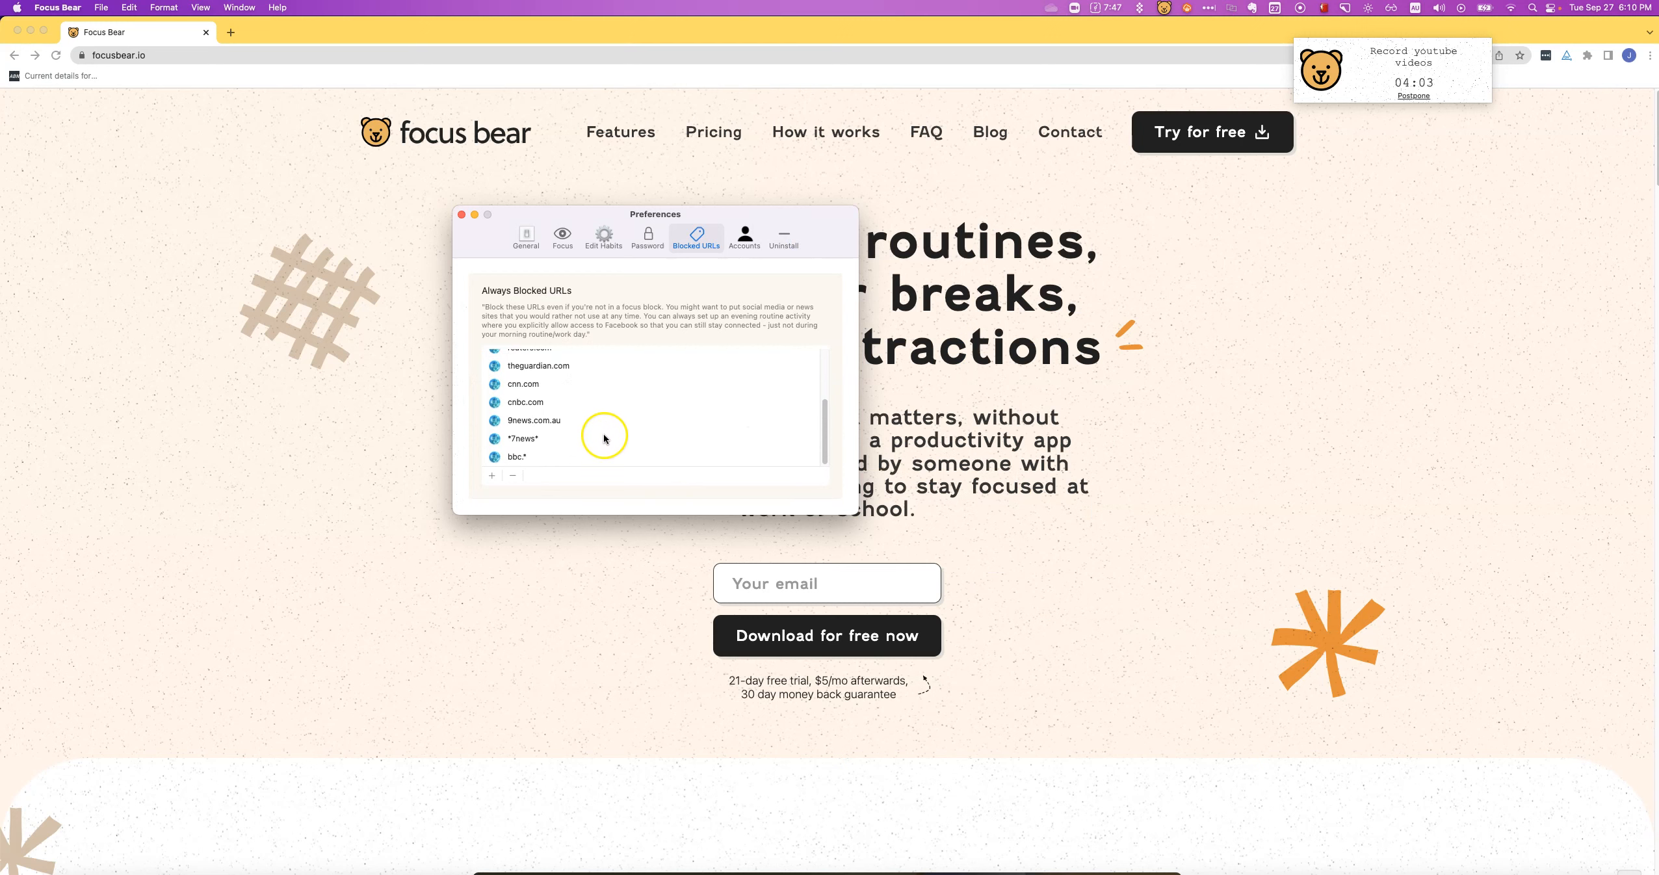
pyautogui.click(492, 475)
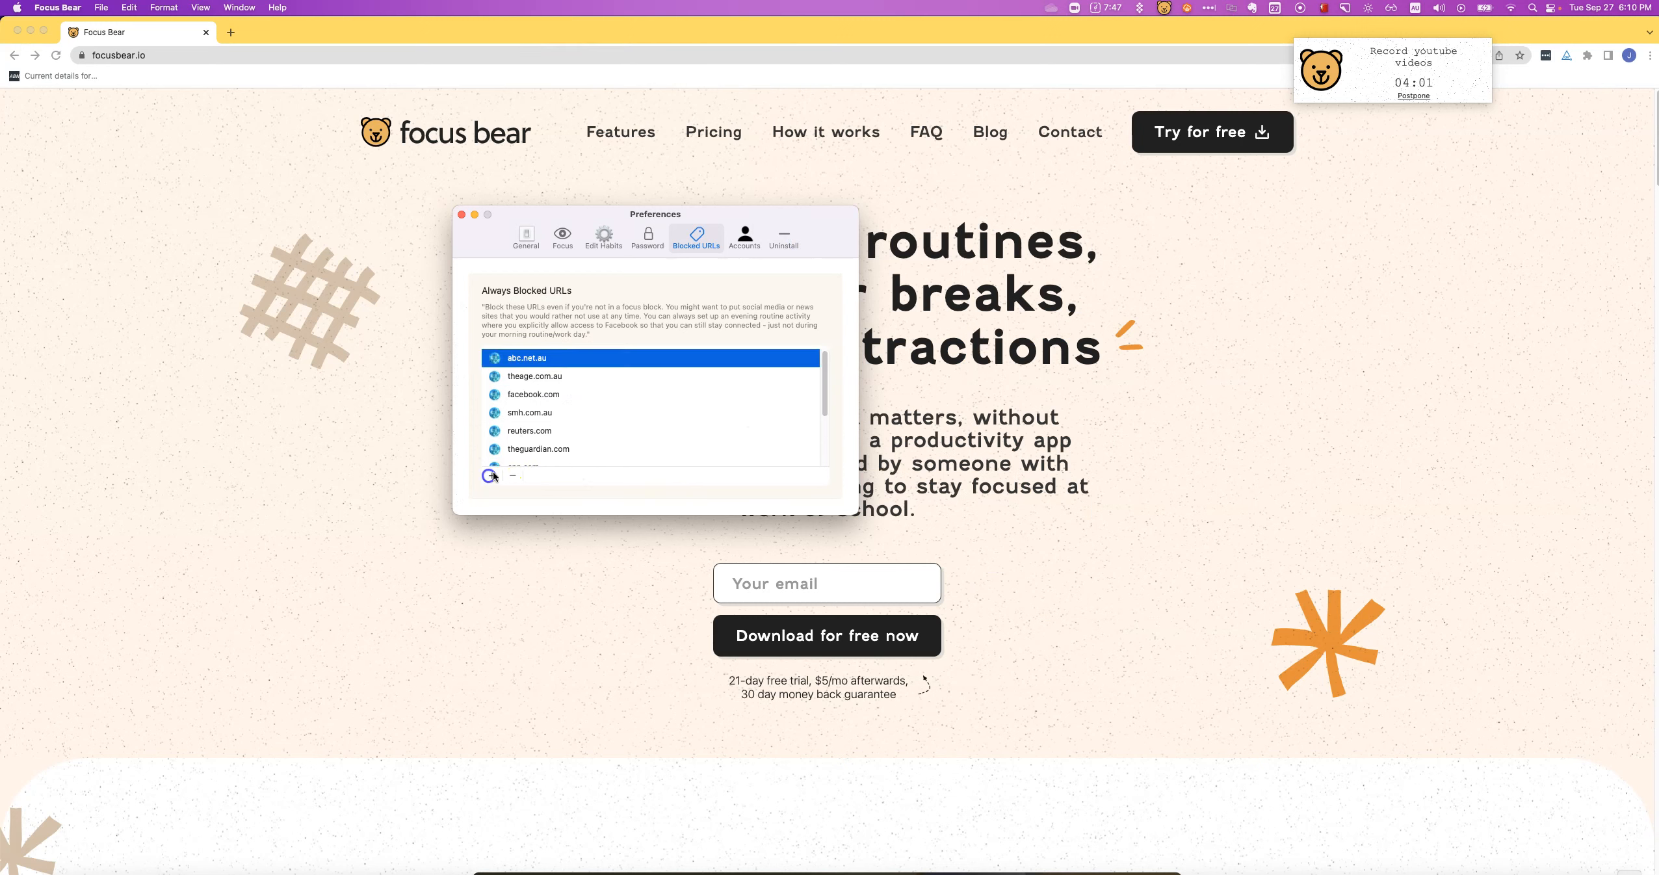
pyautogui.write('reddit.com')
pyautogui.press('Return')
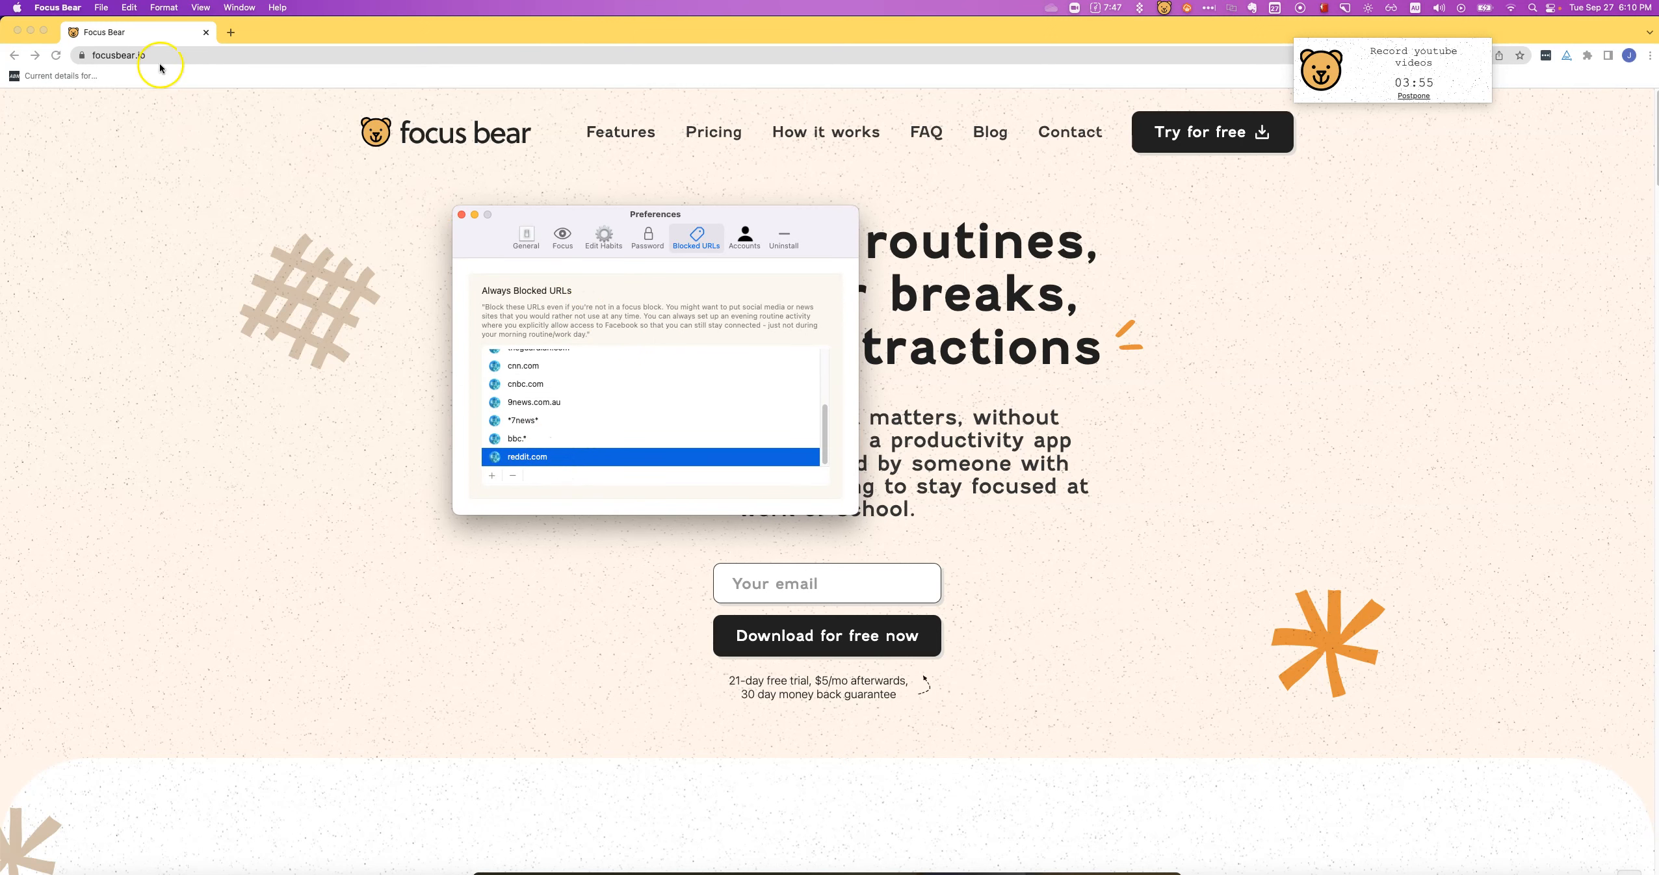
# Switch to Chrome and visit reddit.com in a new tab to test the block
pyautogui.click(240, 38)
pyautogui.click(231, 34)
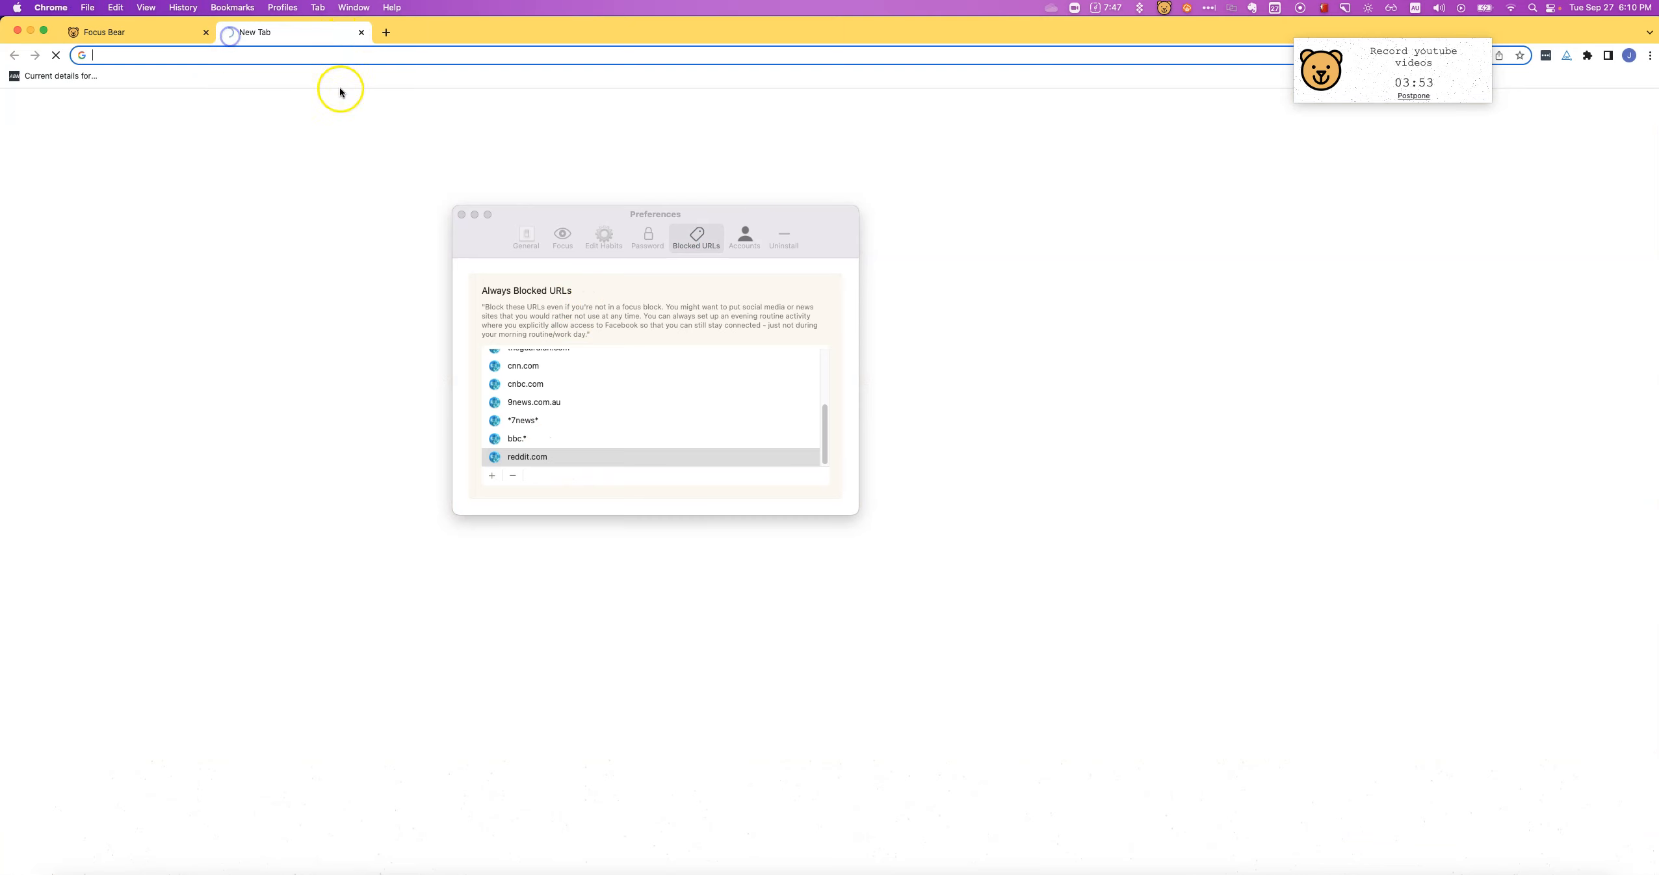
pyautogui.write('reddit.com')
pyautogui.press('Return')
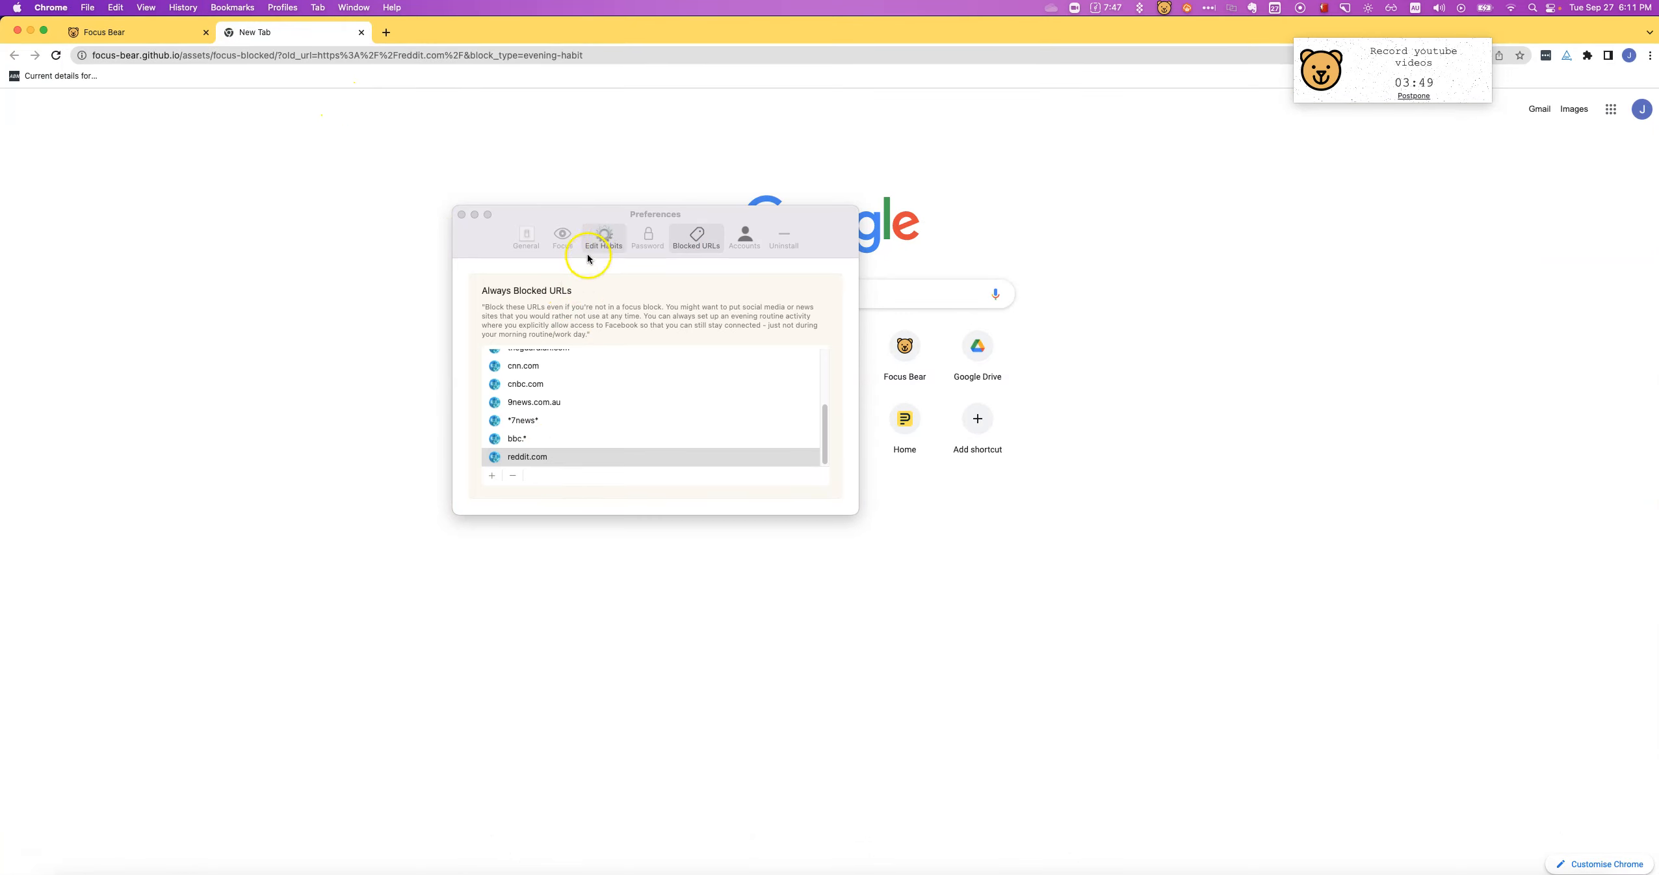
# Return to the evening habits, look at the "Check reddit getdisciplined" habit's options, and close them without saving
pyautogui.click(603, 238)
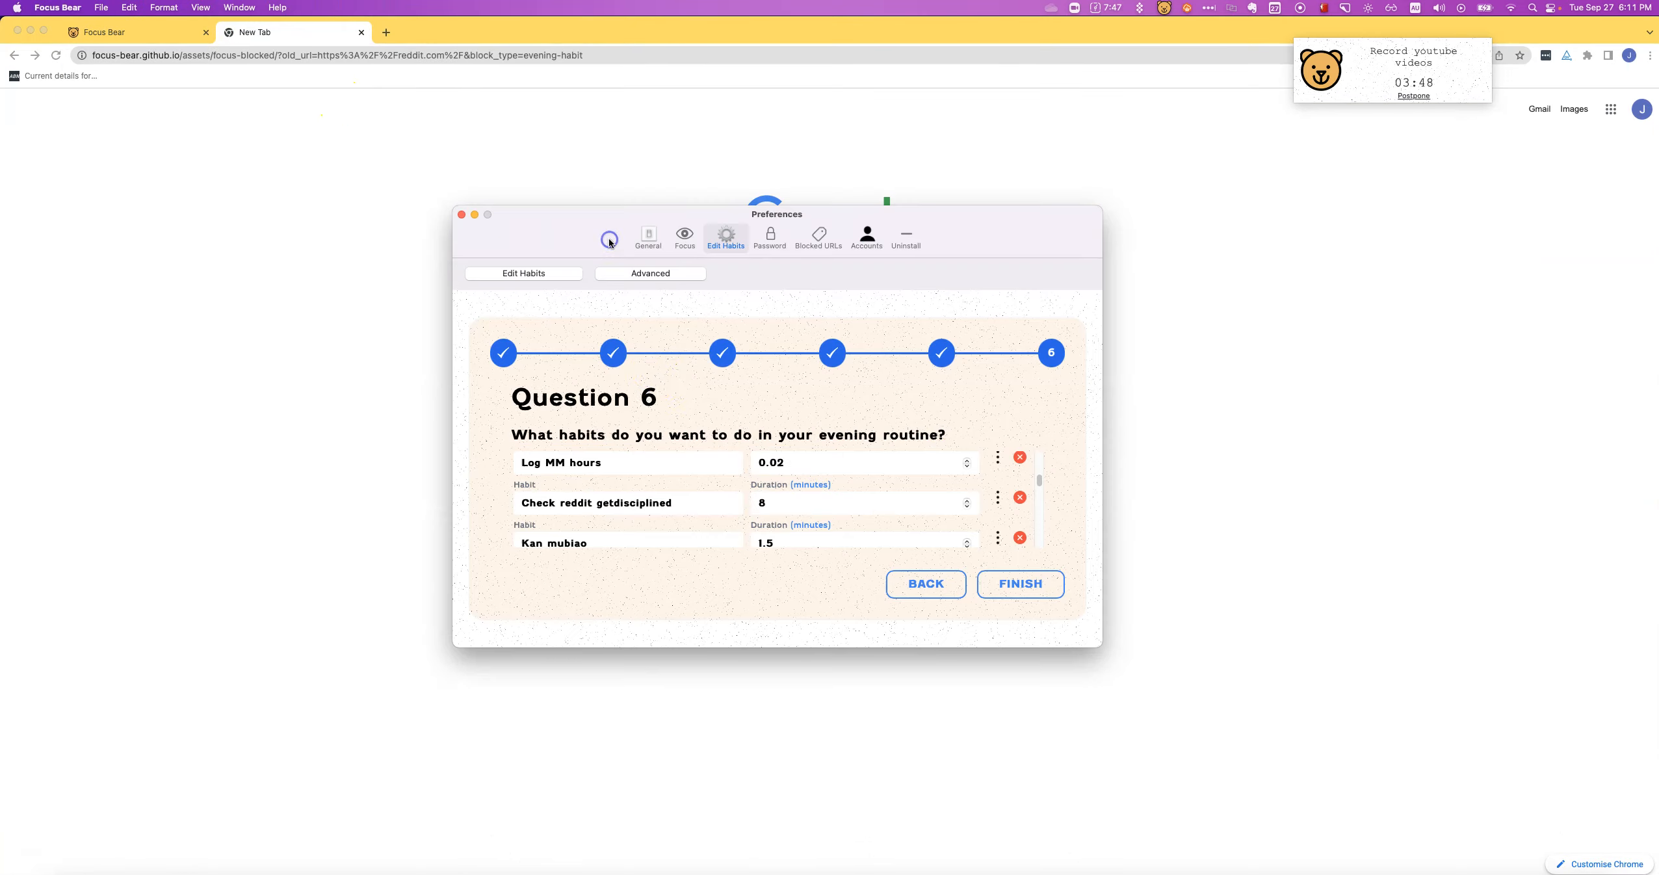
pyautogui.doubleClick(604, 503)
pyautogui.doubleClick(547, 503)
pyautogui.keyDown('shift'); pyautogui.click(615, 502); pyautogui.keyUp('shift')
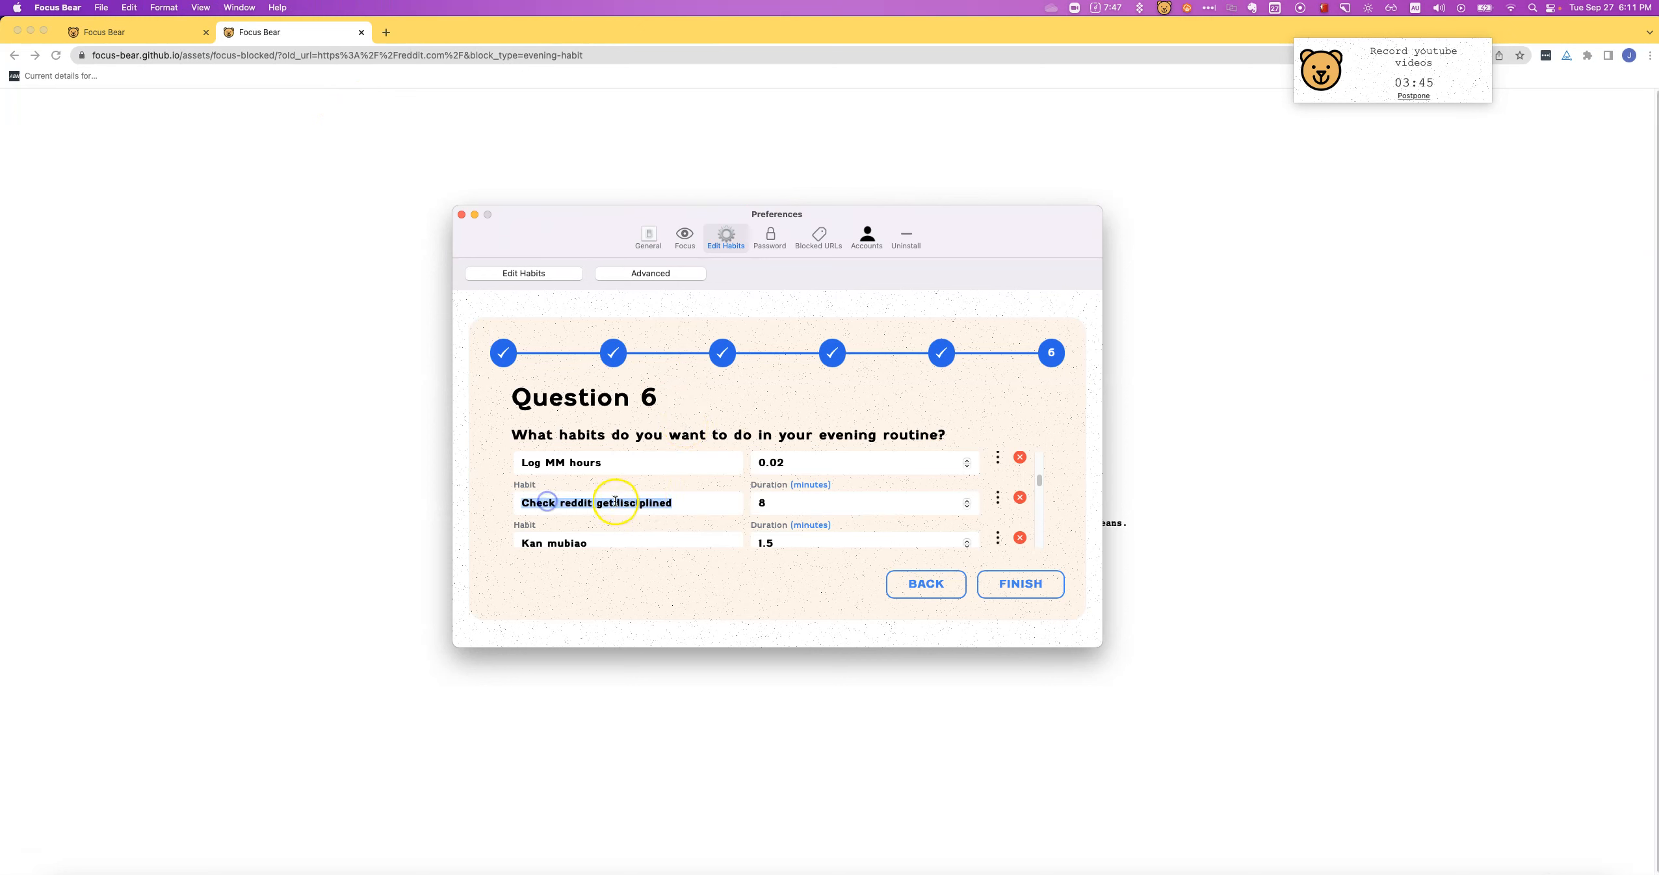
pyautogui.doubleClick(632, 504)
pyautogui.click(572, 504)
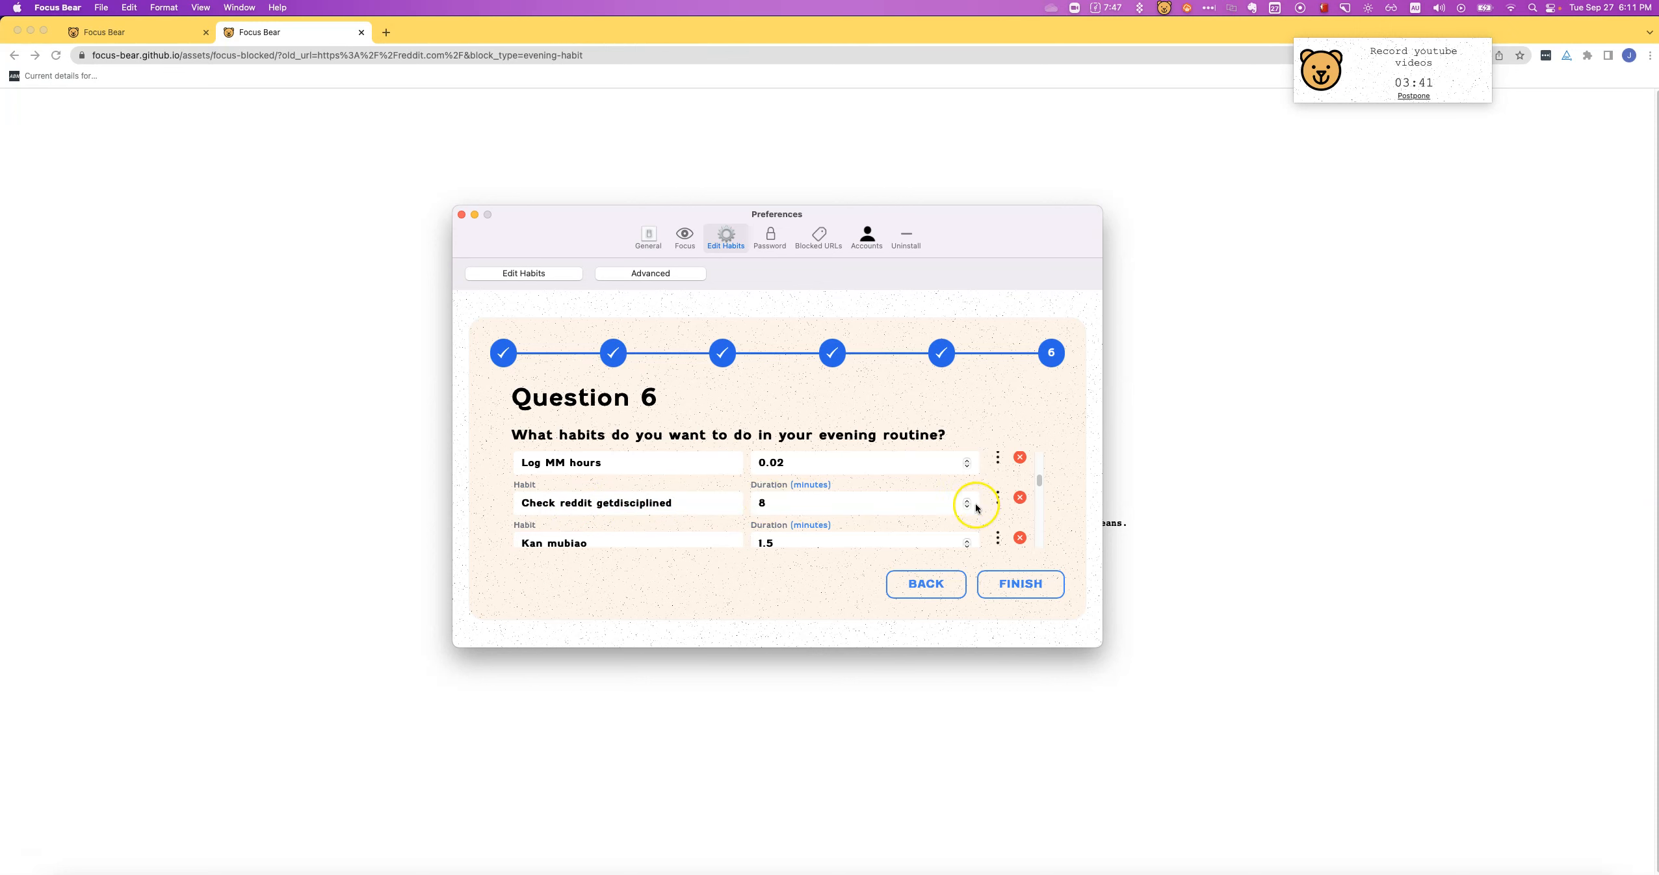
pyautogui.click(998, 497)
pyautogui.click(702, 461)
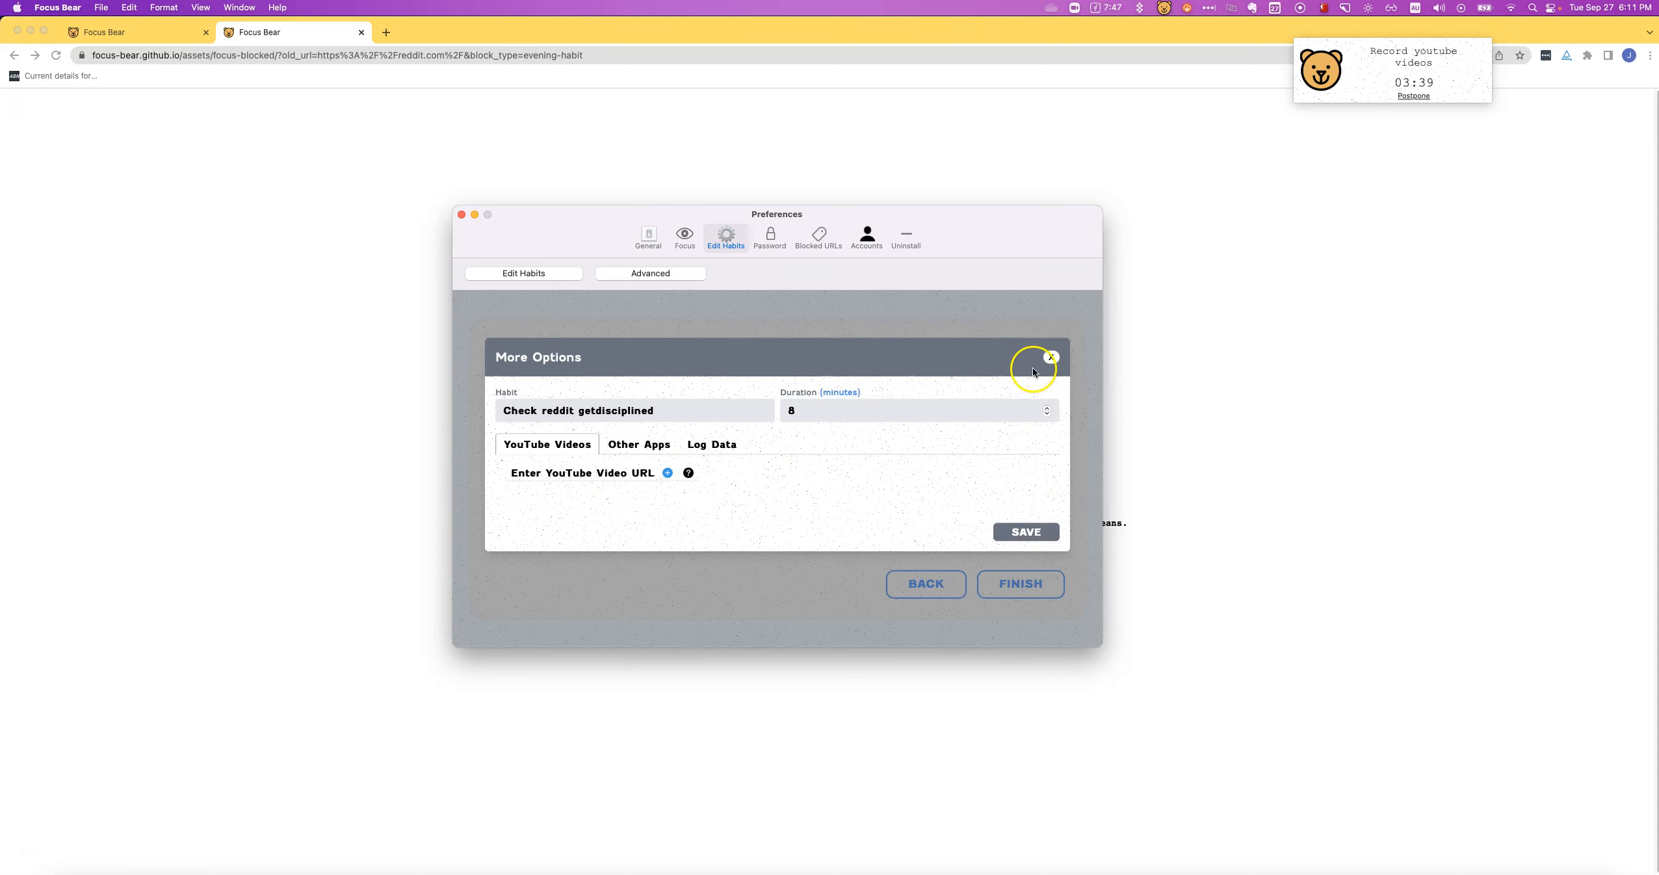
pyautogui.click(1052, 357)
# Find the "Zhu shengri kuai le" evening habit and review the apps and Facebook URLs it allows
pyautogui.scroll(-5, 790, 501)
pyautogui.scroll(-5, 797, 503)
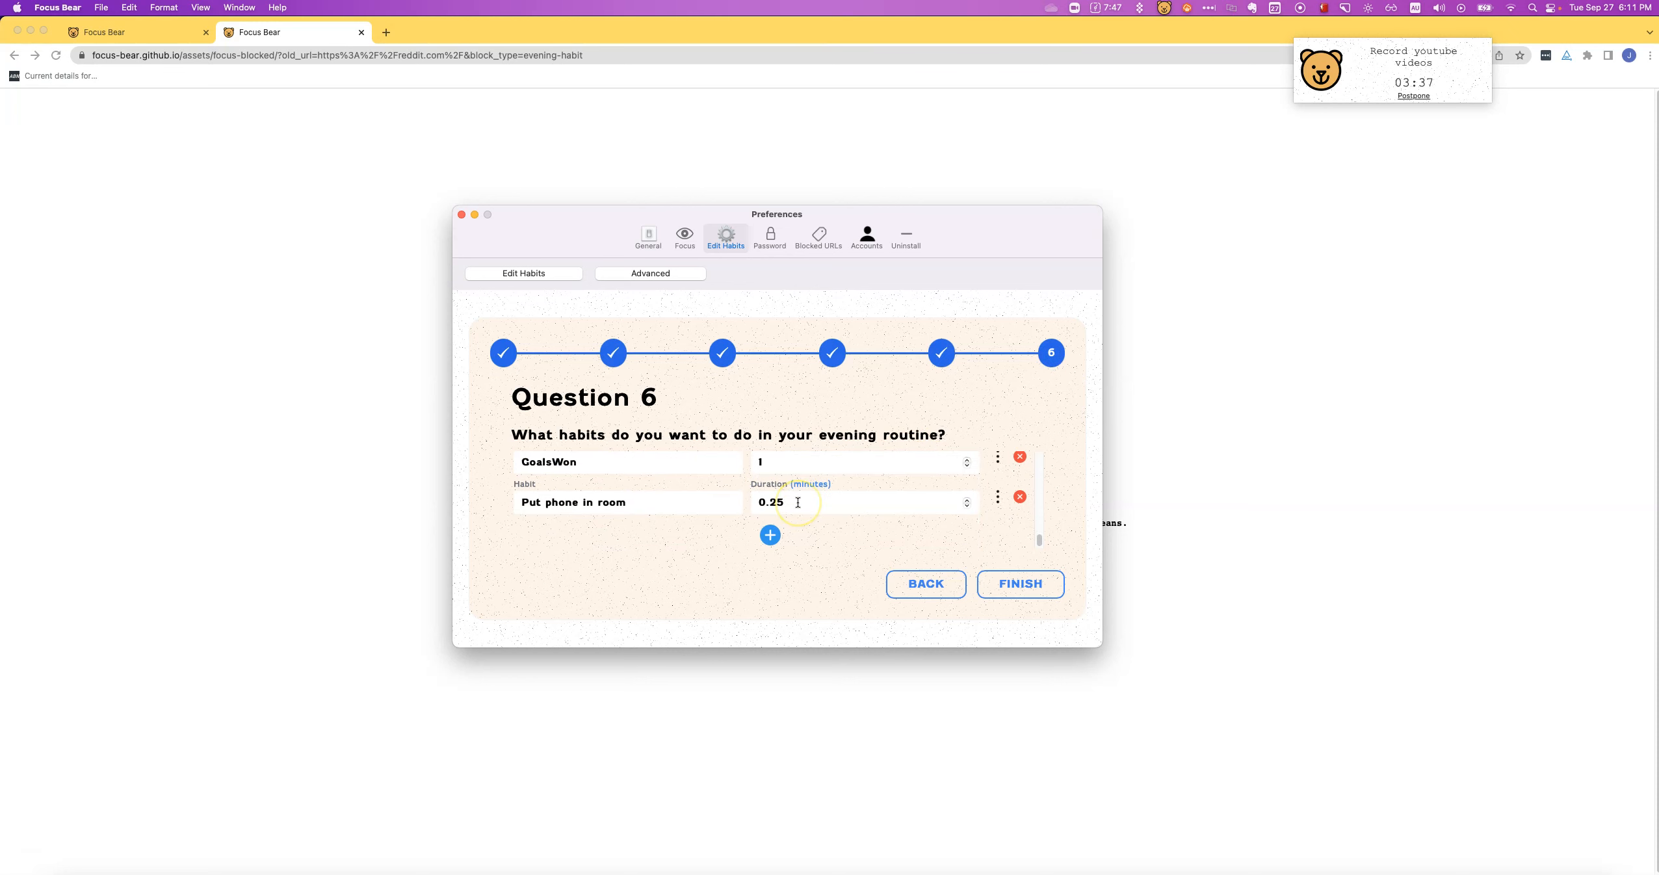
pyautogui.scroll(3, 797, 503)
pyautogui.scroll(5, 798, 502)
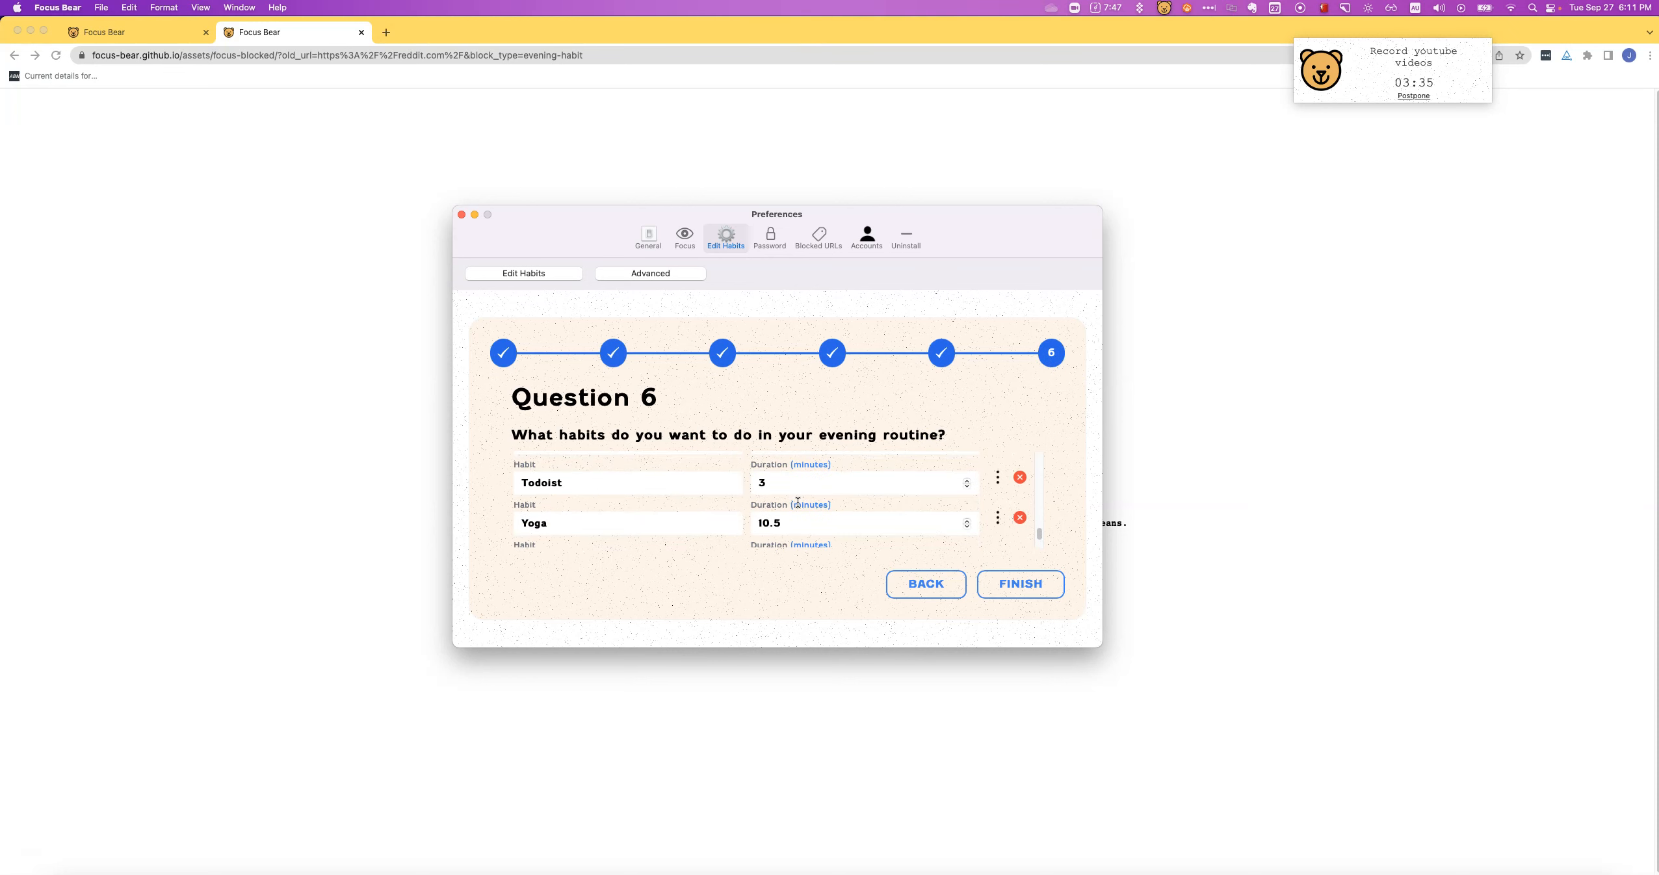
pyautogui.scroll(3, 798, 503)
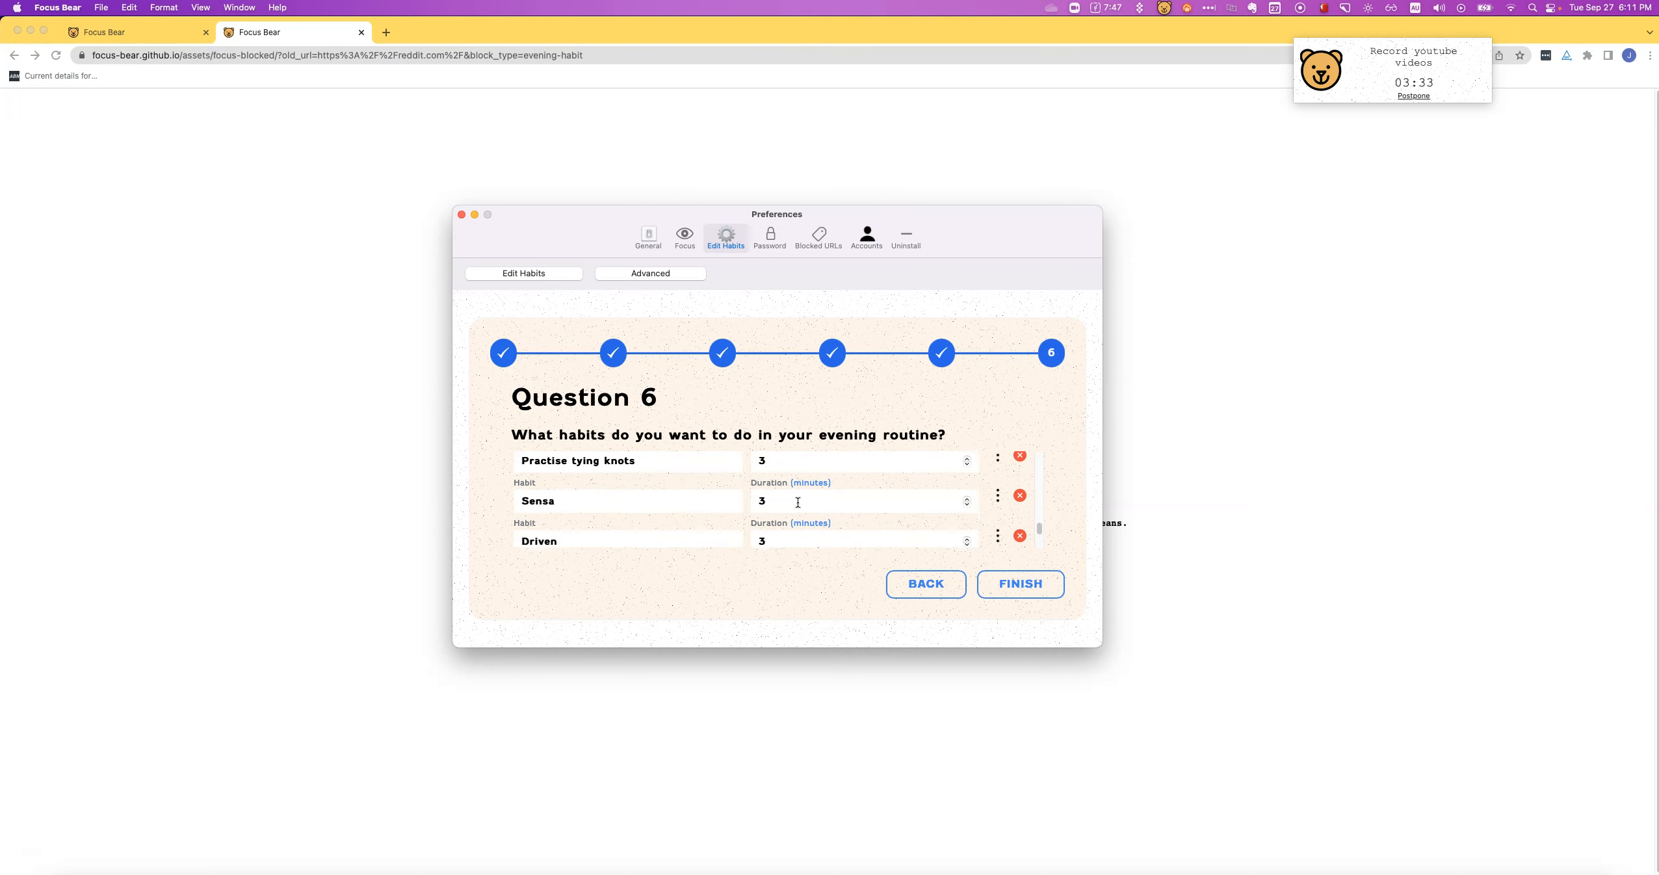
pyautogui.click(994, 471)
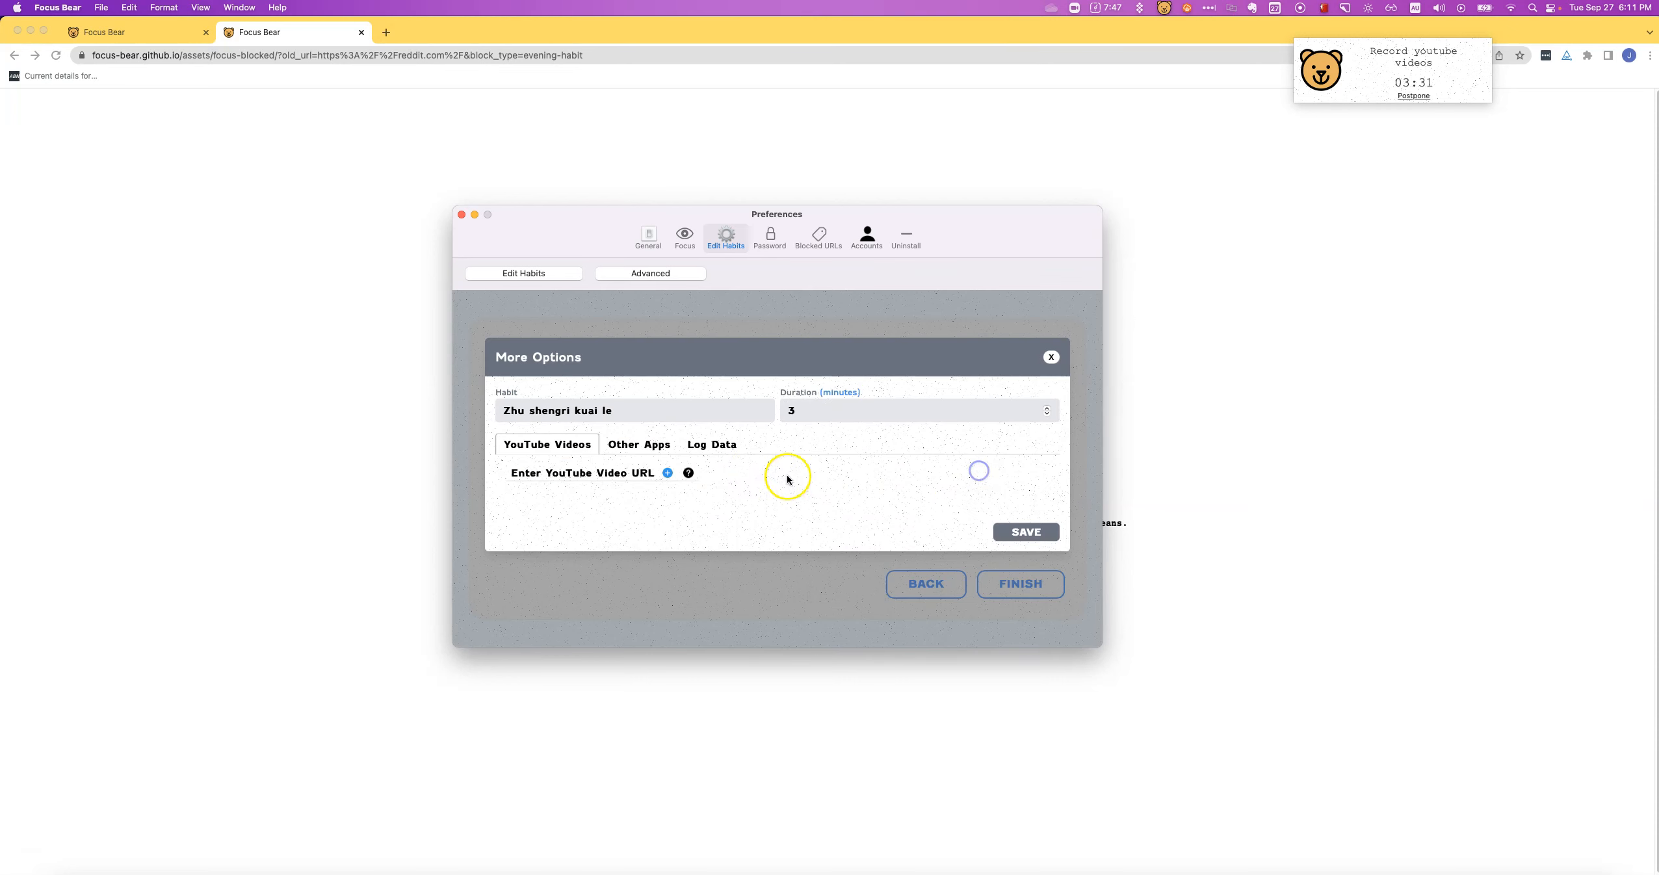
pyautogui.click(657, 443)
pyautogui.click(793, 513)
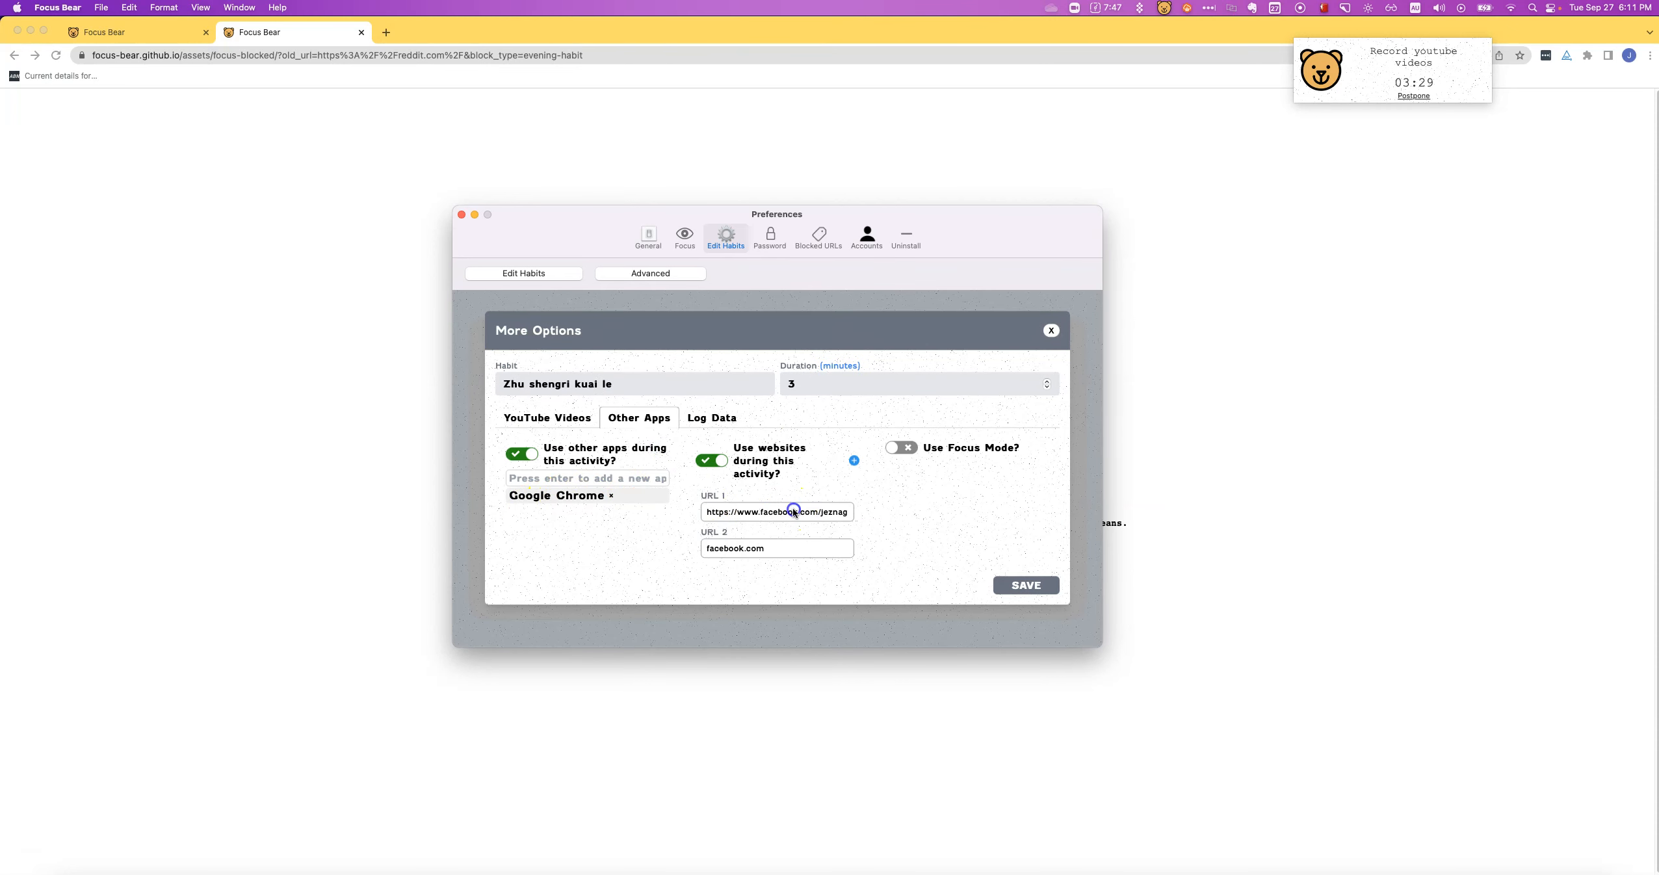
pyautogui.moveTo(857, 510); pyautogui.dragTo(762, 549)
pyautogui.click(676, 538)
# Check the Always Blocked URLs list for facebook.com, and close the "Zhu shengri kuai le" habit's options without saving
pyautogui.click(817, 238)
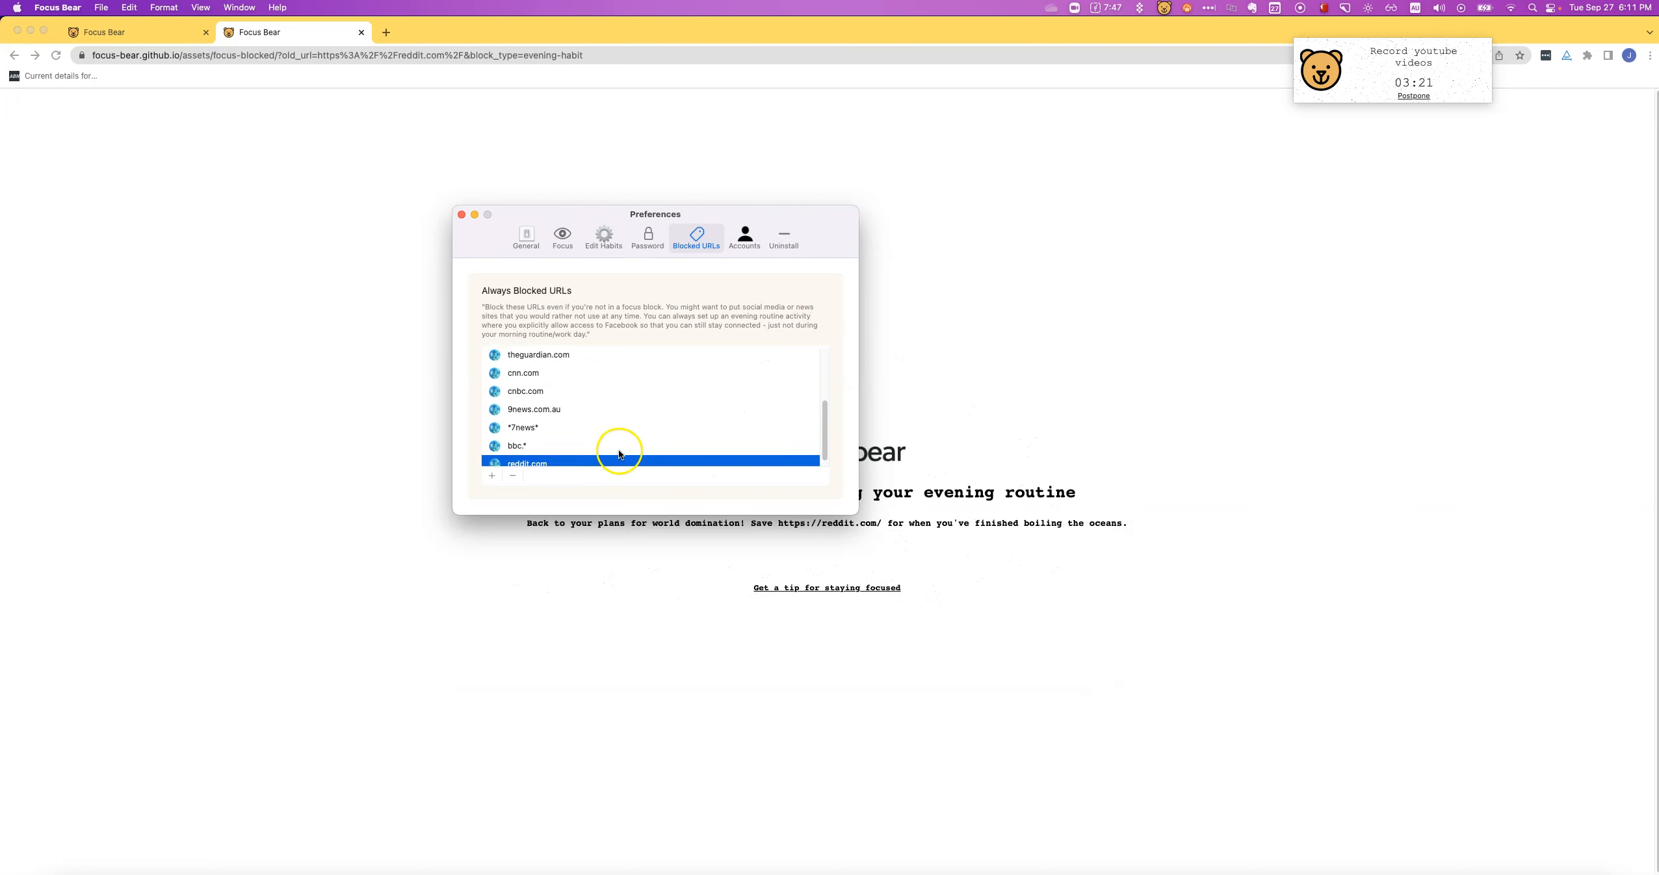
pyautogui.scroll(5, 619, 454)
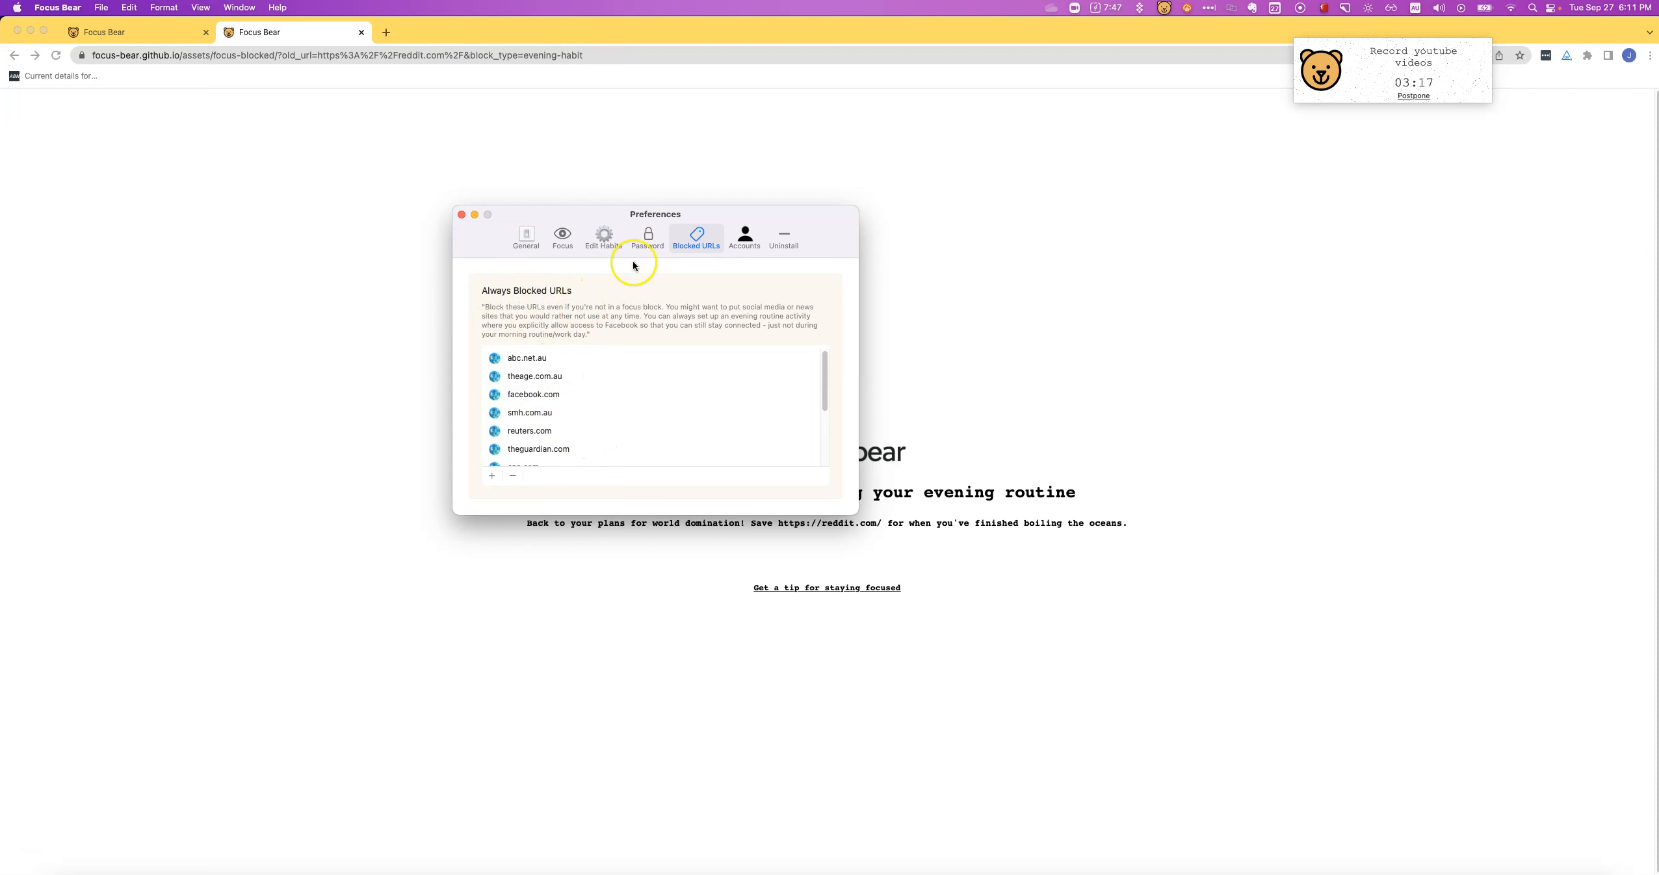
pyautogui.click(604, 237)
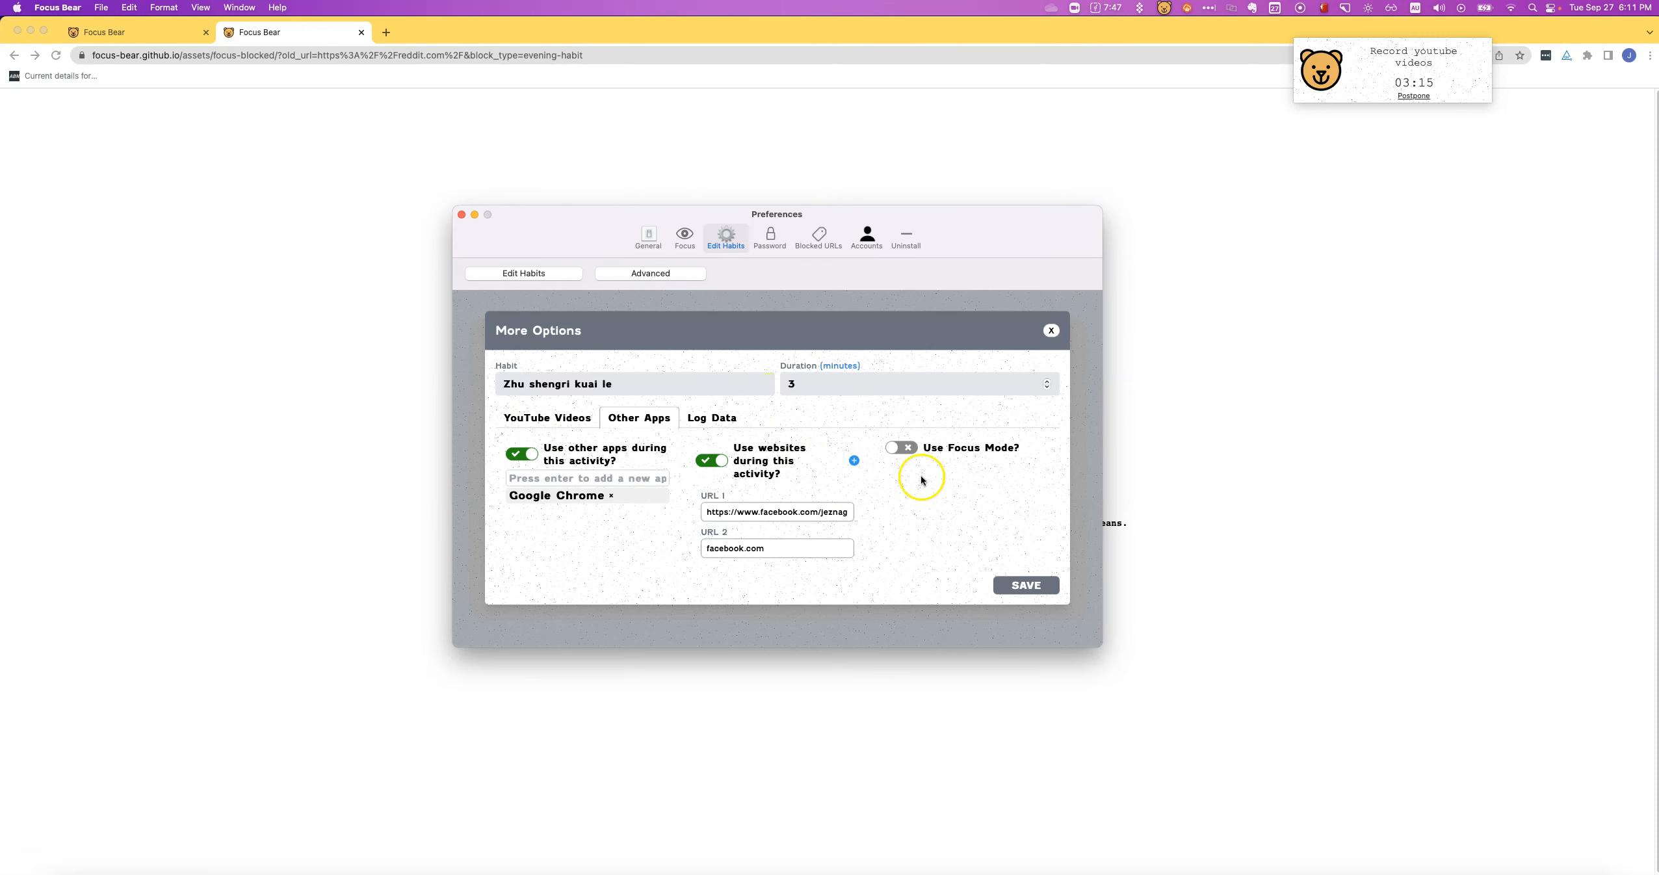
pyautogui.click(1051, 330)
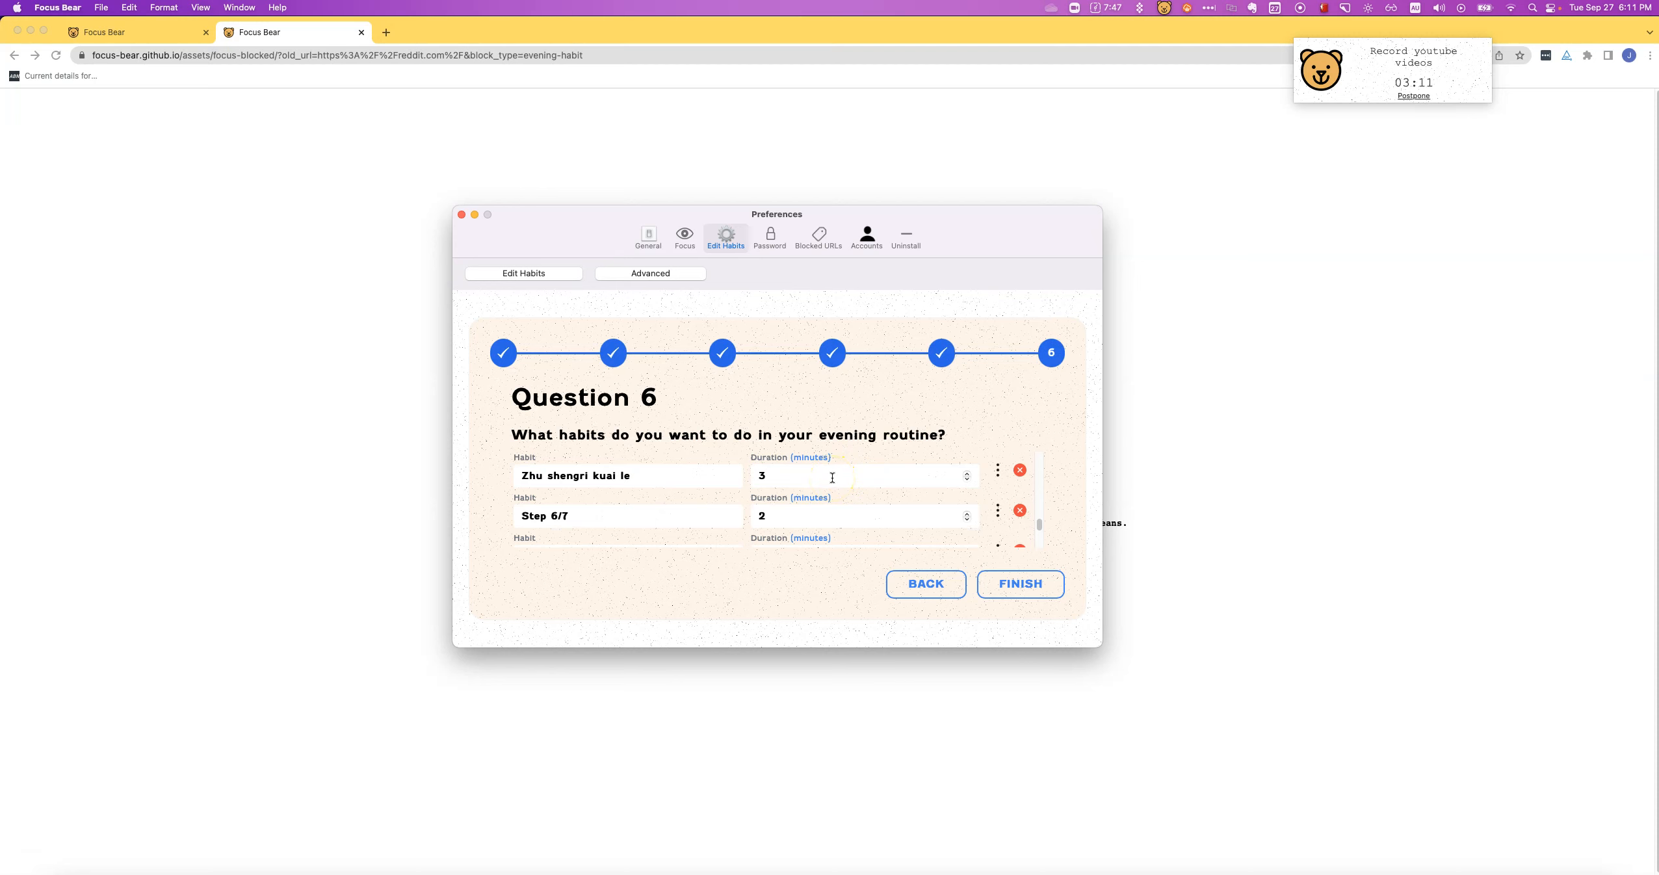
# Go back to Question 4 and review how frequently micro breaks are taken during the day
pyautogui.scroll(-10, 834, 480)
pyautogui.scroll(6, 832, 482)
pyautogui.click(942, 589)
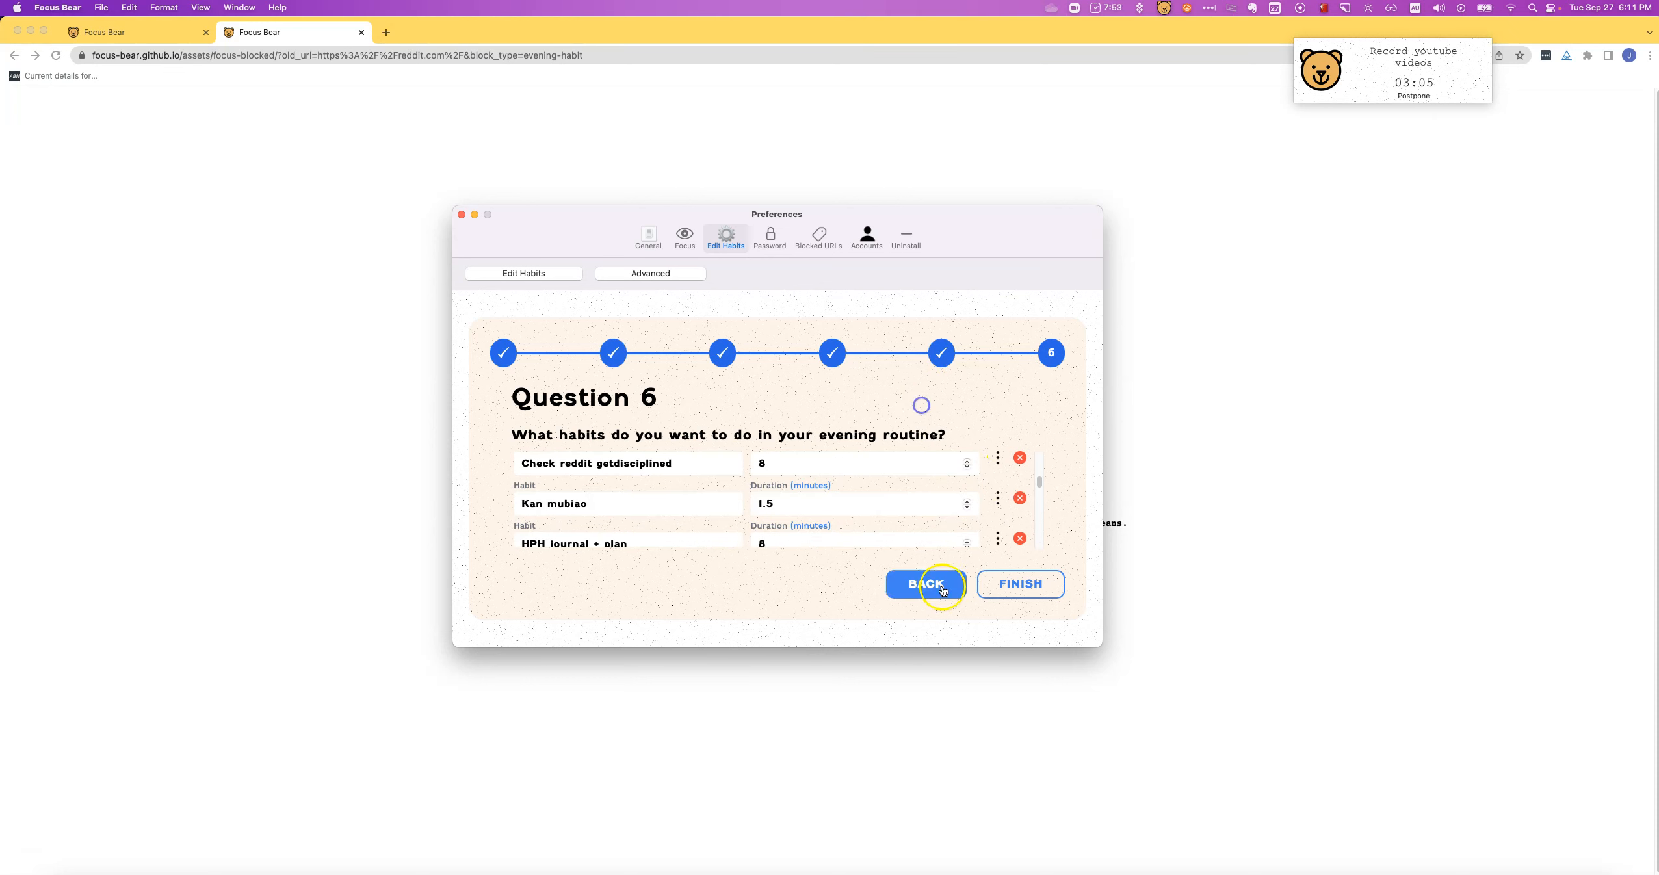
pyautogui.click(914, 590)
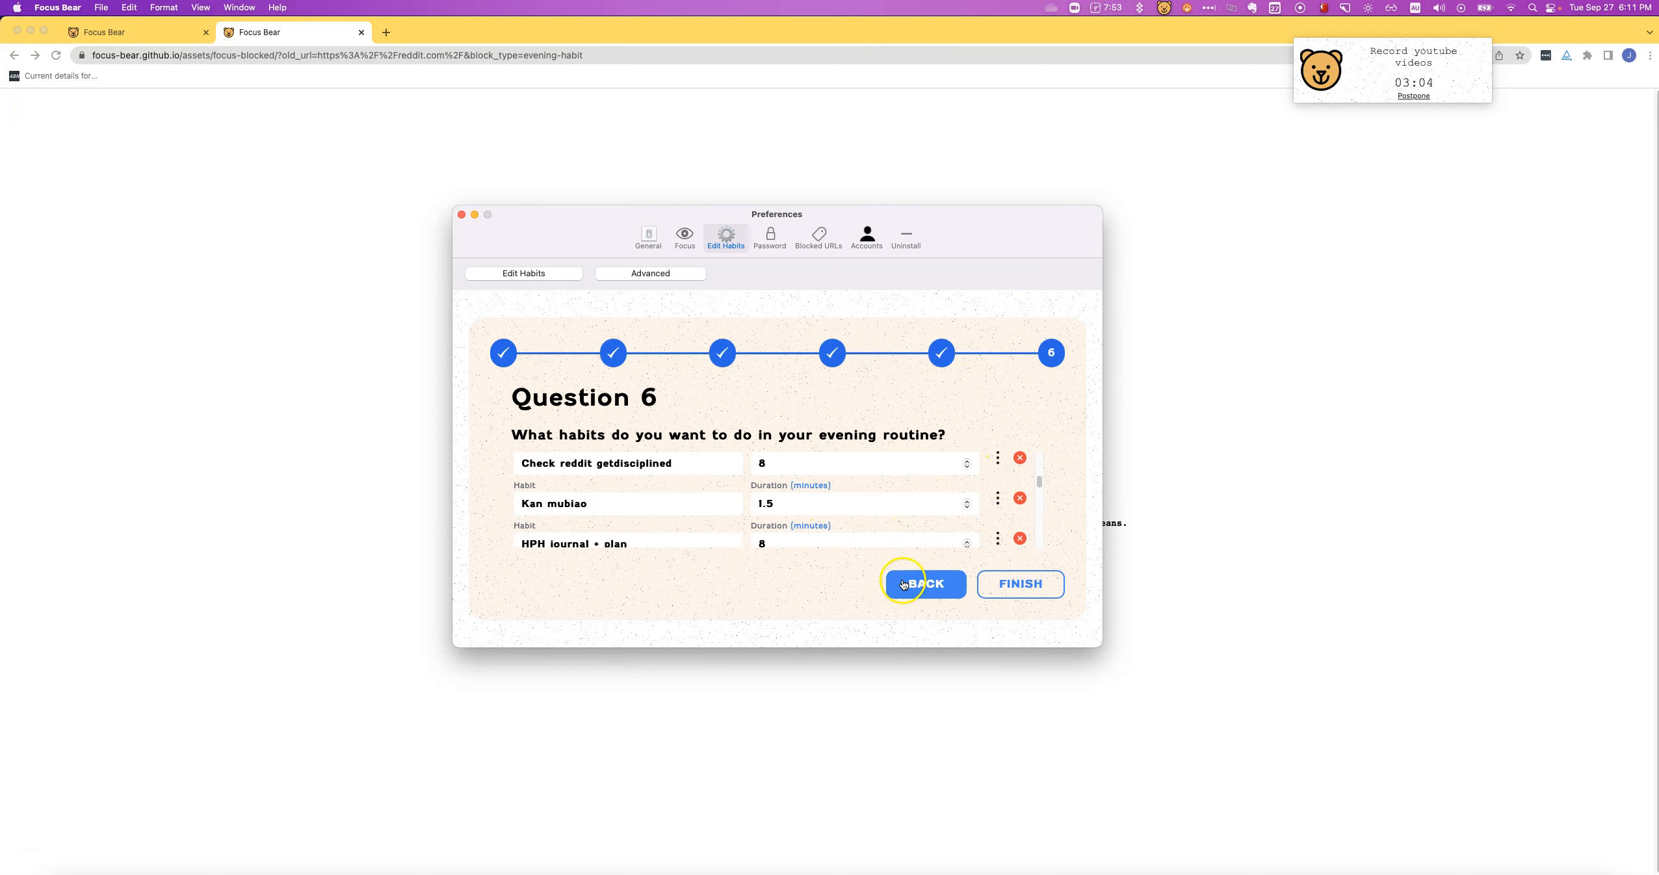
pyautogui.click(943, 589)
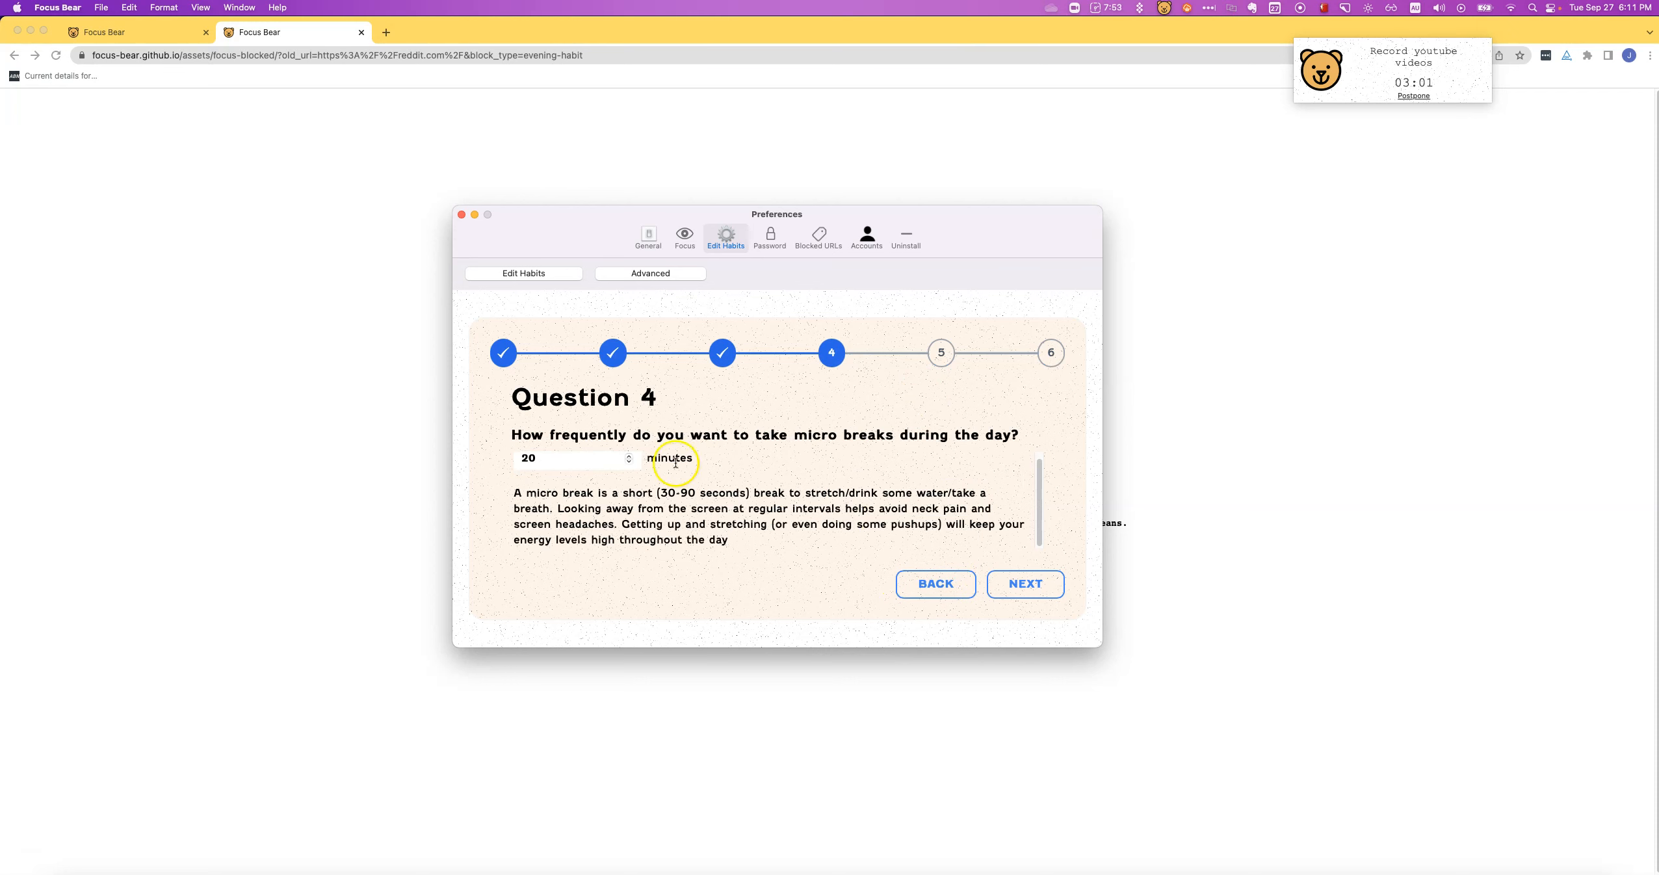
pyautogui.moveTo(522, 433); pyautogui.dragTo(943, 435)
pyautogui.doubleClick(923, 439)
pyautogui.moveTo(516, 429); pyautogui.dragTo(844, 450)
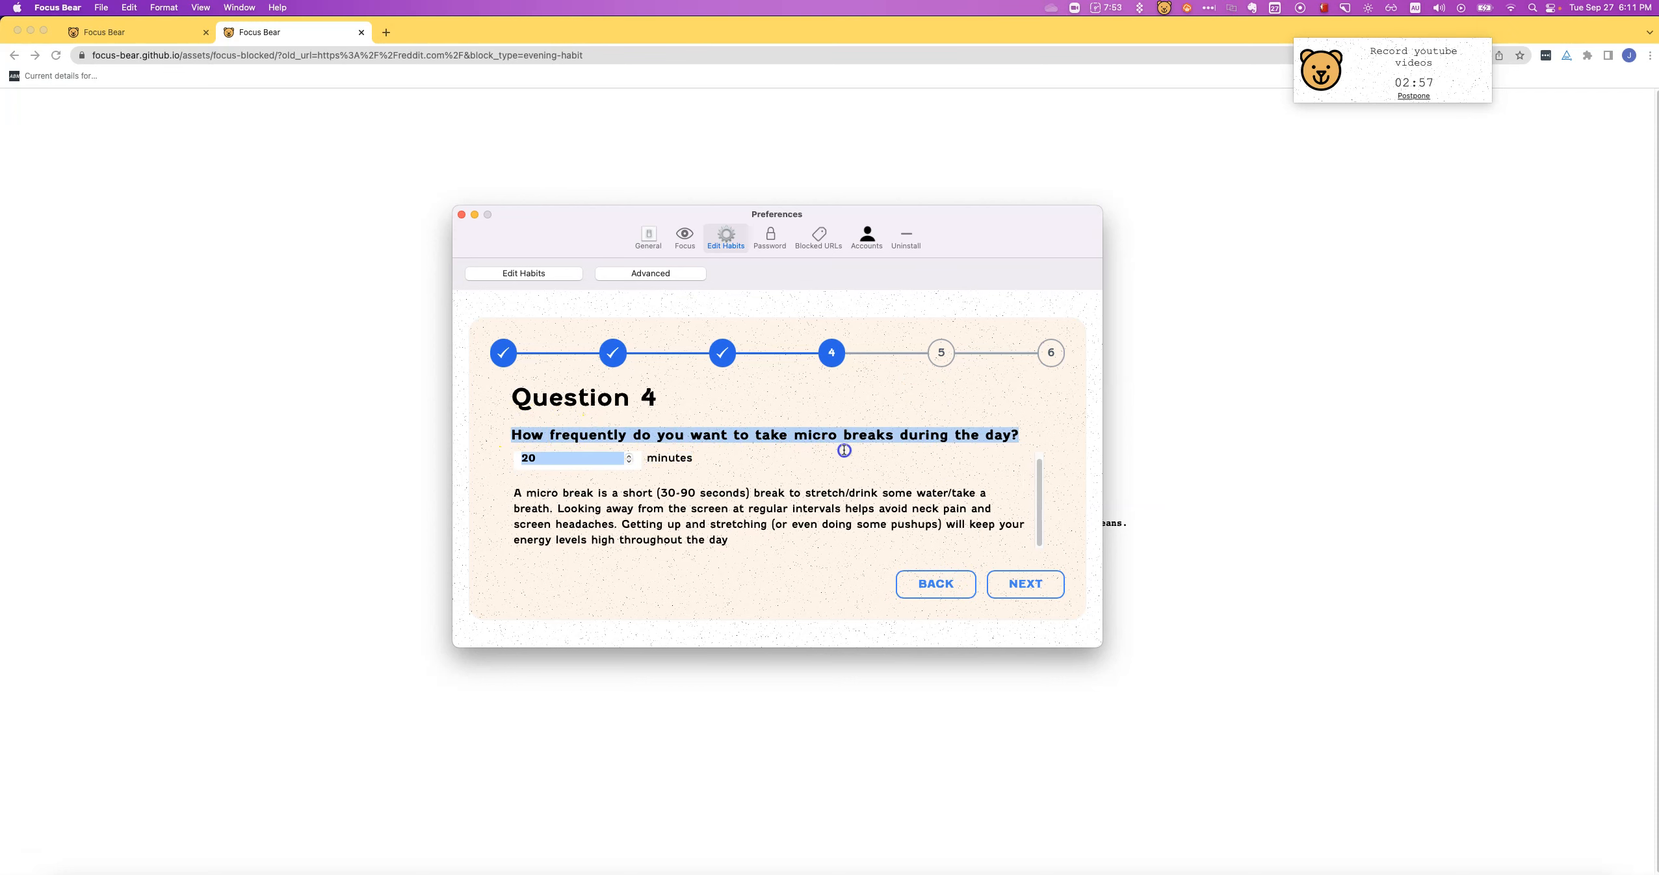
pyautogui.click(792, 467)
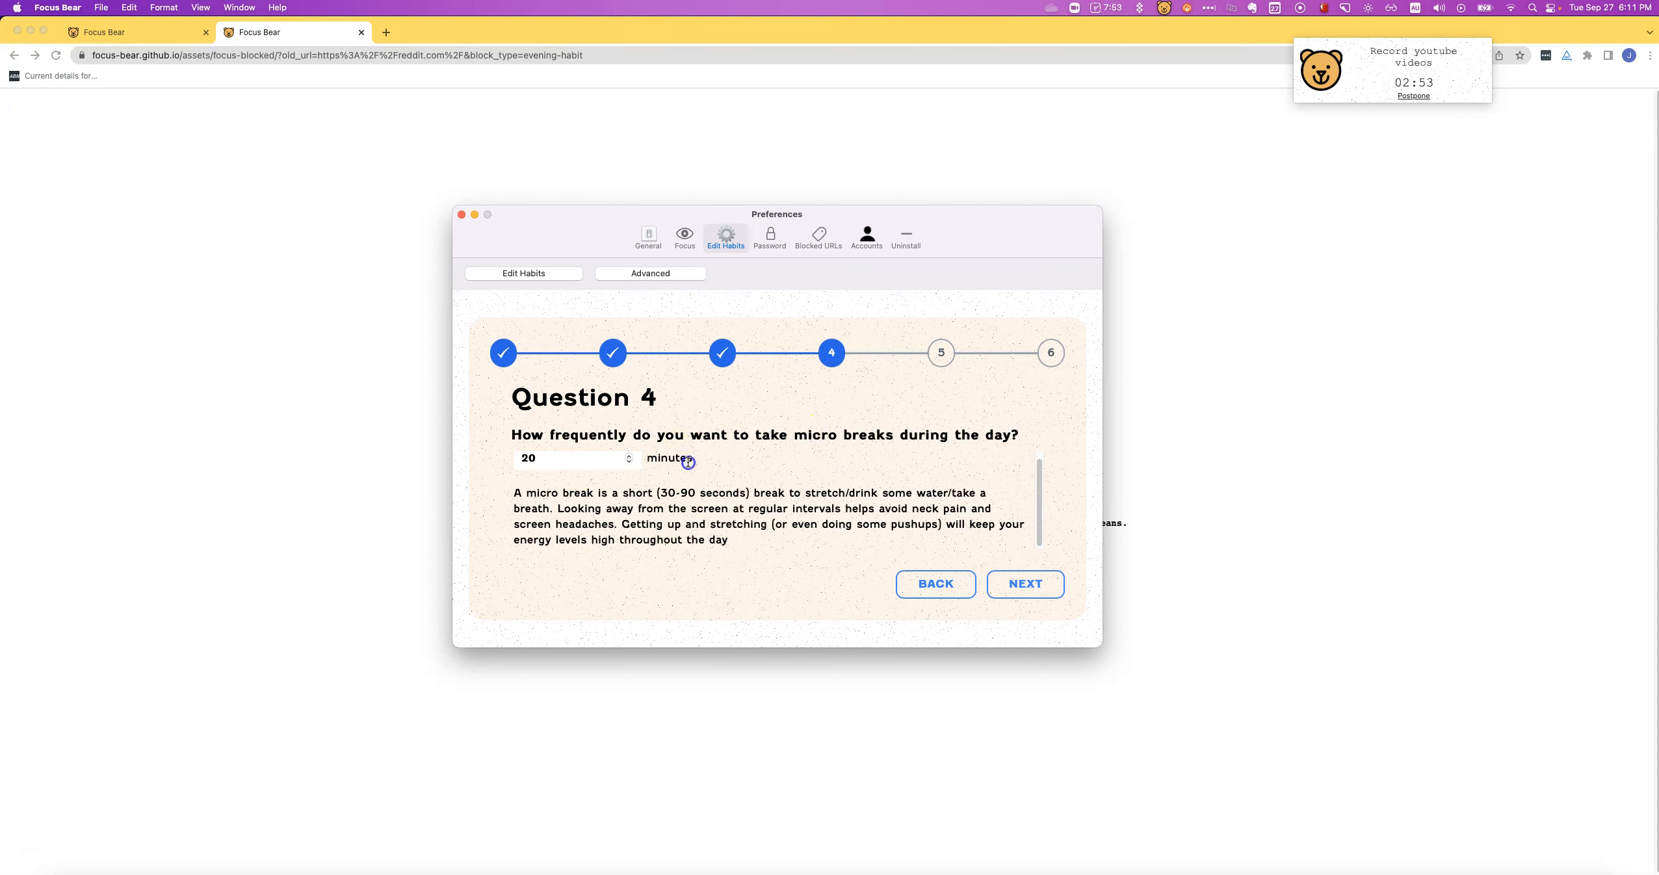
# Go to the break activities in Question 5 and examine the Choice Type options in the Calisthenics activity's settings
pyautogui.click(1023, 583)
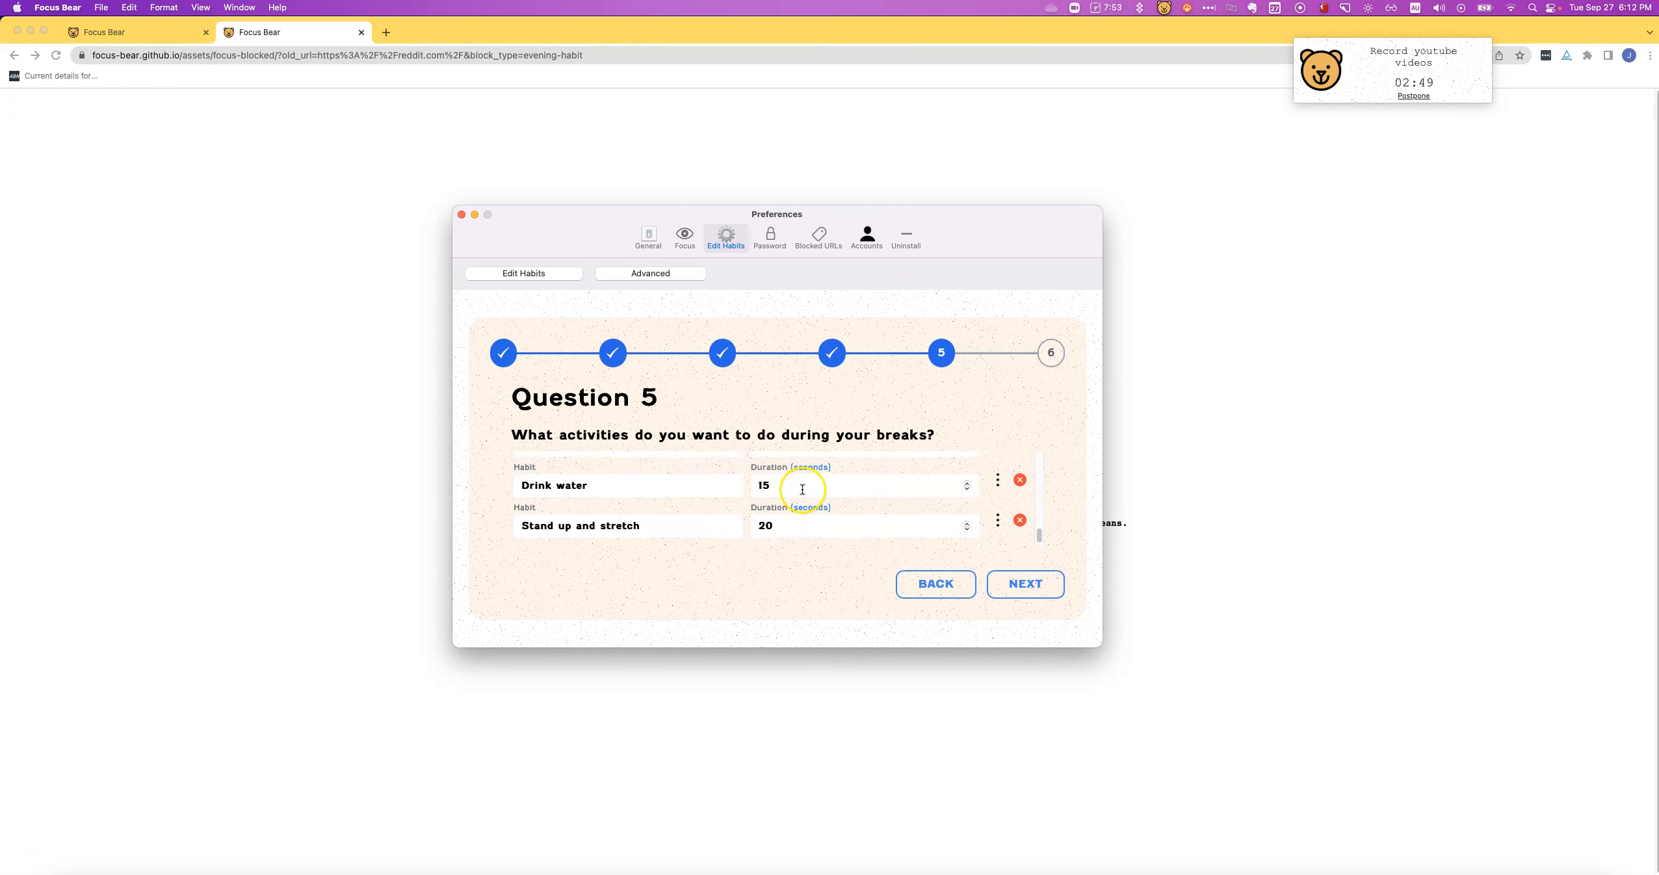
pyautogui.scroll(1, 803, 490)
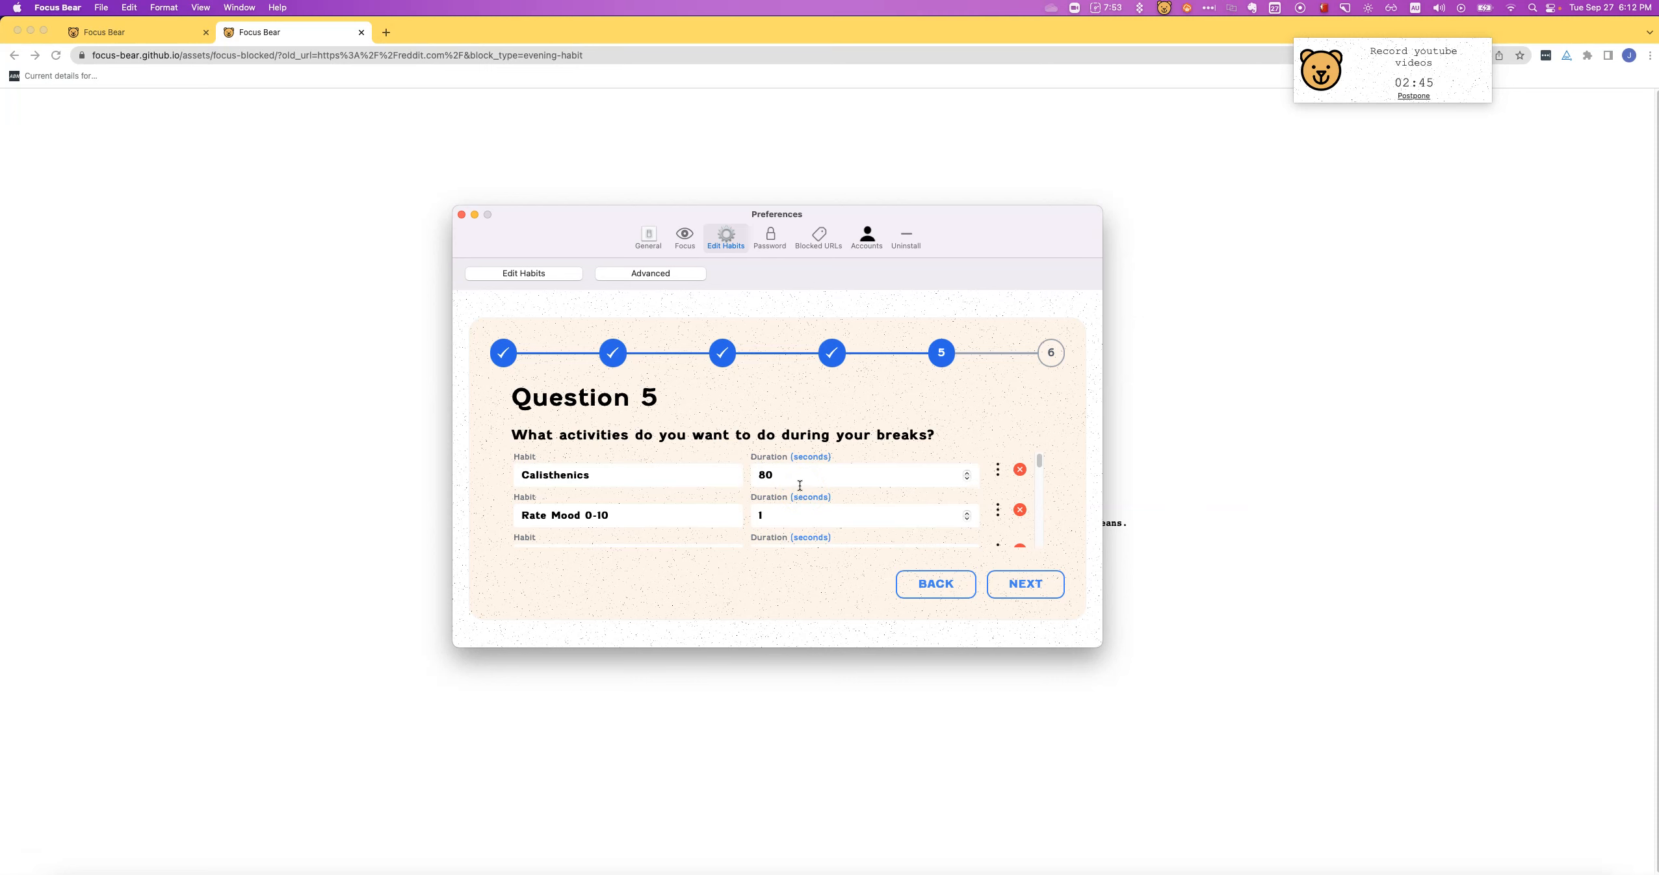
pyautogui.click(990, 469)
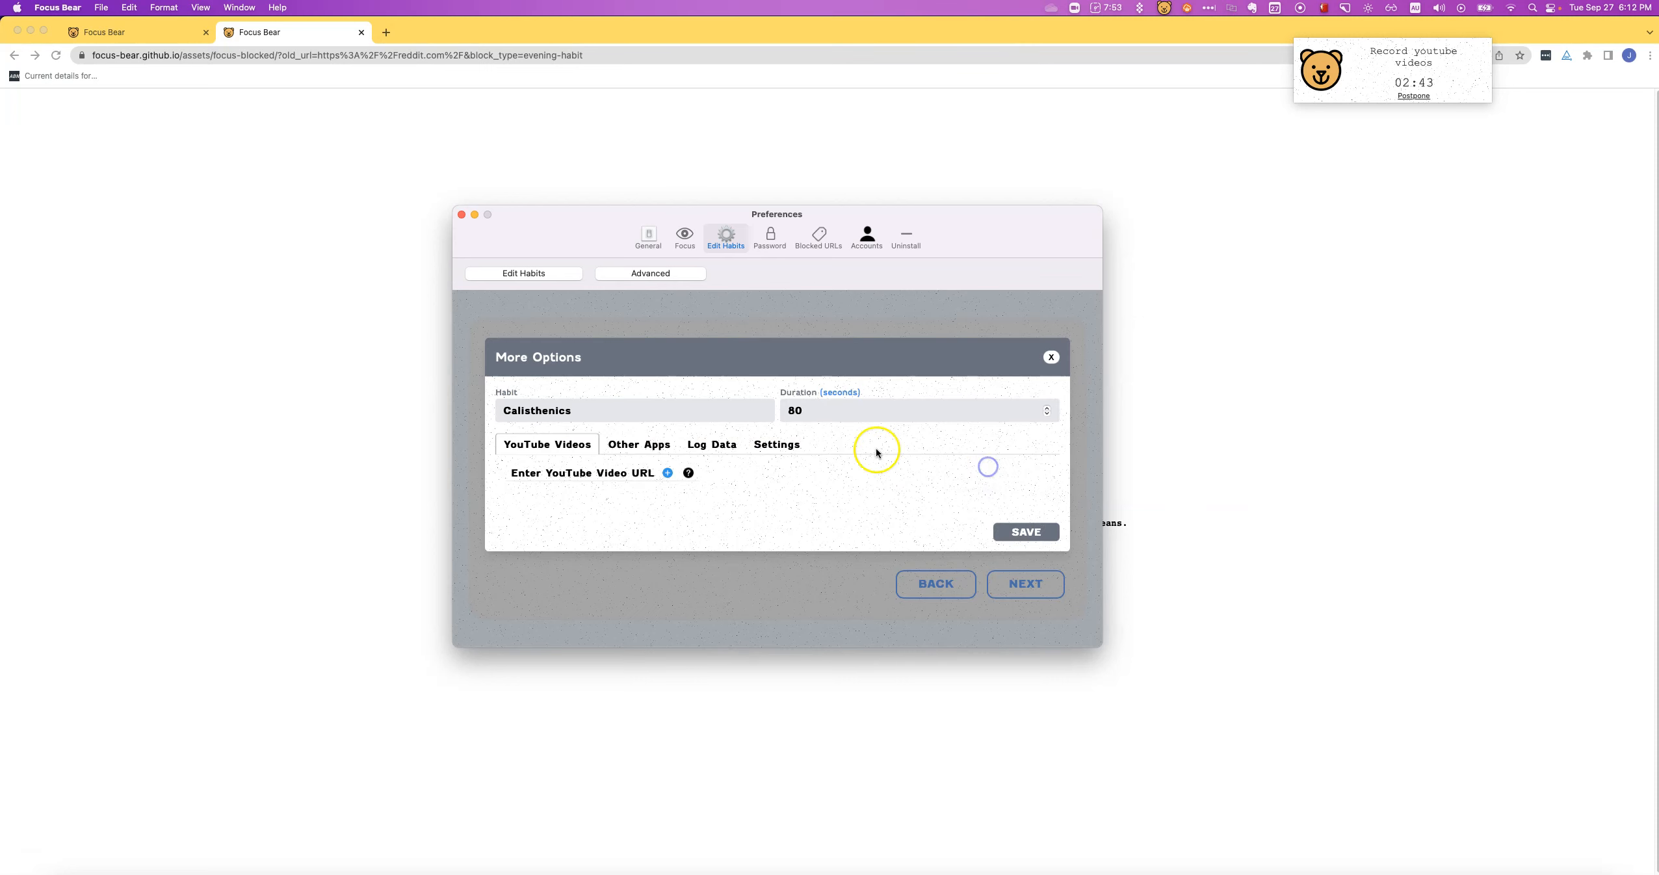
pyautogui.click(643, 441)
pyautogui.click(780, 444)
pyautogui.click(835, 482)
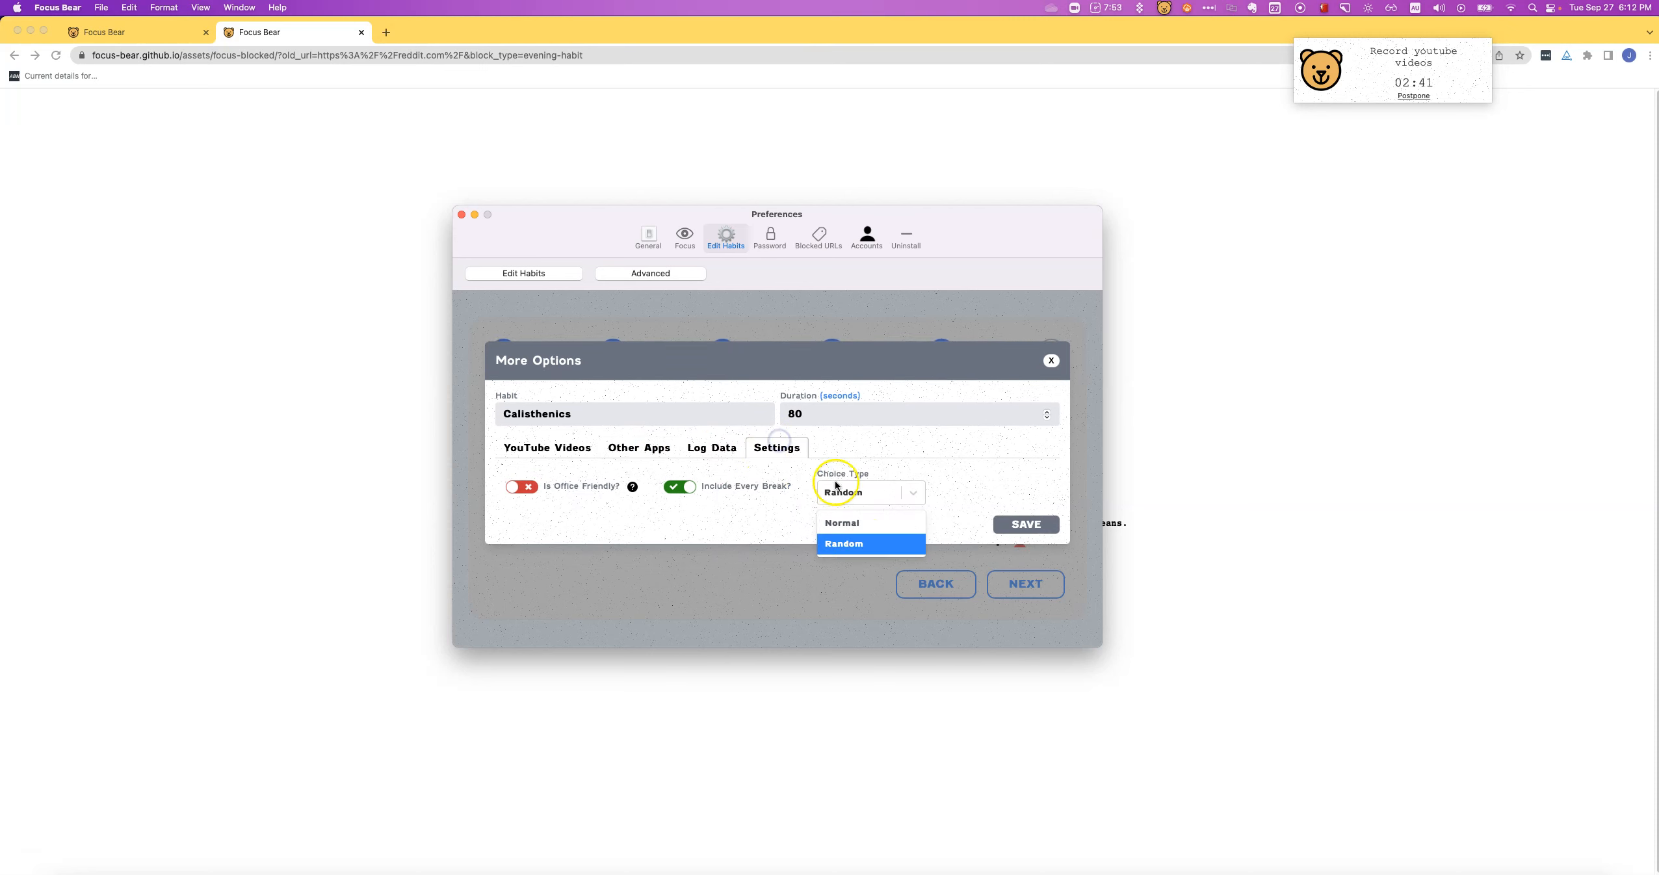
# Choose the Random choice type for Calisthenics, review its exercise choices, and close the options without saving
pyautogui.click(872, 548)
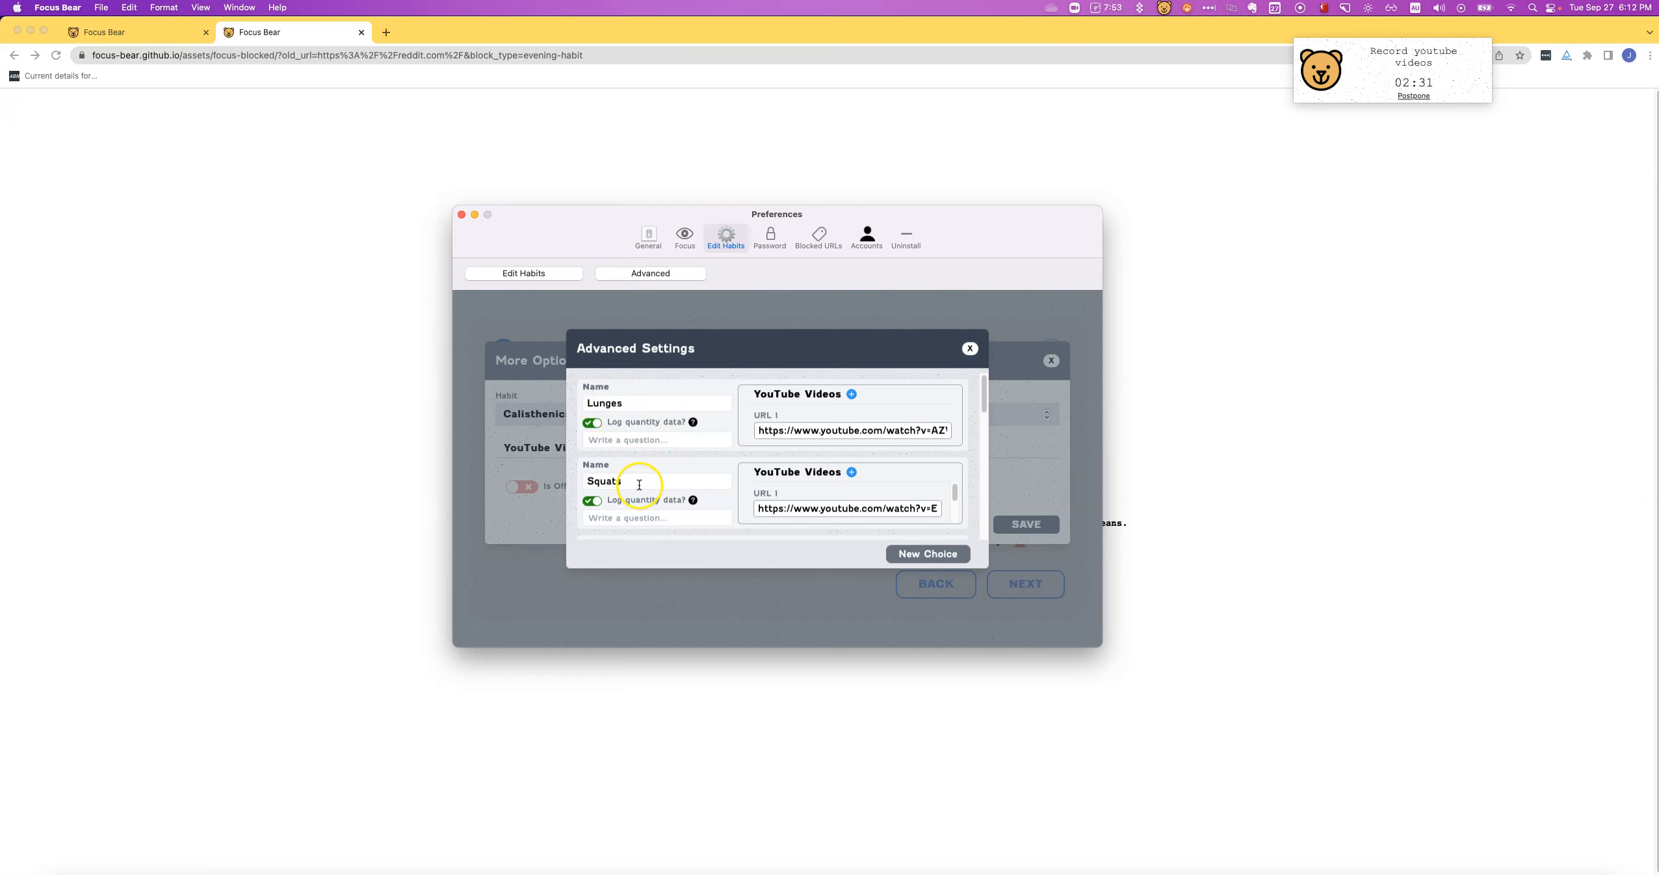
pyautogui.scroll(-5, 628, 468)
pyautogui.scroll(-5, 641, 484)
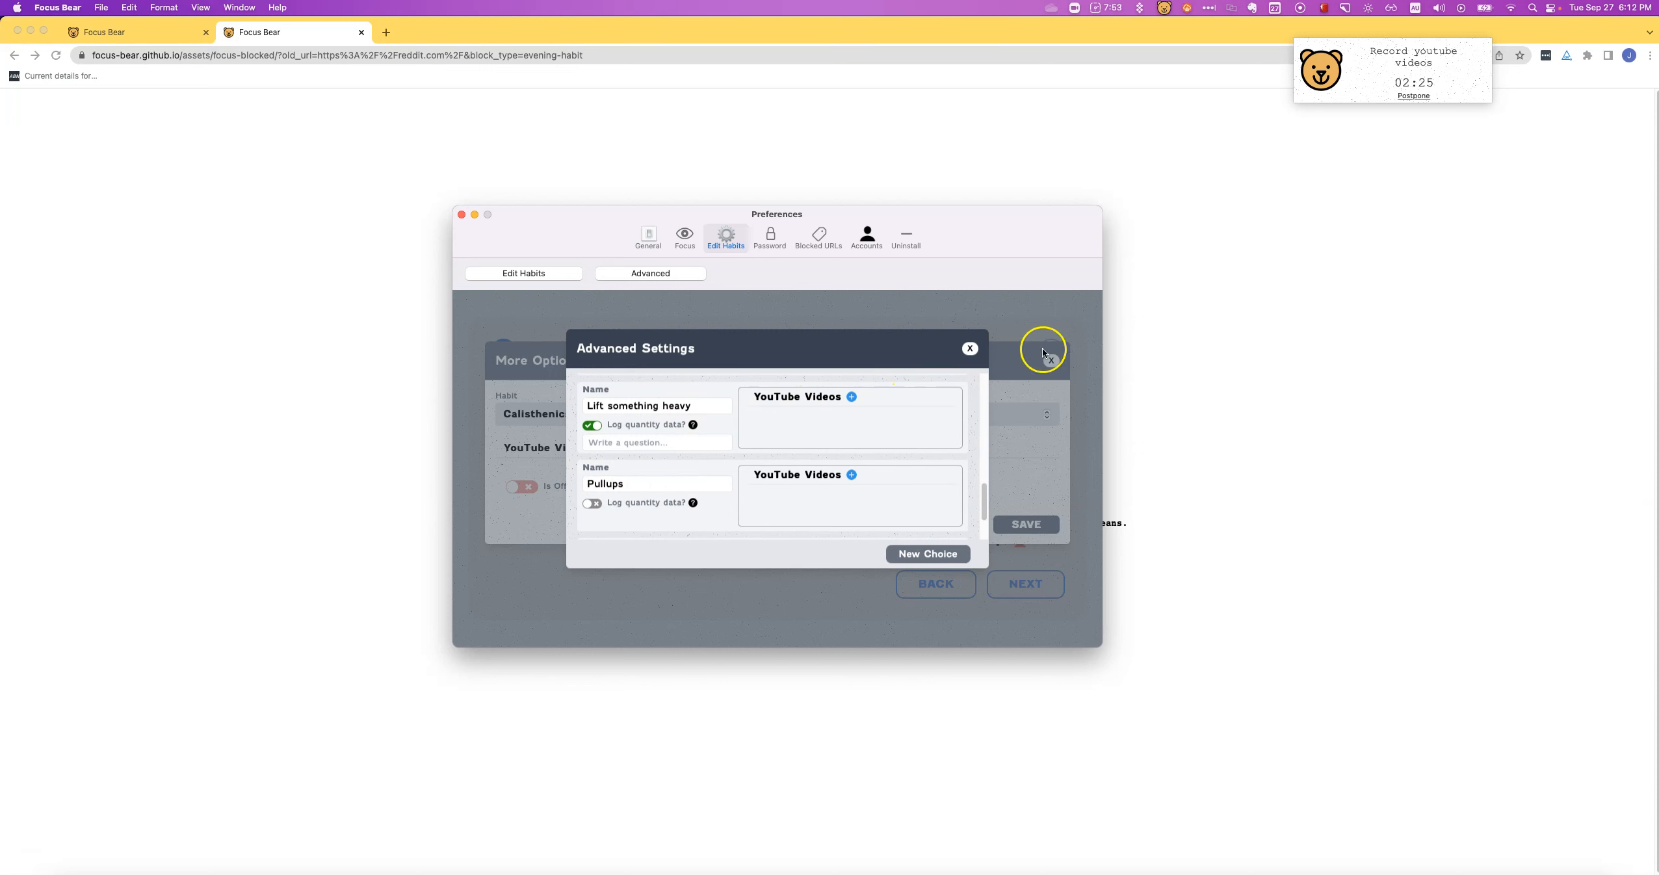
pyautogui.click(970, 350)
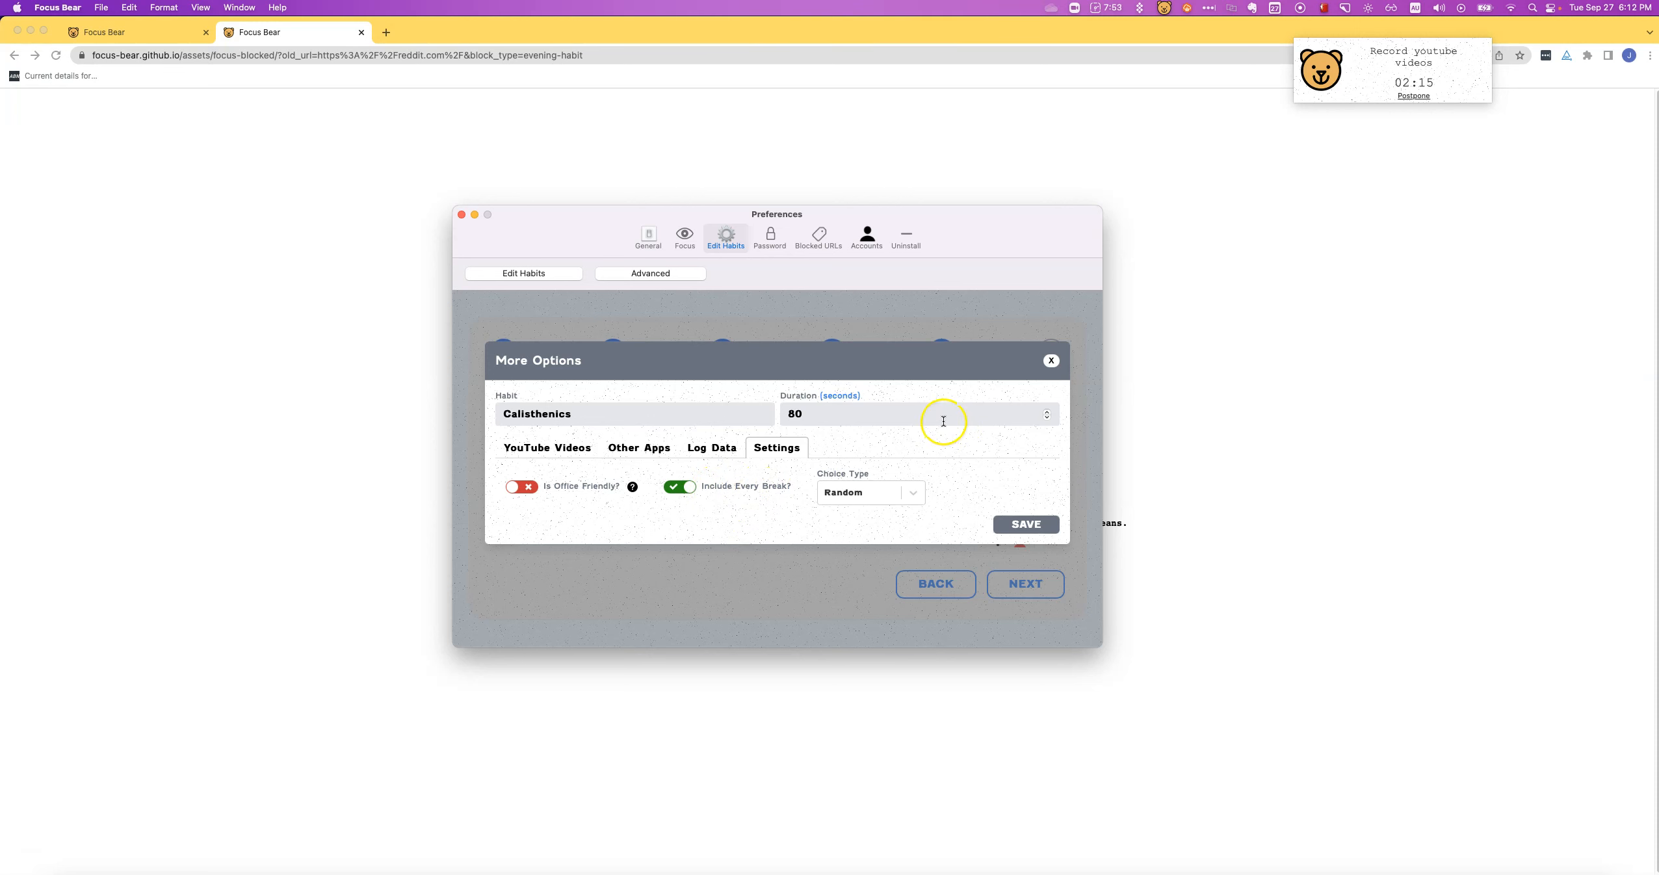
pyautogui.click(1051, 360)
# Find the "Chores" break activity, review its office-friendly, every-break and choice type settings, and close them without saving
pyautogui.scroll(-1, 872, 526)
pyautogui.scroll(-5, 872, 527)
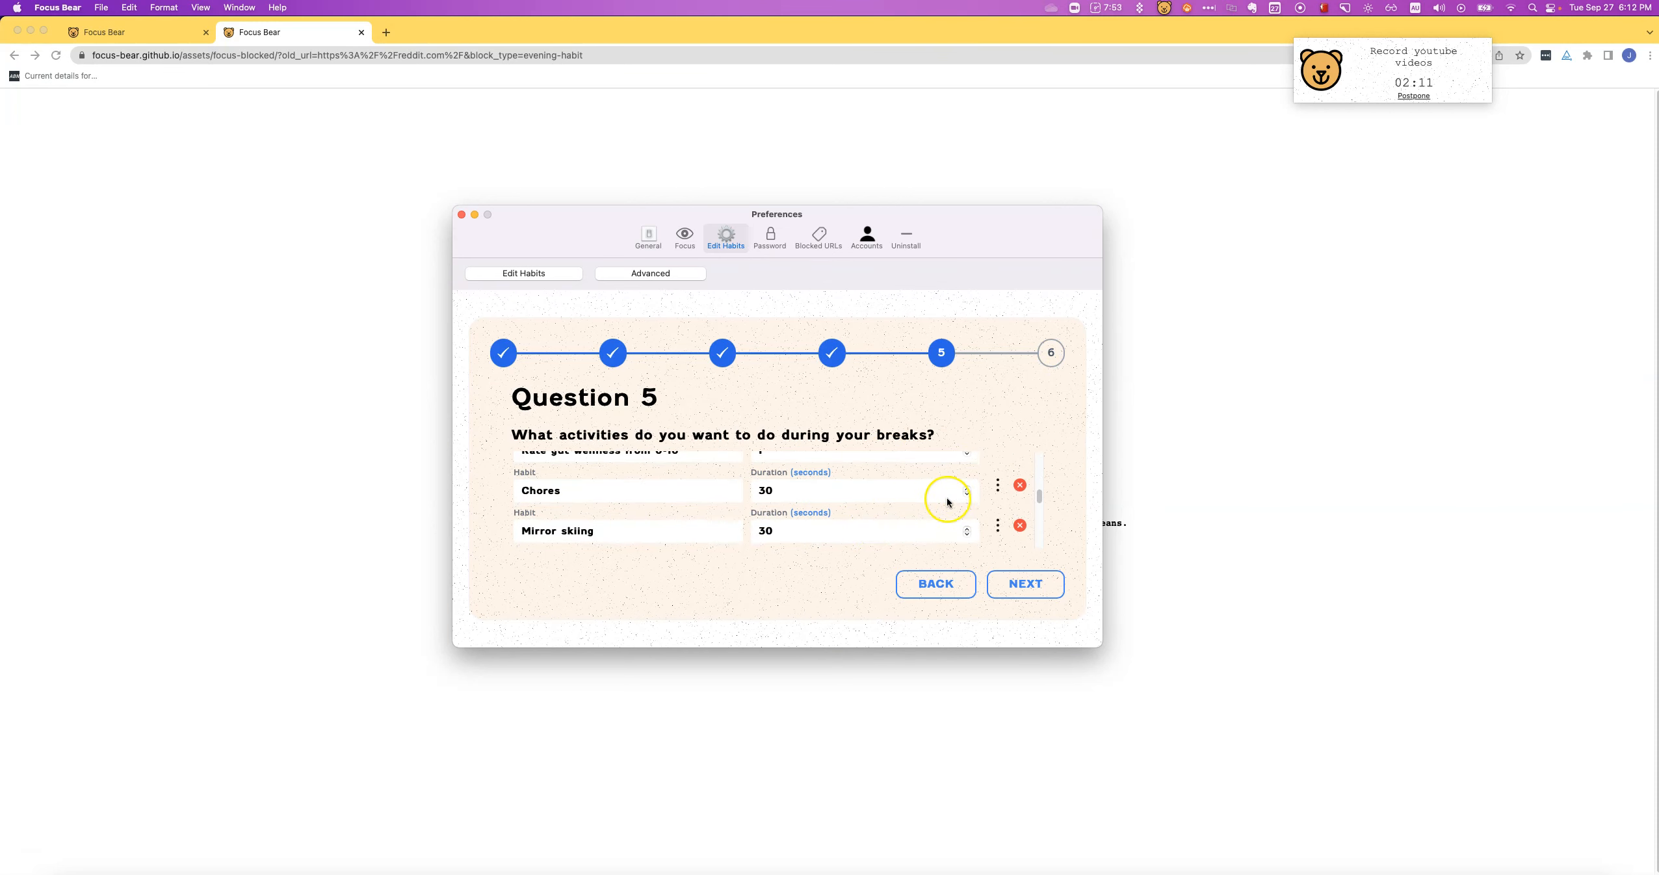
pyautogui.click(998, 486)
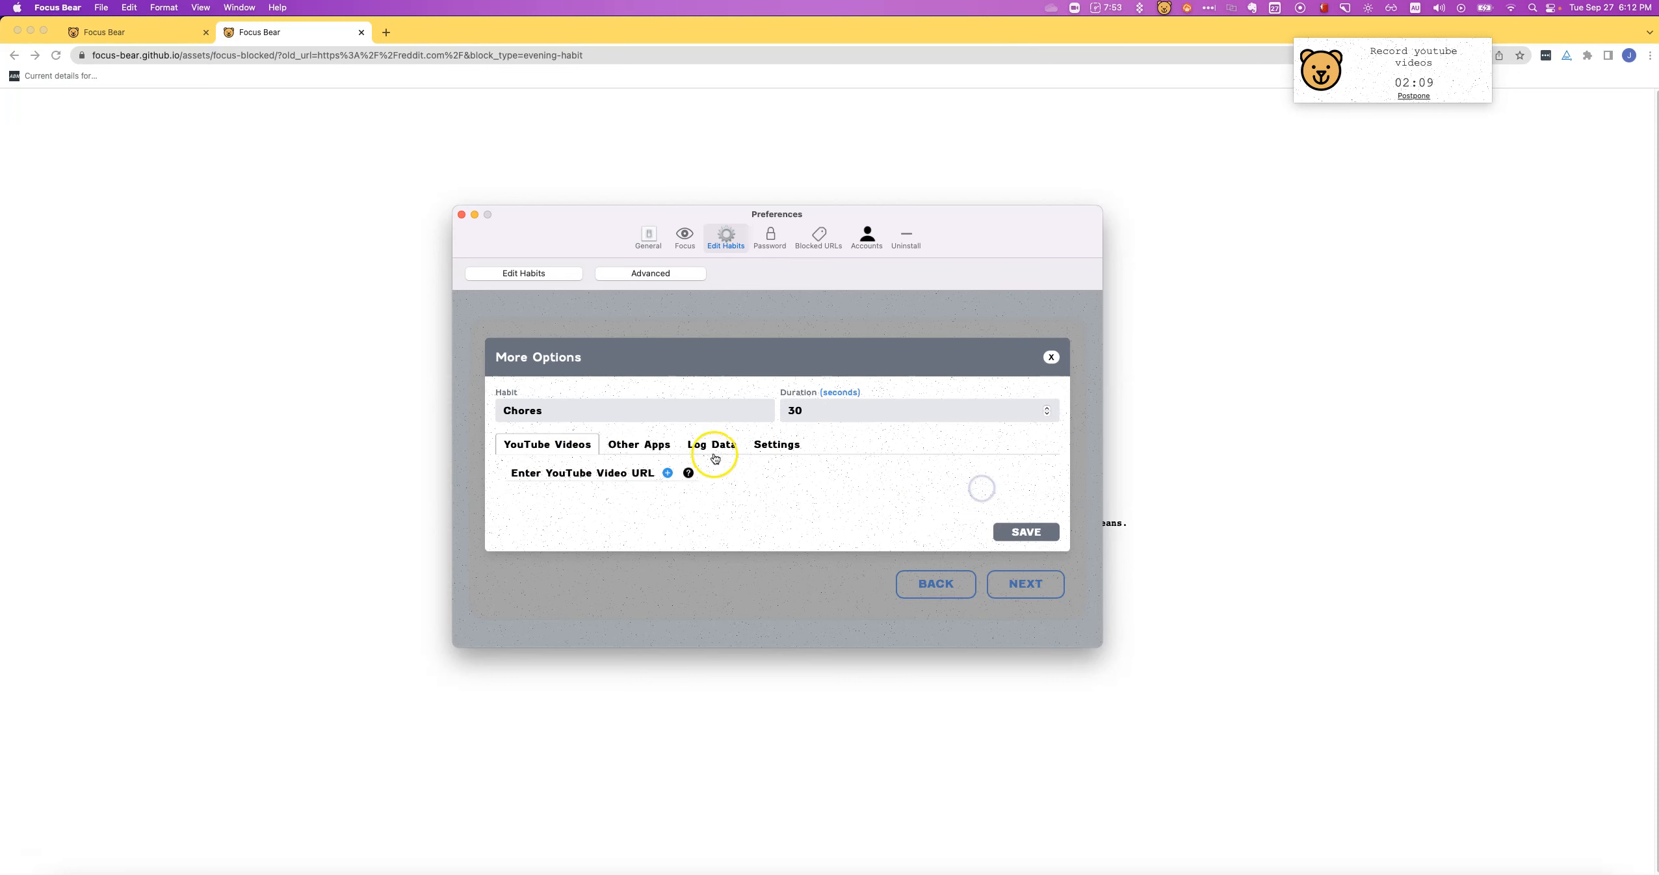
pyautogui.click(783, 450)
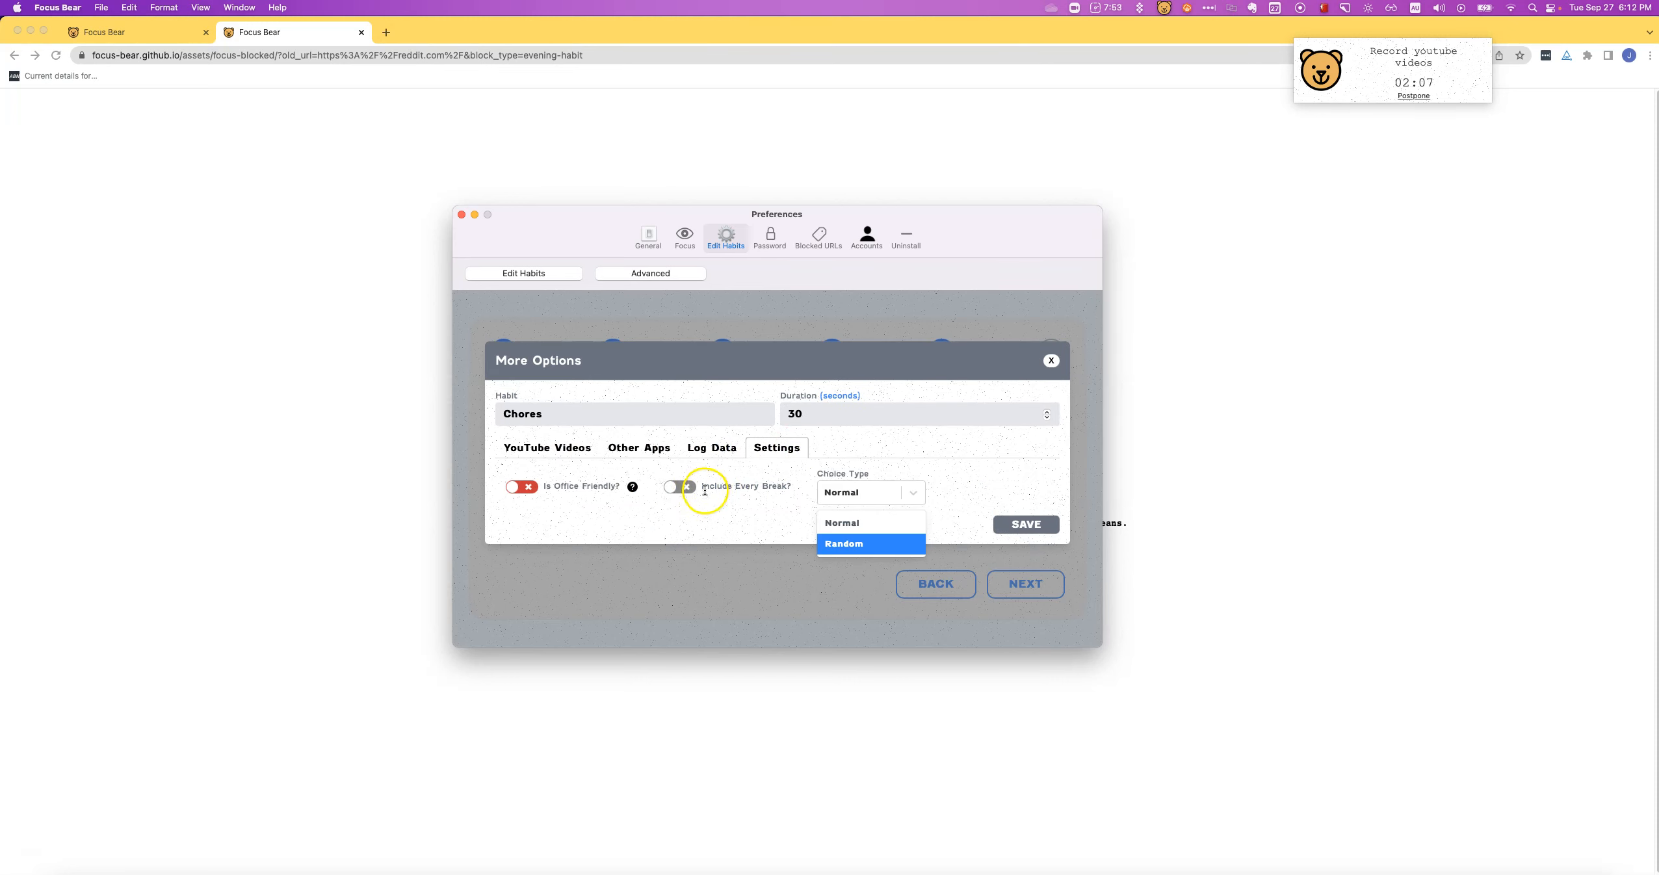
pyautogui.click(1051, 360)
# Review the Include Every Break setting of the "Rate Mood 0-10" break activity, and close its options without saving
pyautogui.scroll(2, 845, 513)
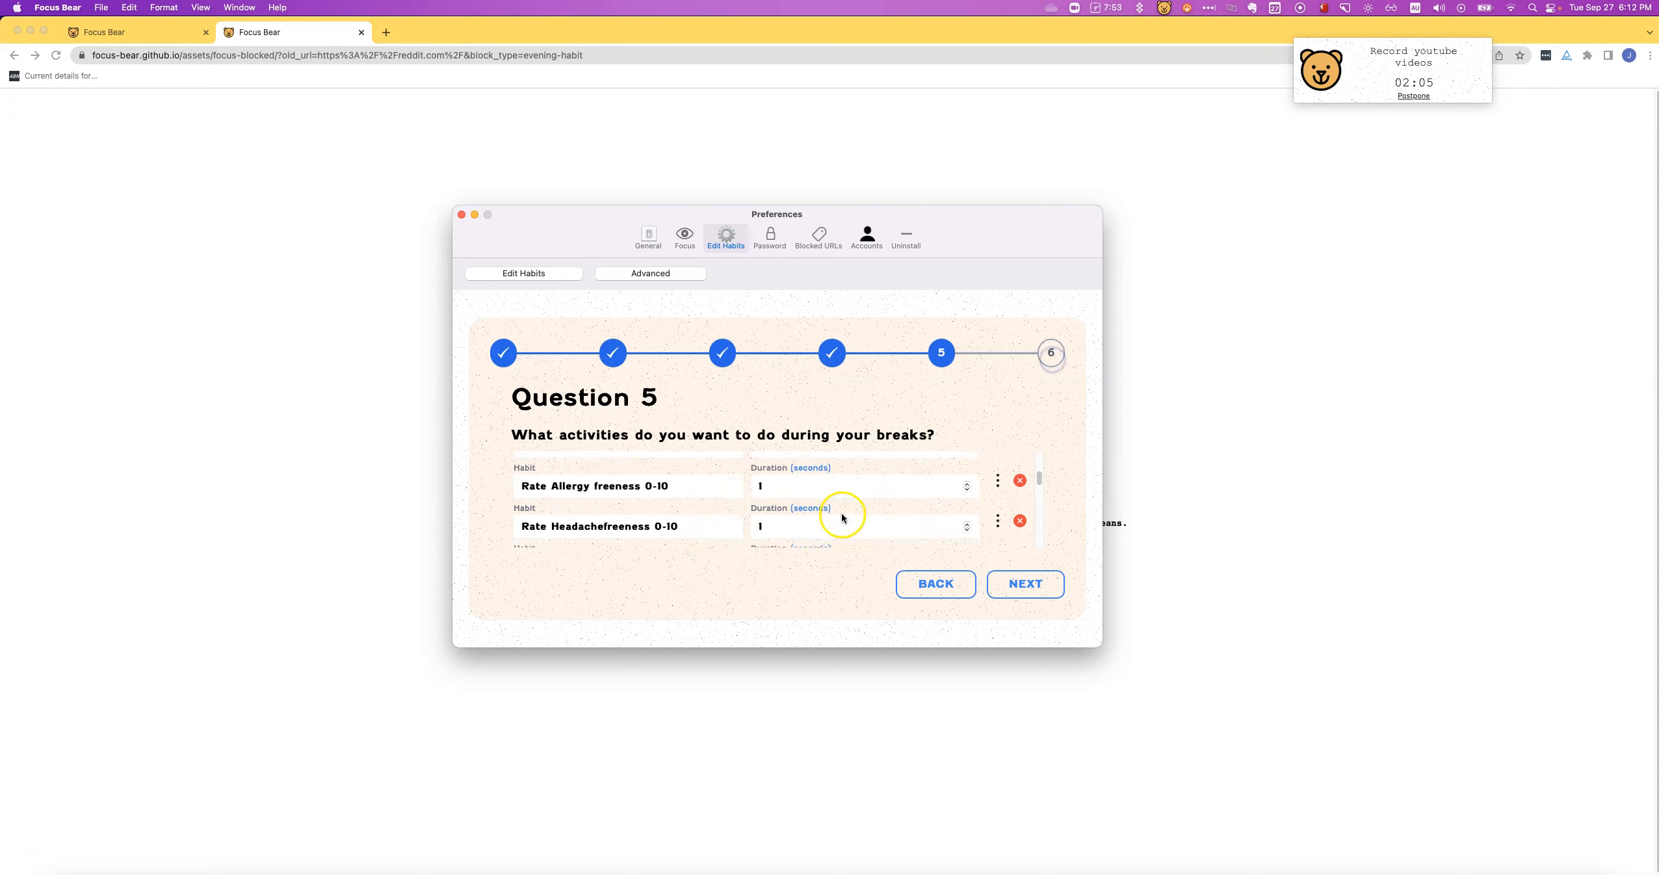
pyautogui.scroll(3, 842, 517)
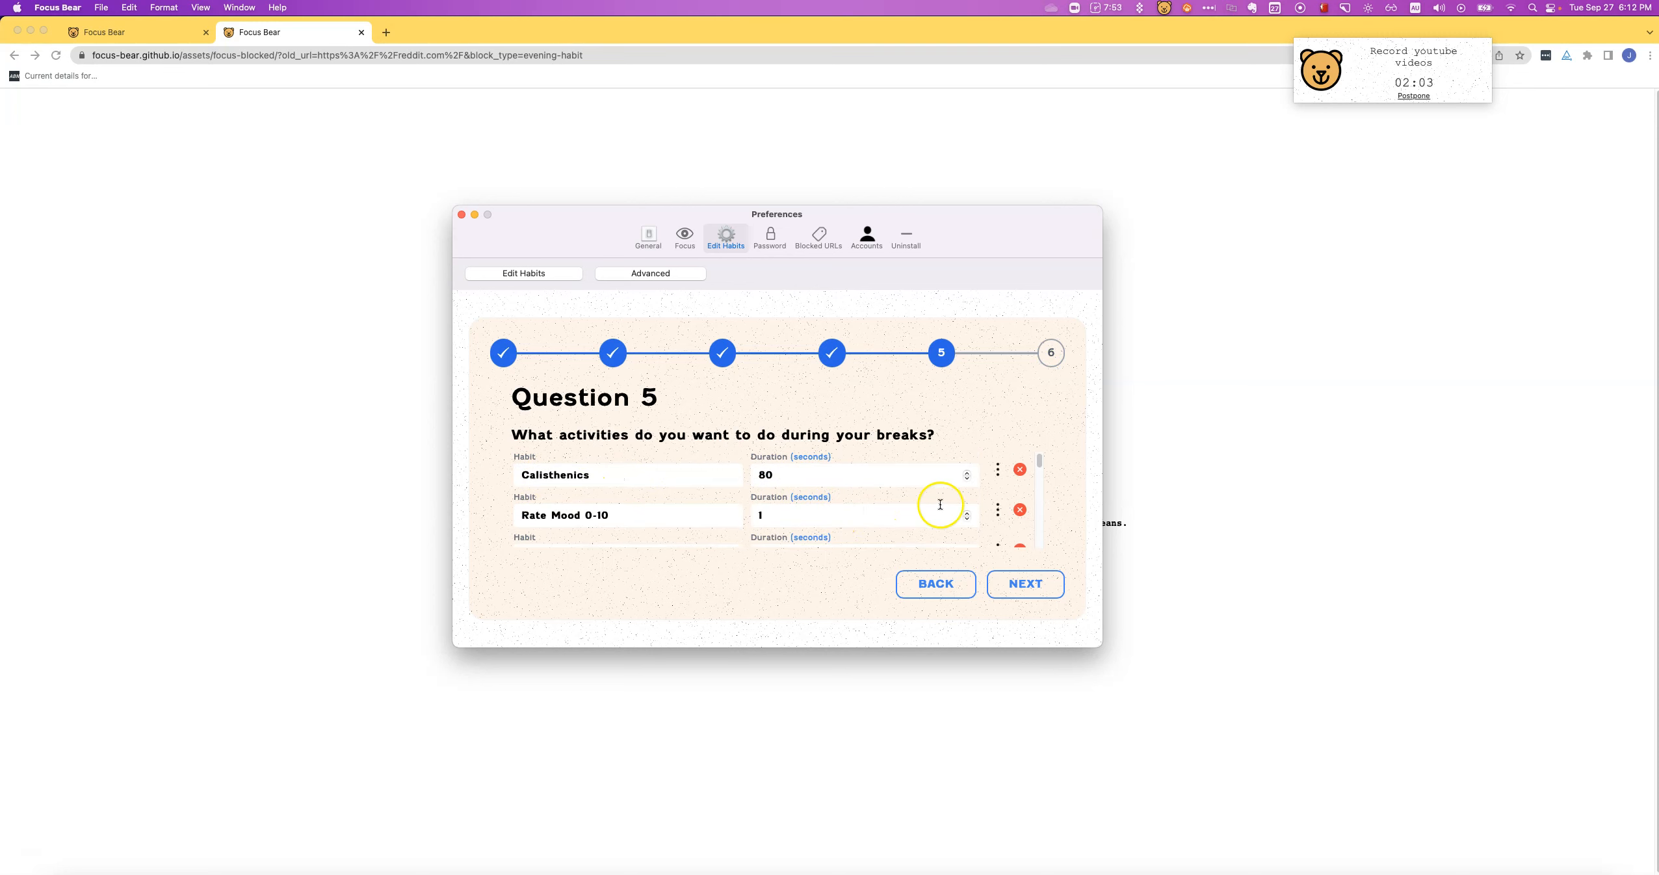
pyautogui.click(998, 510)
pyautogui.click(780, 448)
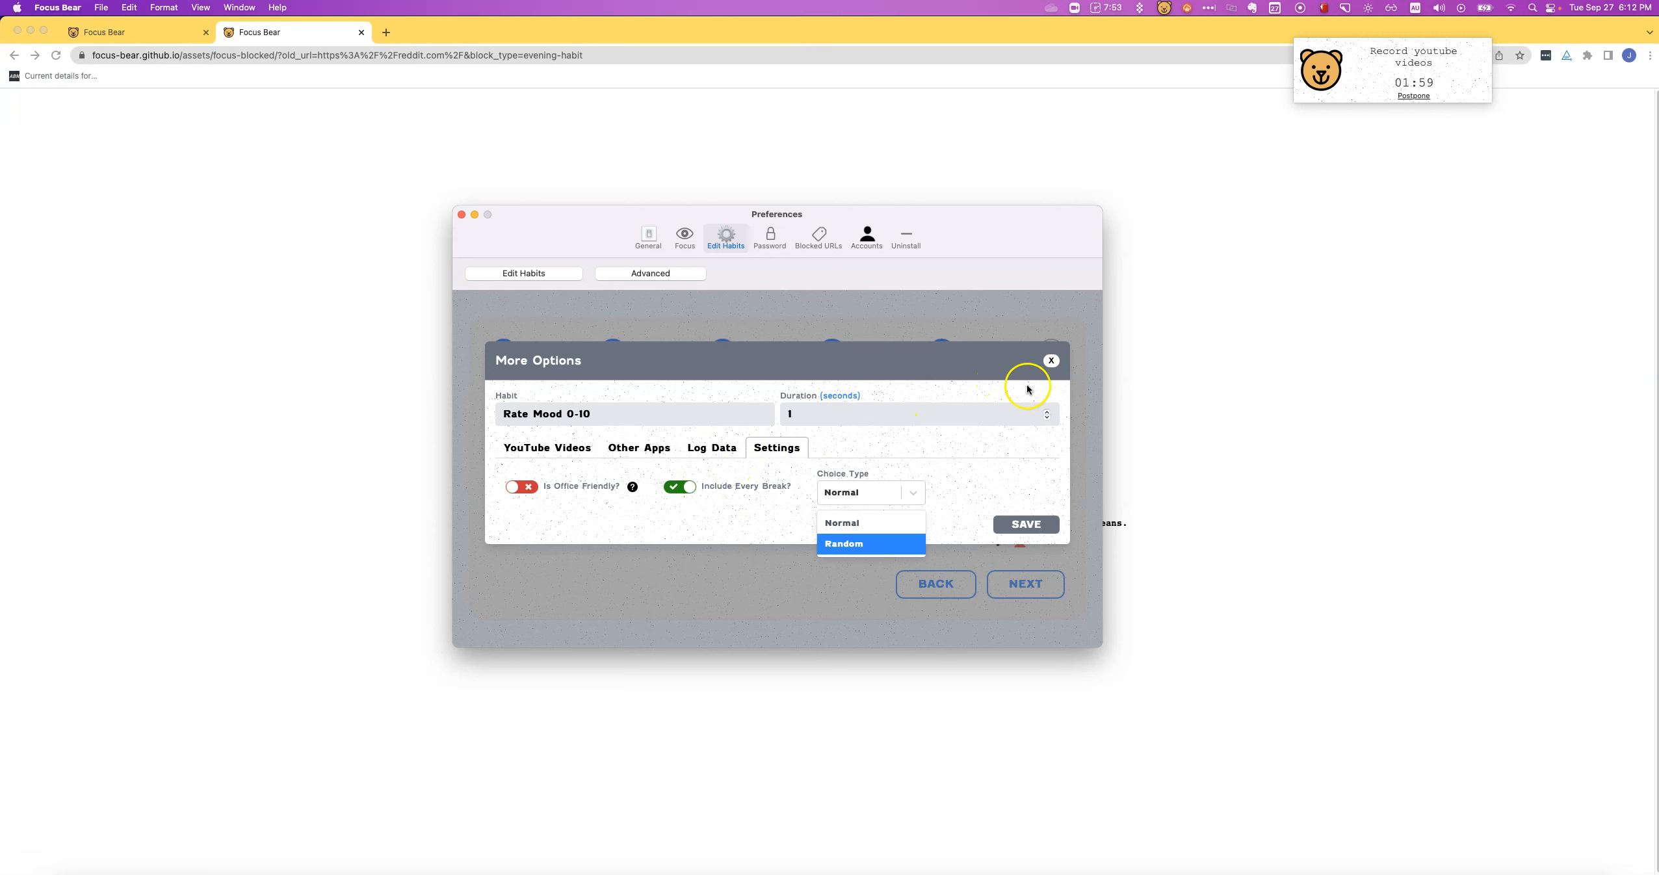
pyautogui.click(1051, 361)
# Examine the list of break activities, from the rating habits to "Chores", "Mirror skiing" and "Prayer"
pyautogui.scroll(-2, 900, 514)
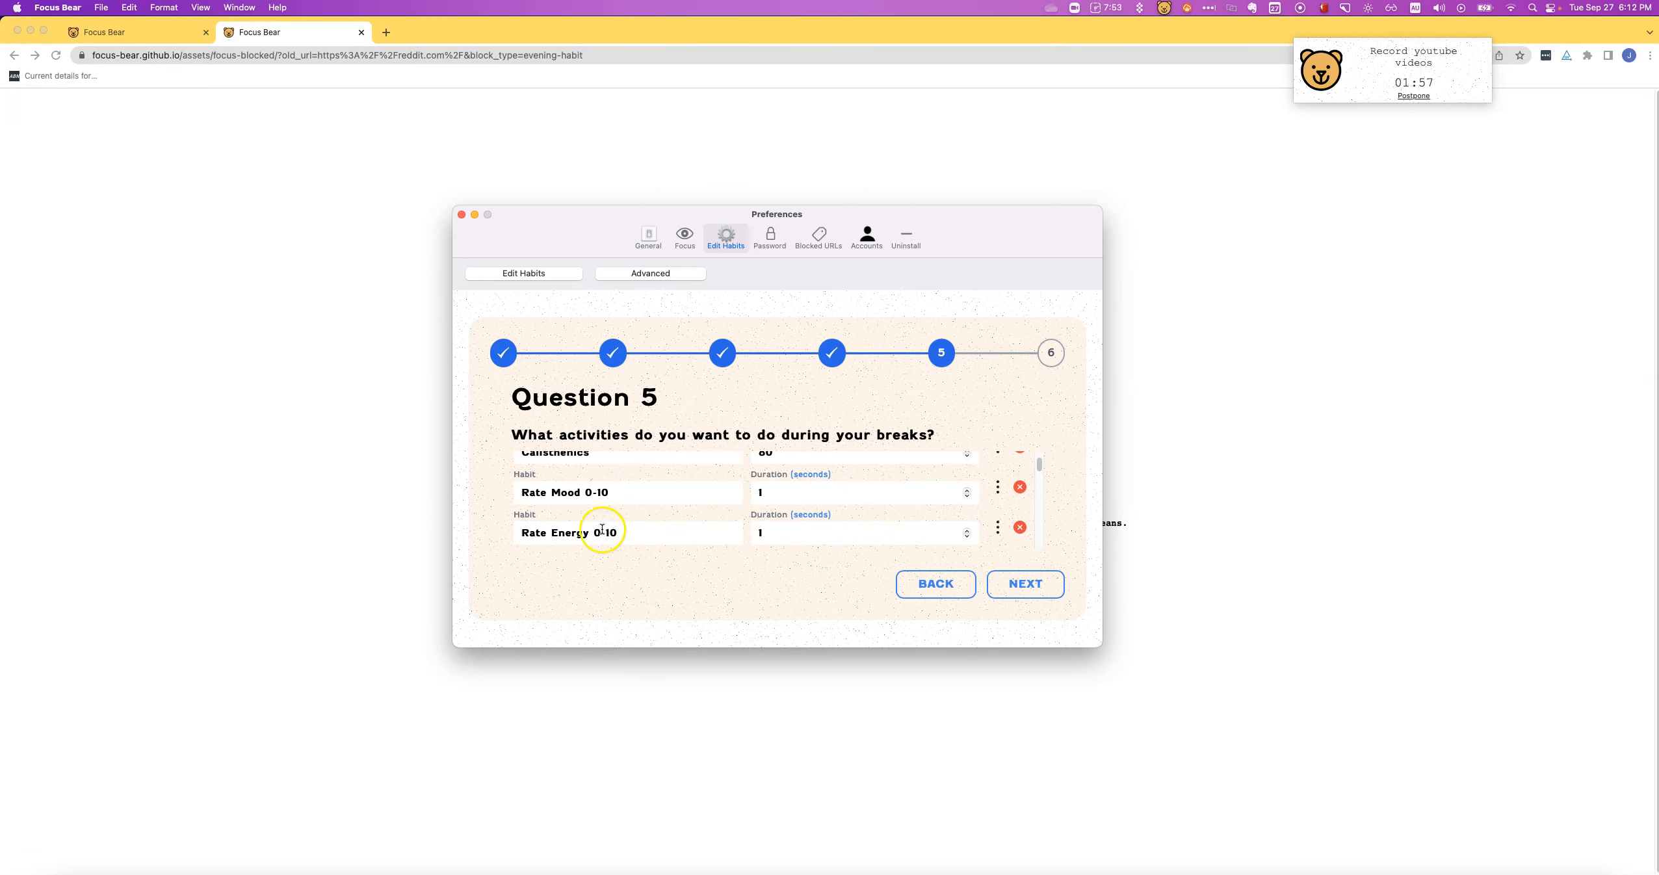
pyautogui.scroll(-1, 671, 526)
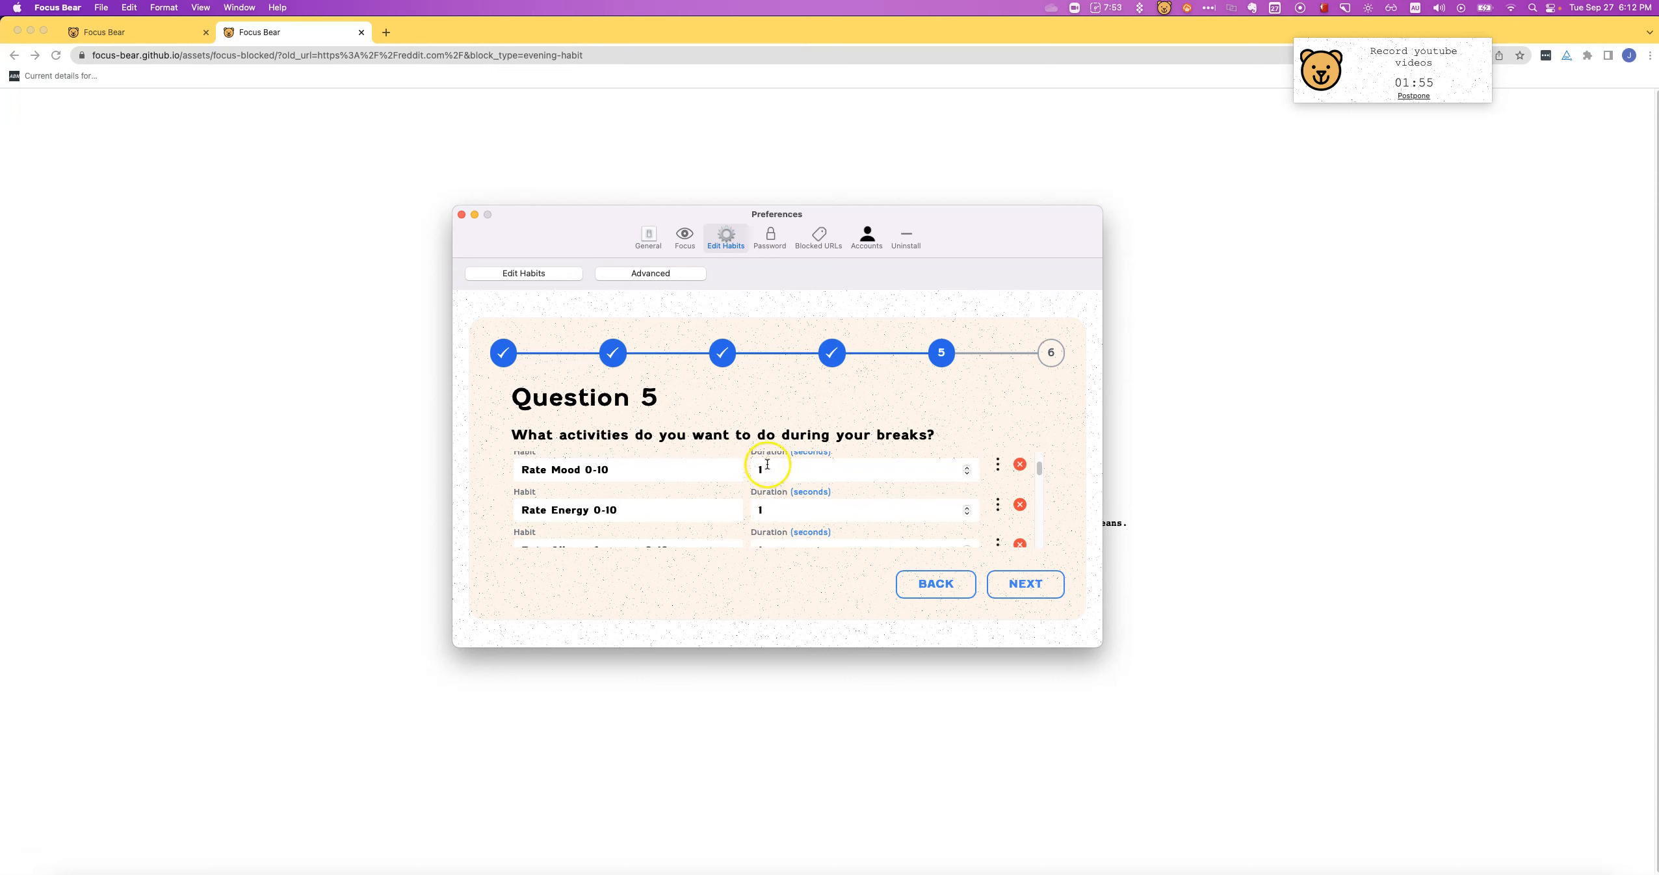
pyautogui.scroll(-1, 770, 506)
pyautogui.scroll(-5, 780, 521)
pyautogui.scroll(1, 761, 502)
pyautogui.scroll(-1, 739, 516)
pyautogui.scroll(-1, 817, 501)
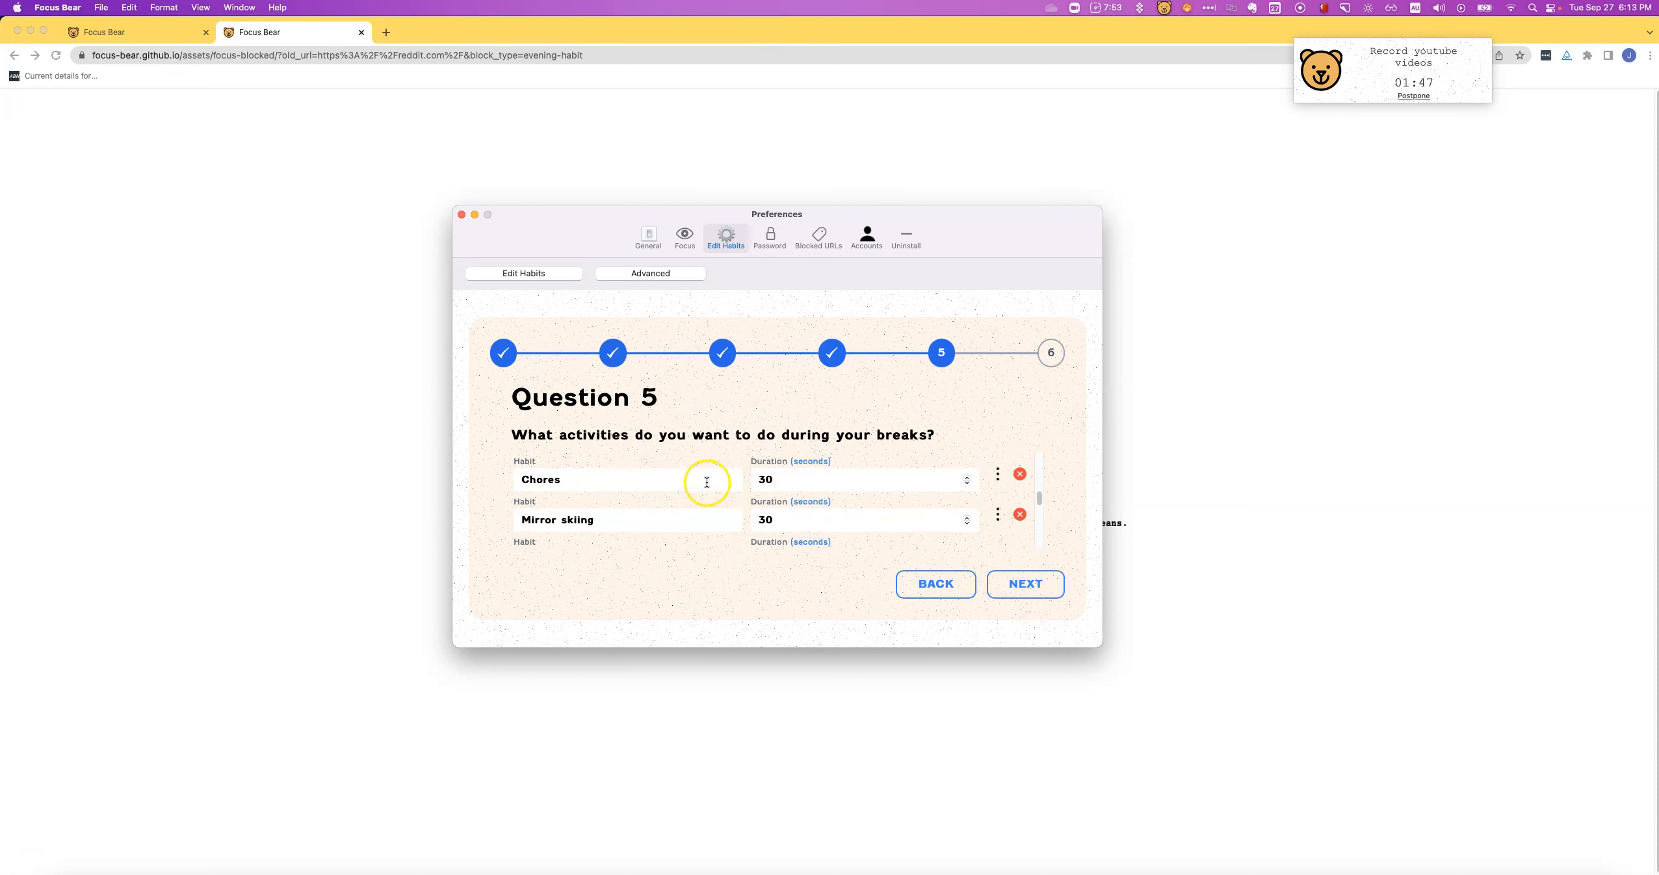
pyautogui.scroll(-3, 602, 501)
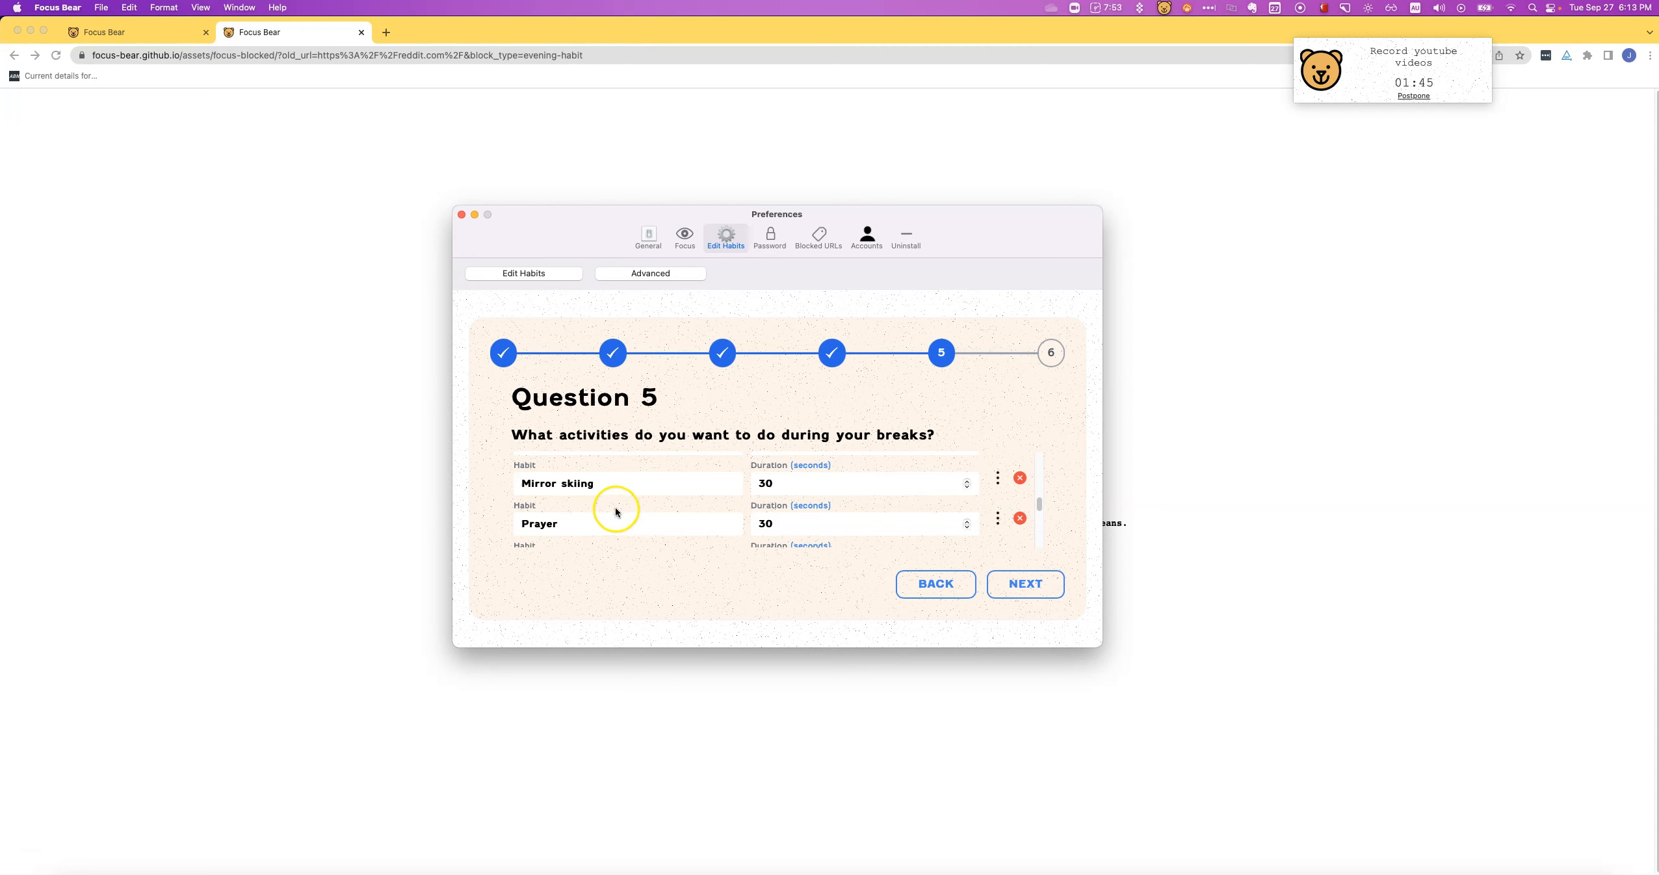
# Examine the remaining break activities, from "Prayer" and "Deep Breathing" through "Update time log" and "Drink water" to "Stand up and stretch"
pyautogui.scroll(-2, 606, 502)
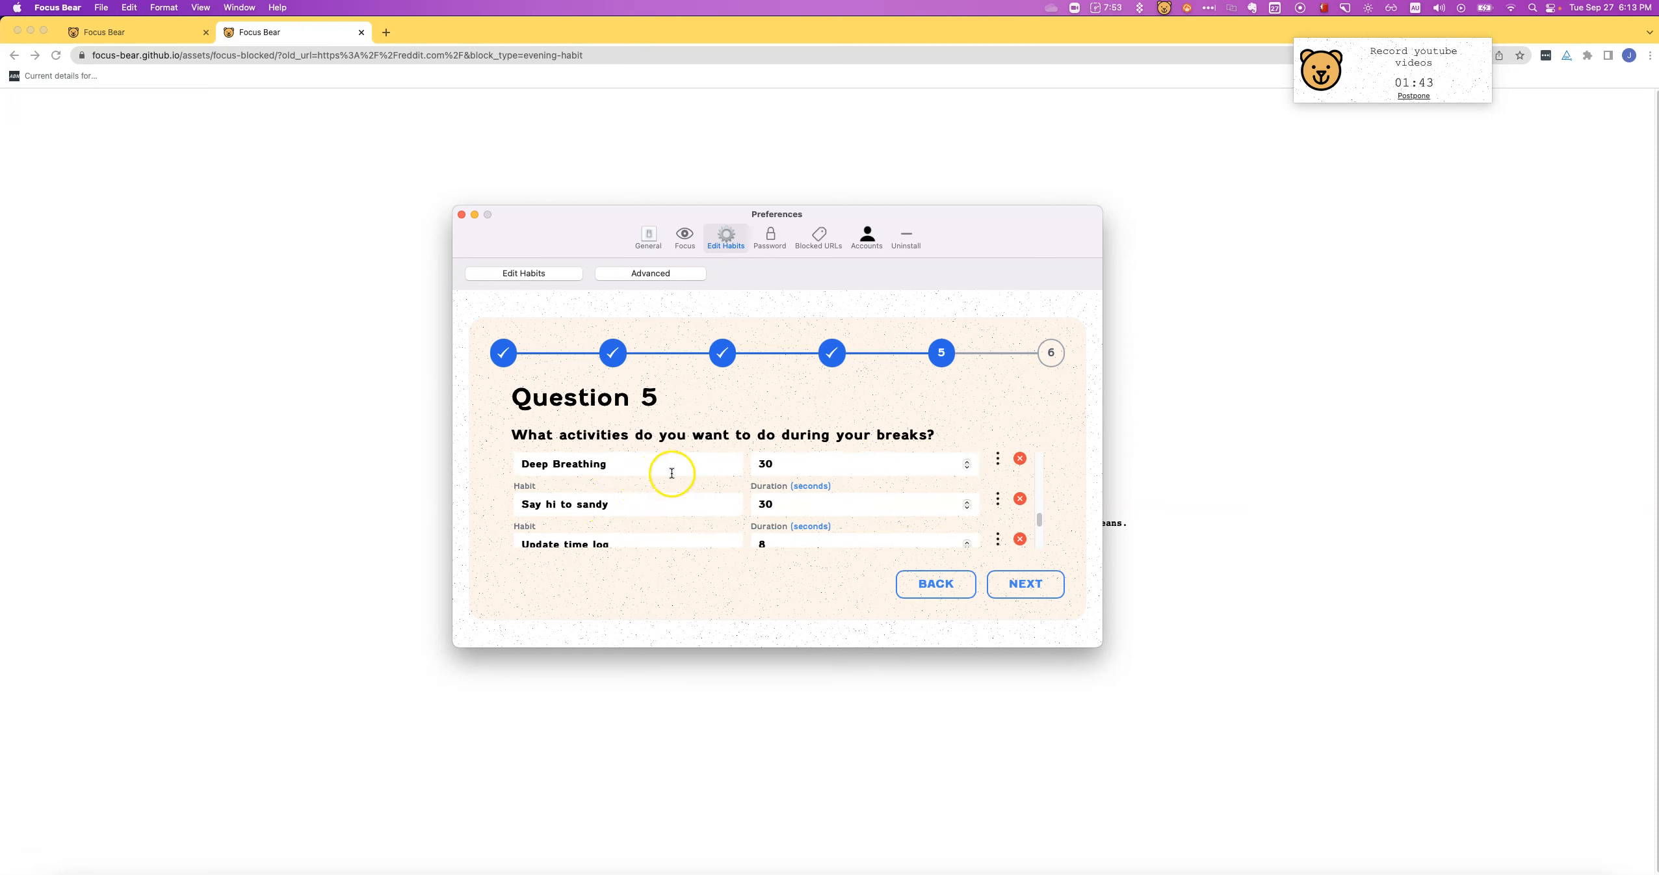
pyautogui.scroll(-1, 657, 502)
pyautogui.scroll(-3, 692, 511)
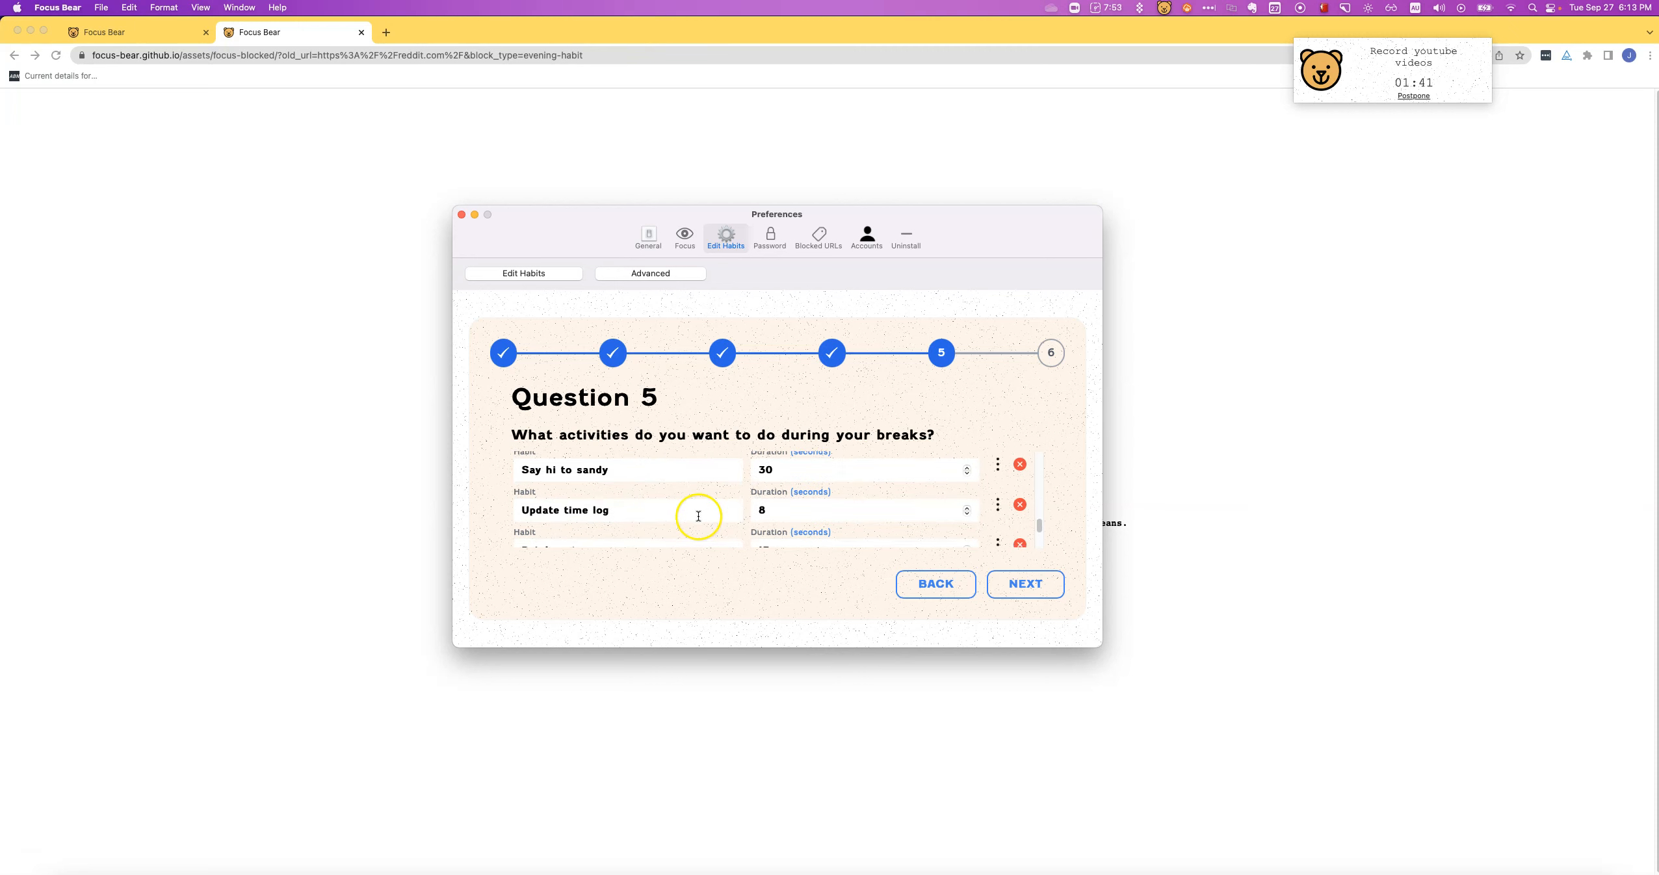
pyautogui.scroll(2, 696, 514)
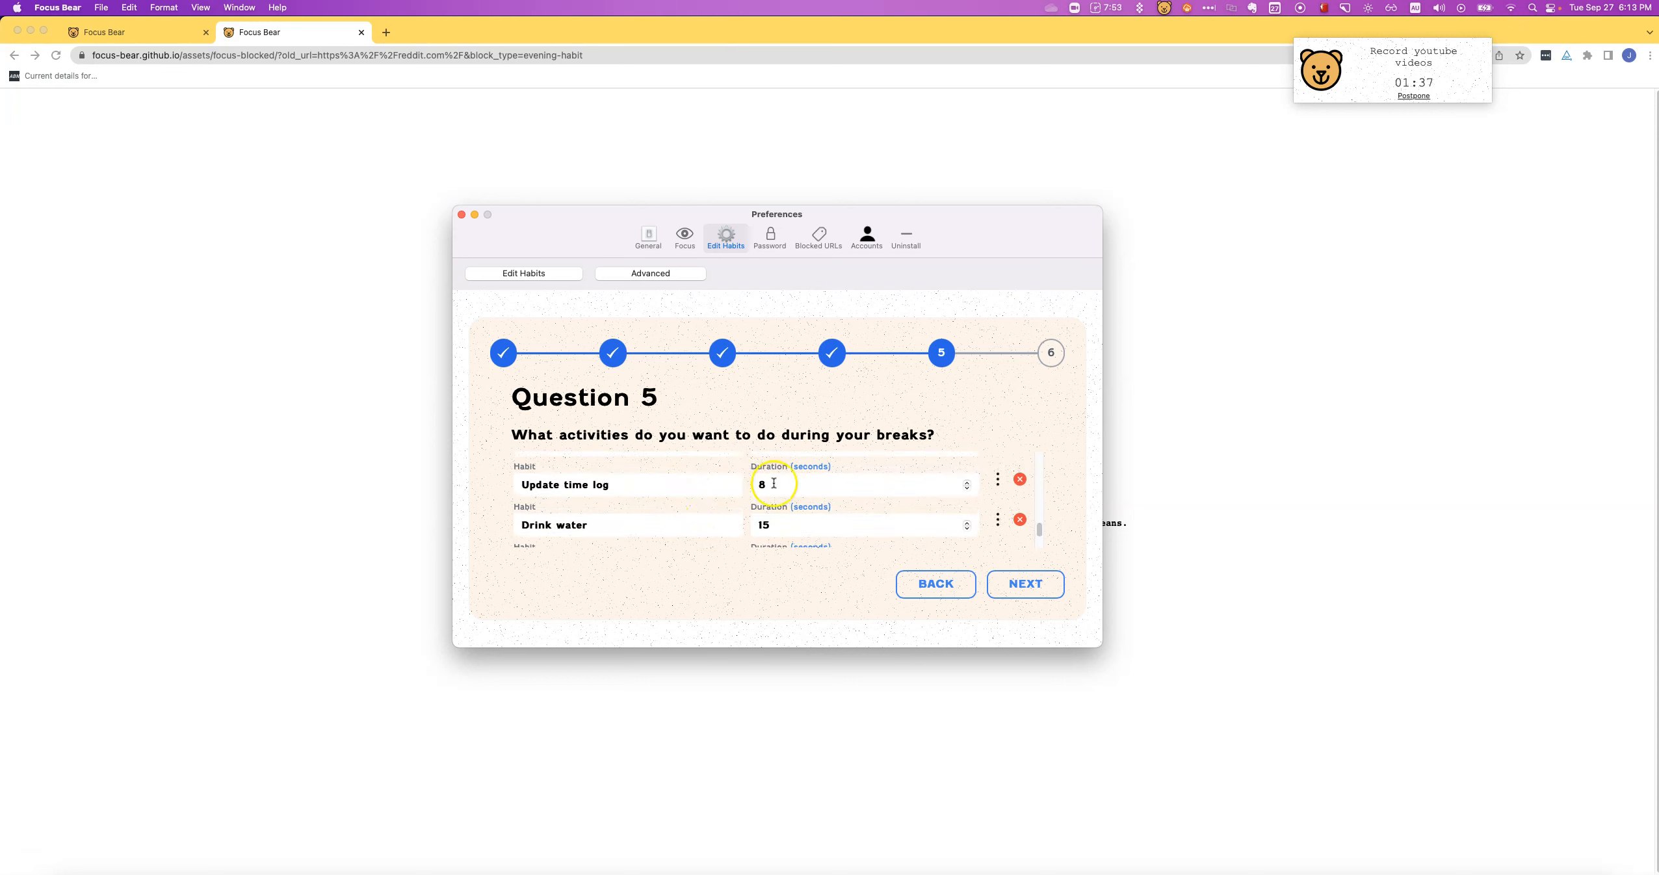
pyautogui.scroll(-1, 875, 493)
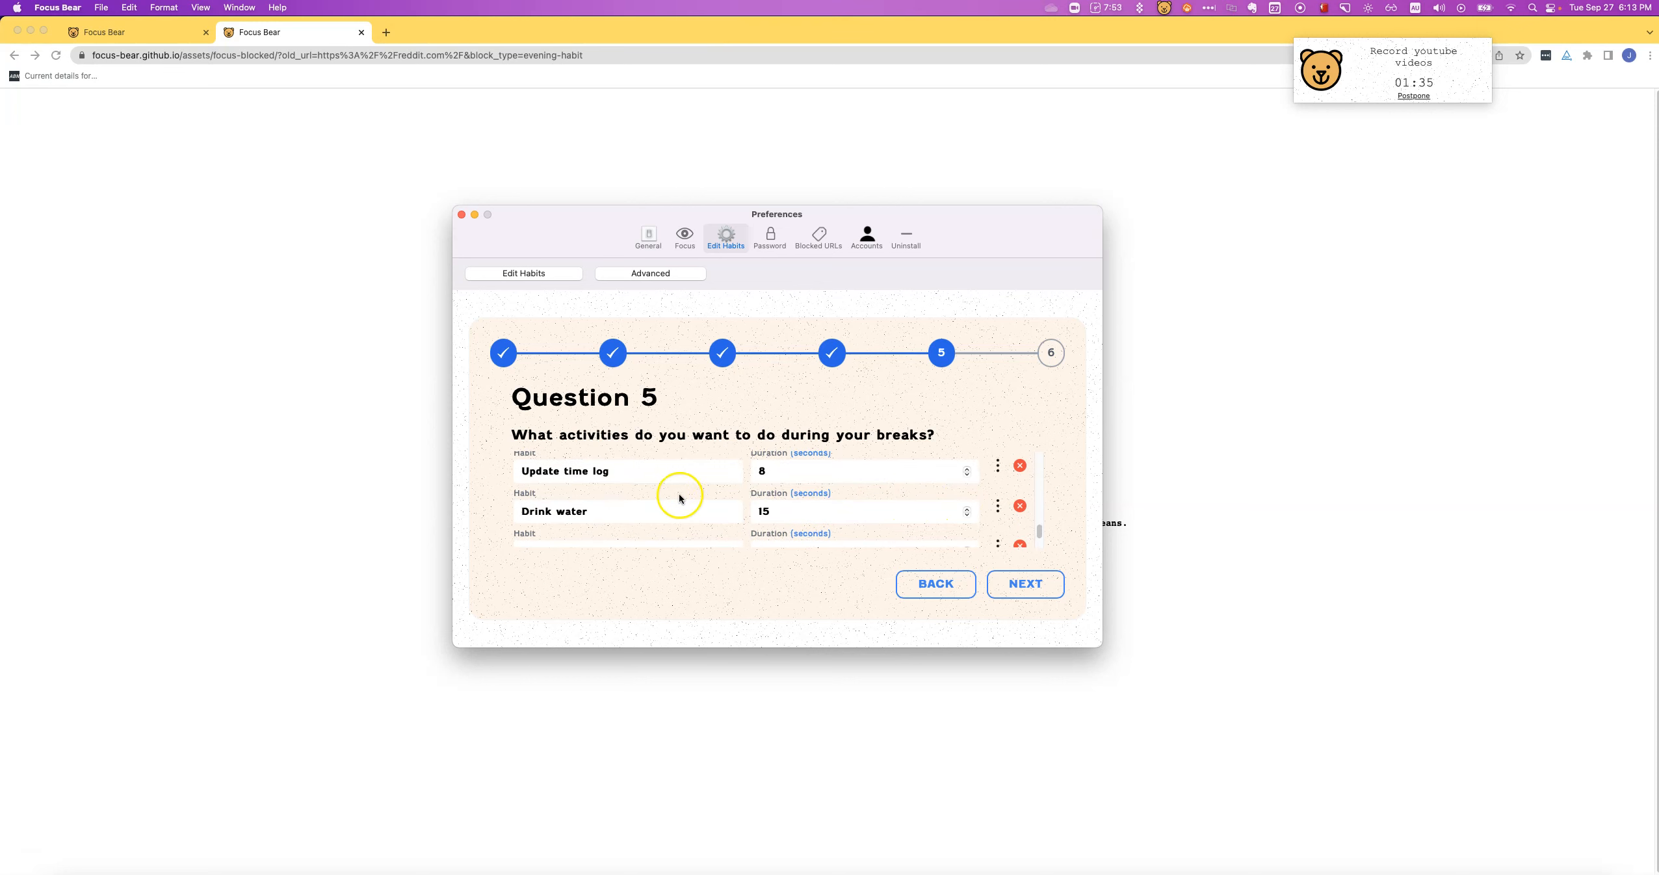
pyautogui.scroll(-2, 872, 512)
pyautogui.scroll(2, 872, 512)
pyautogui.scroll(-1, 652, 478)
pyautogui.scroll(-2, 651, 478)
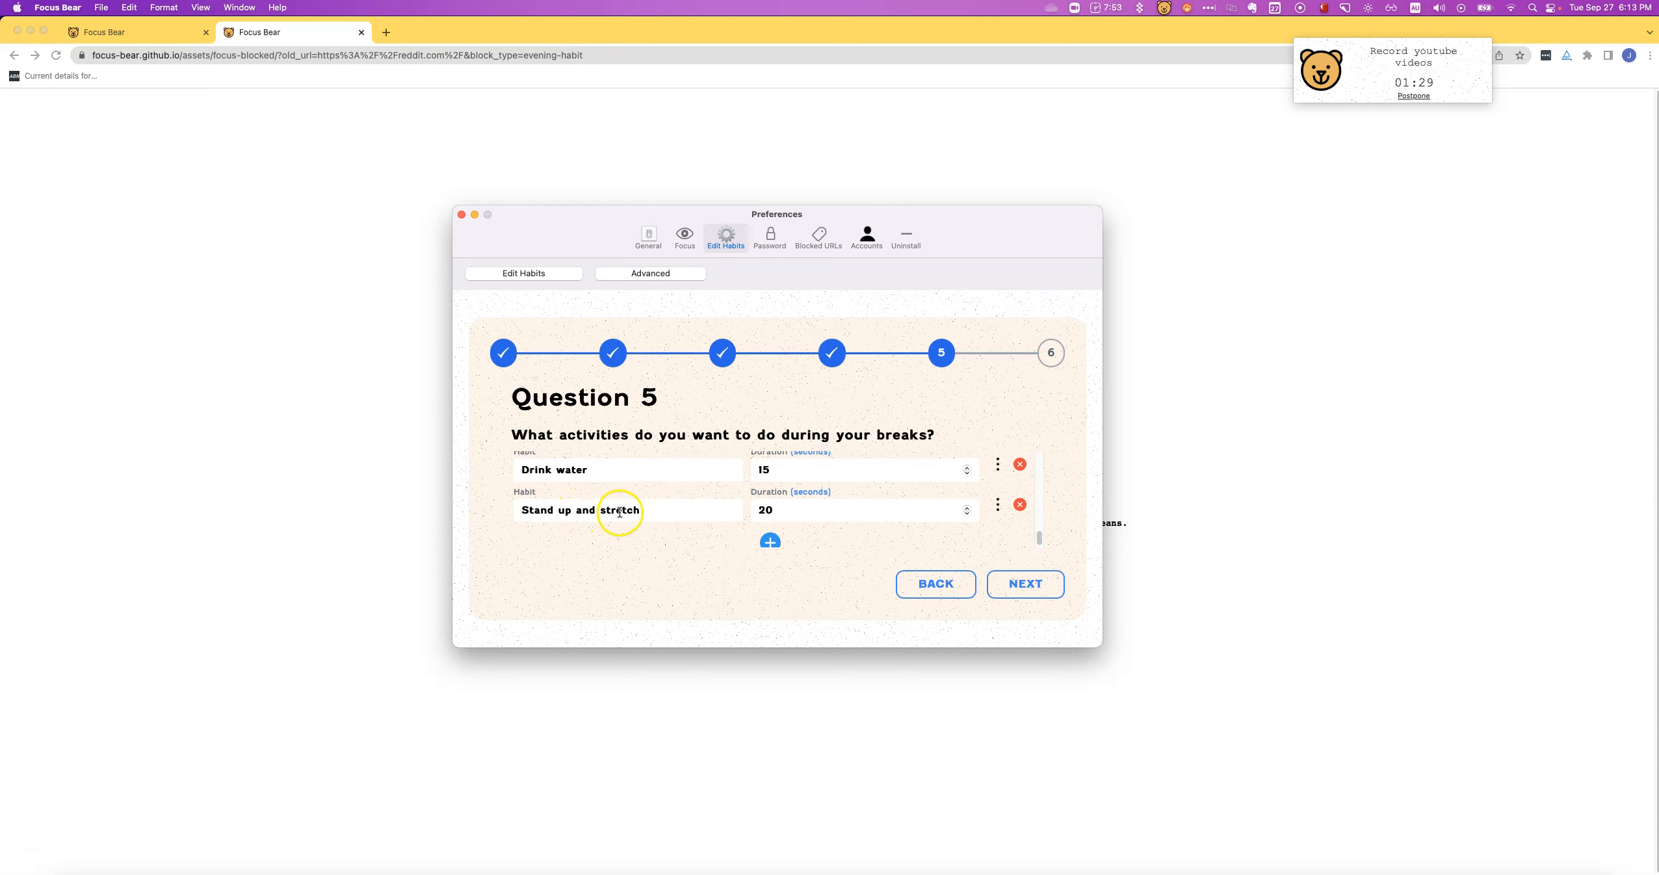
pyautogui.scroll(4, 619, 513)
pyautogui.scroll(-3, 623, 509)
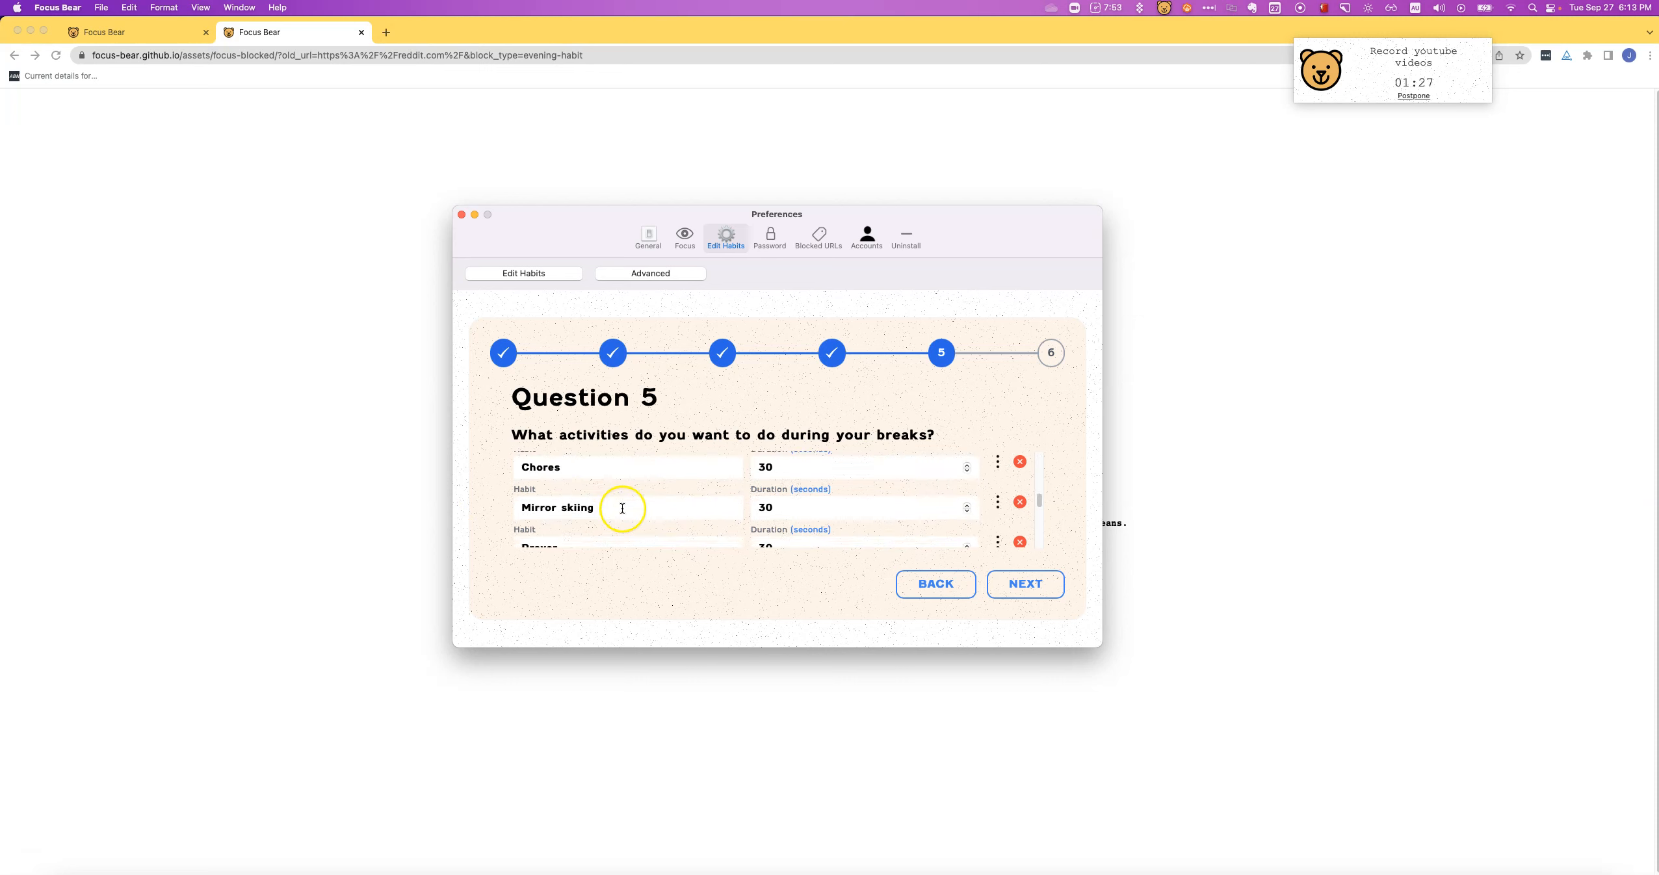
# Review the full list of break activities again, from "Calisthenics" at its start to "Stand up and stretch" at its end
pyautogui.scroll(4, 622, 509)
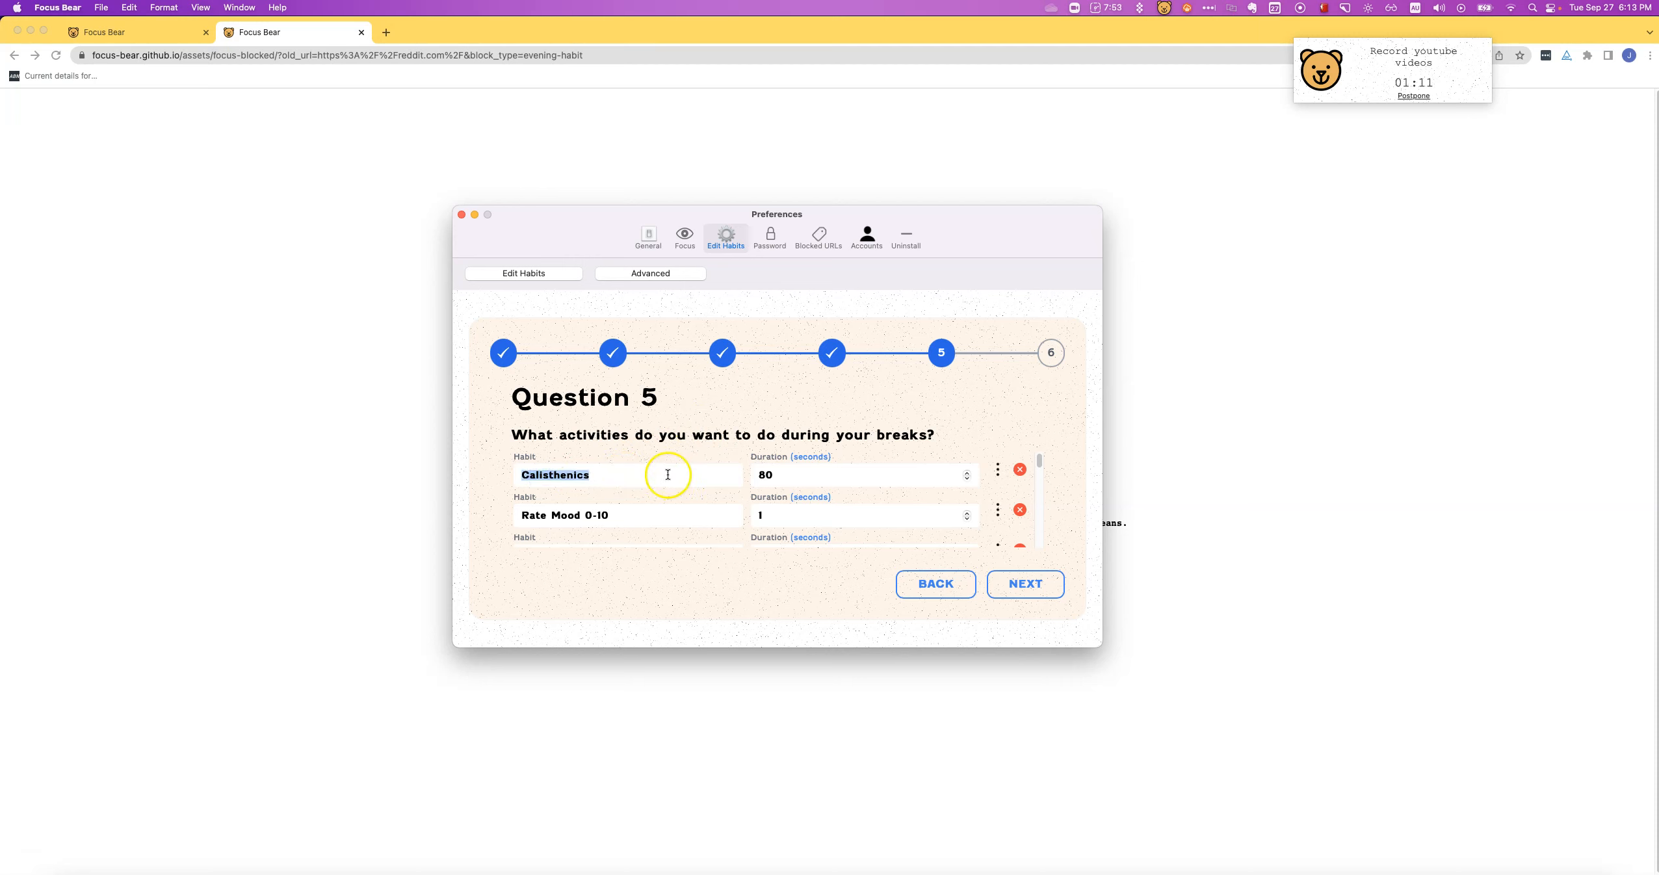
pyautogui.click(697, 438)
pyautogui.scroll(-2, 878, 474)
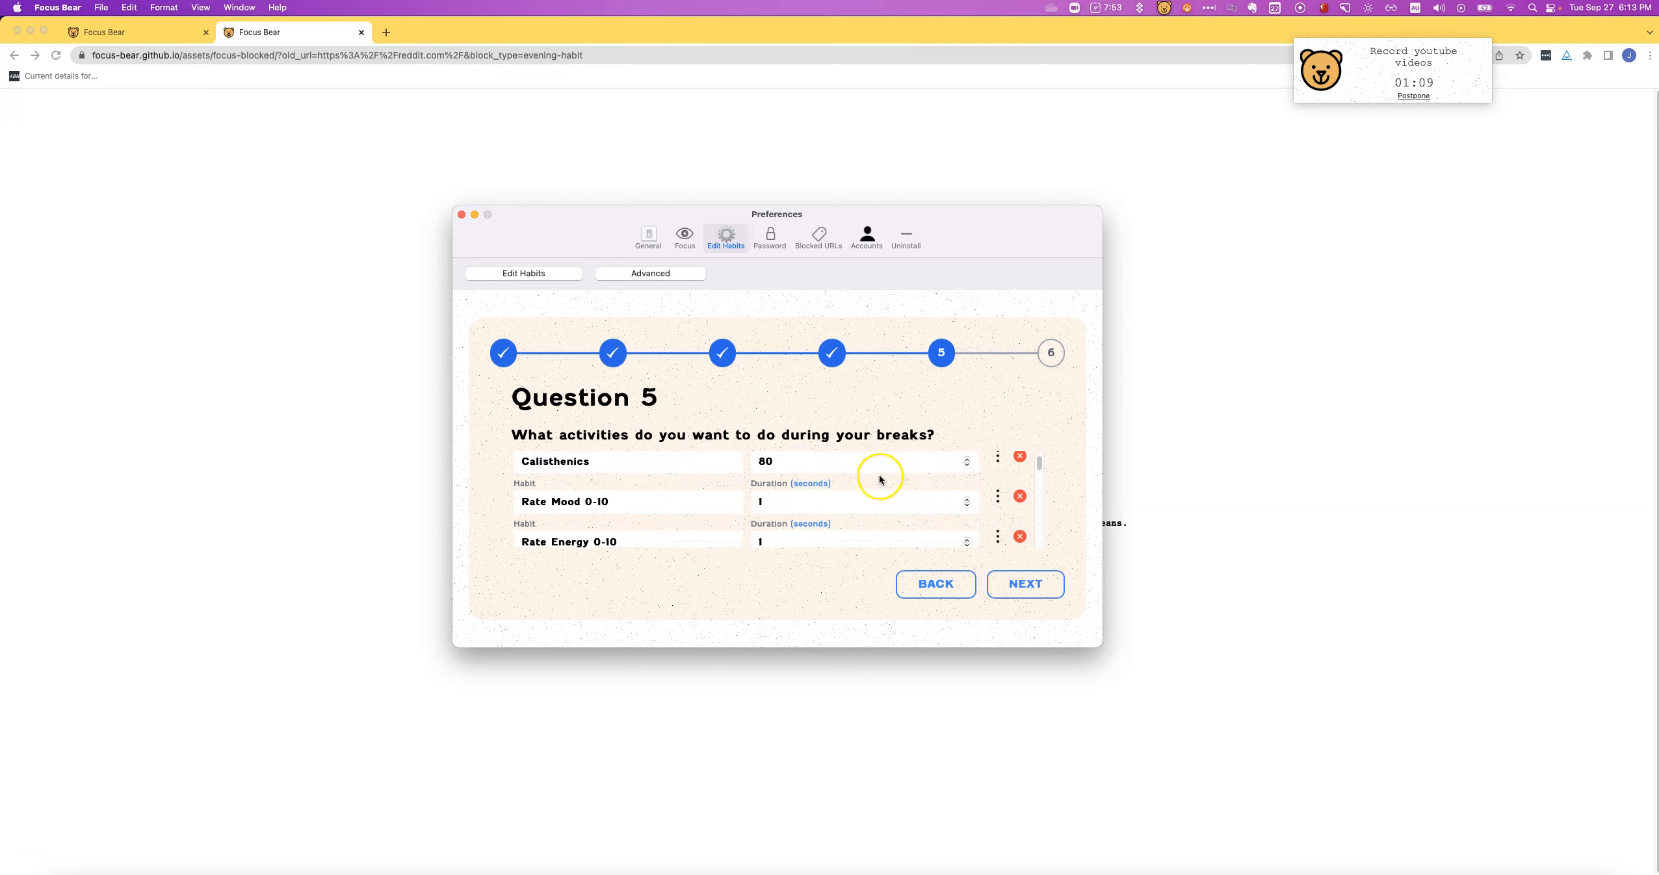
pyautogui.scroll(-2, 875, 488)
pyautogui.scroll(-5, 874, 489)
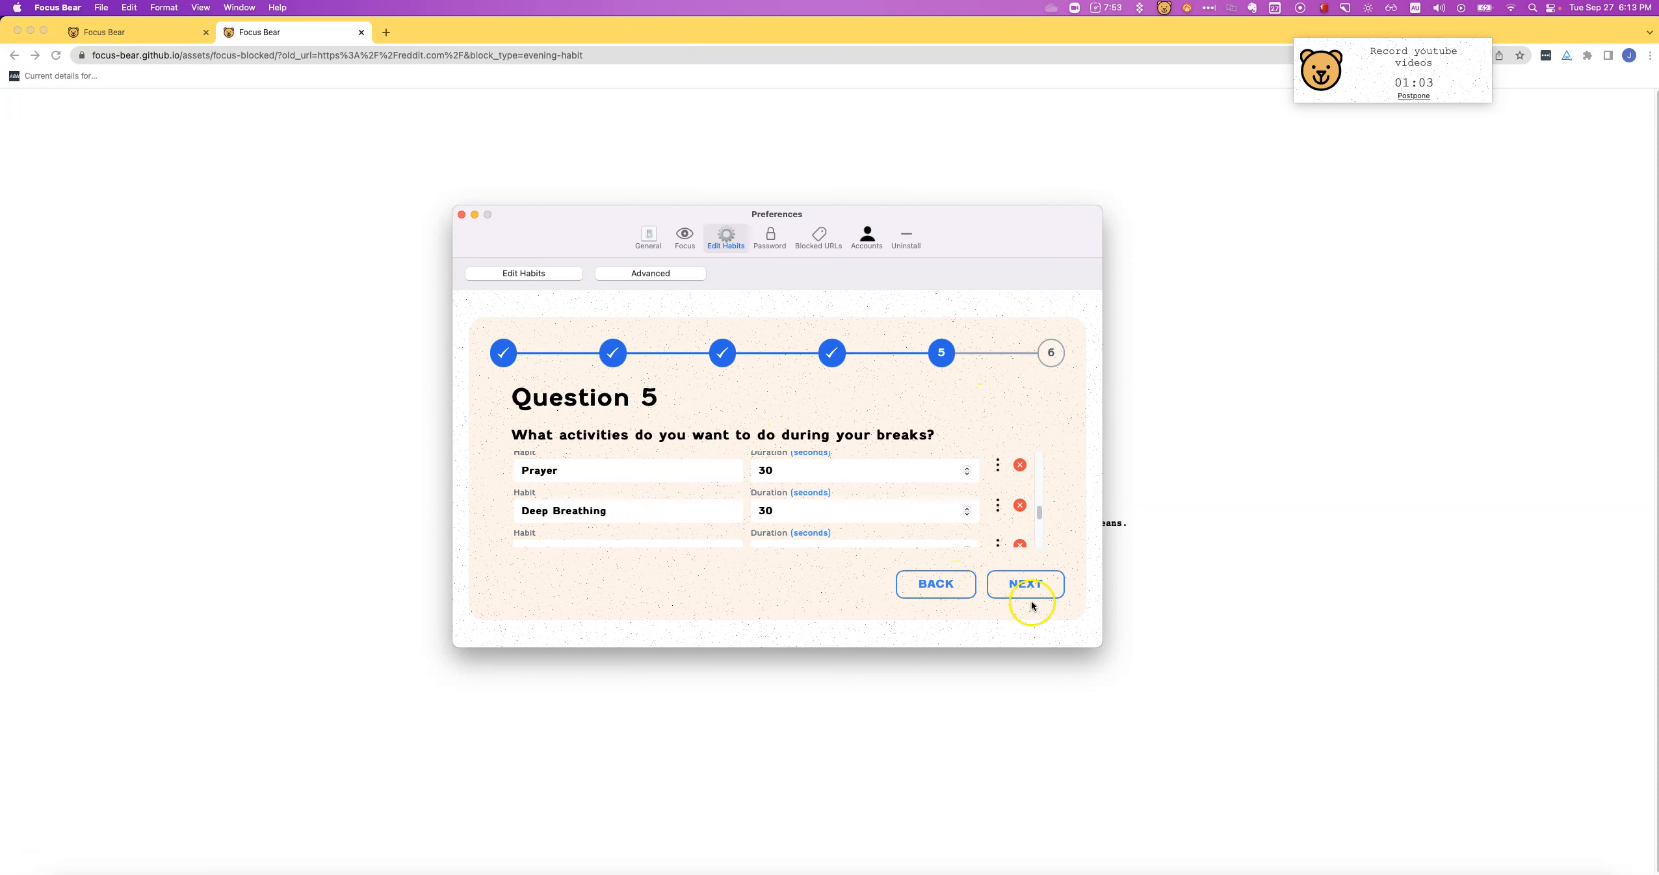
pyautogui.scroll(-3, 837, 530)
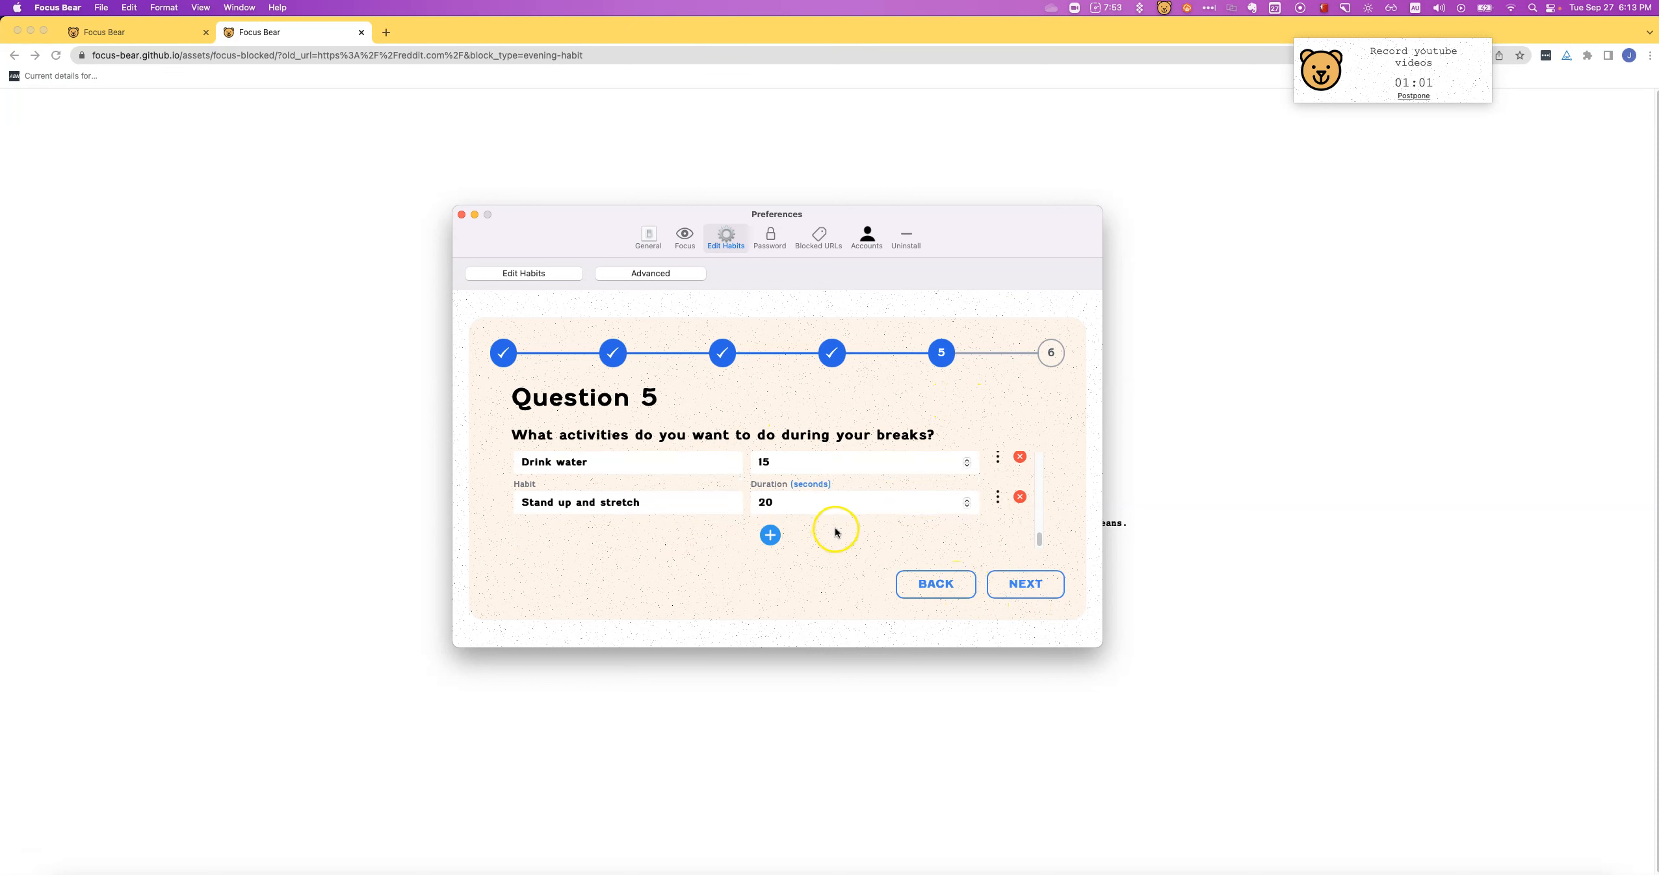
# Advance to the evening routine question and look through its habits, from "Drink milk" to "Put phone in room"
pyautogui.click(1028, 594)
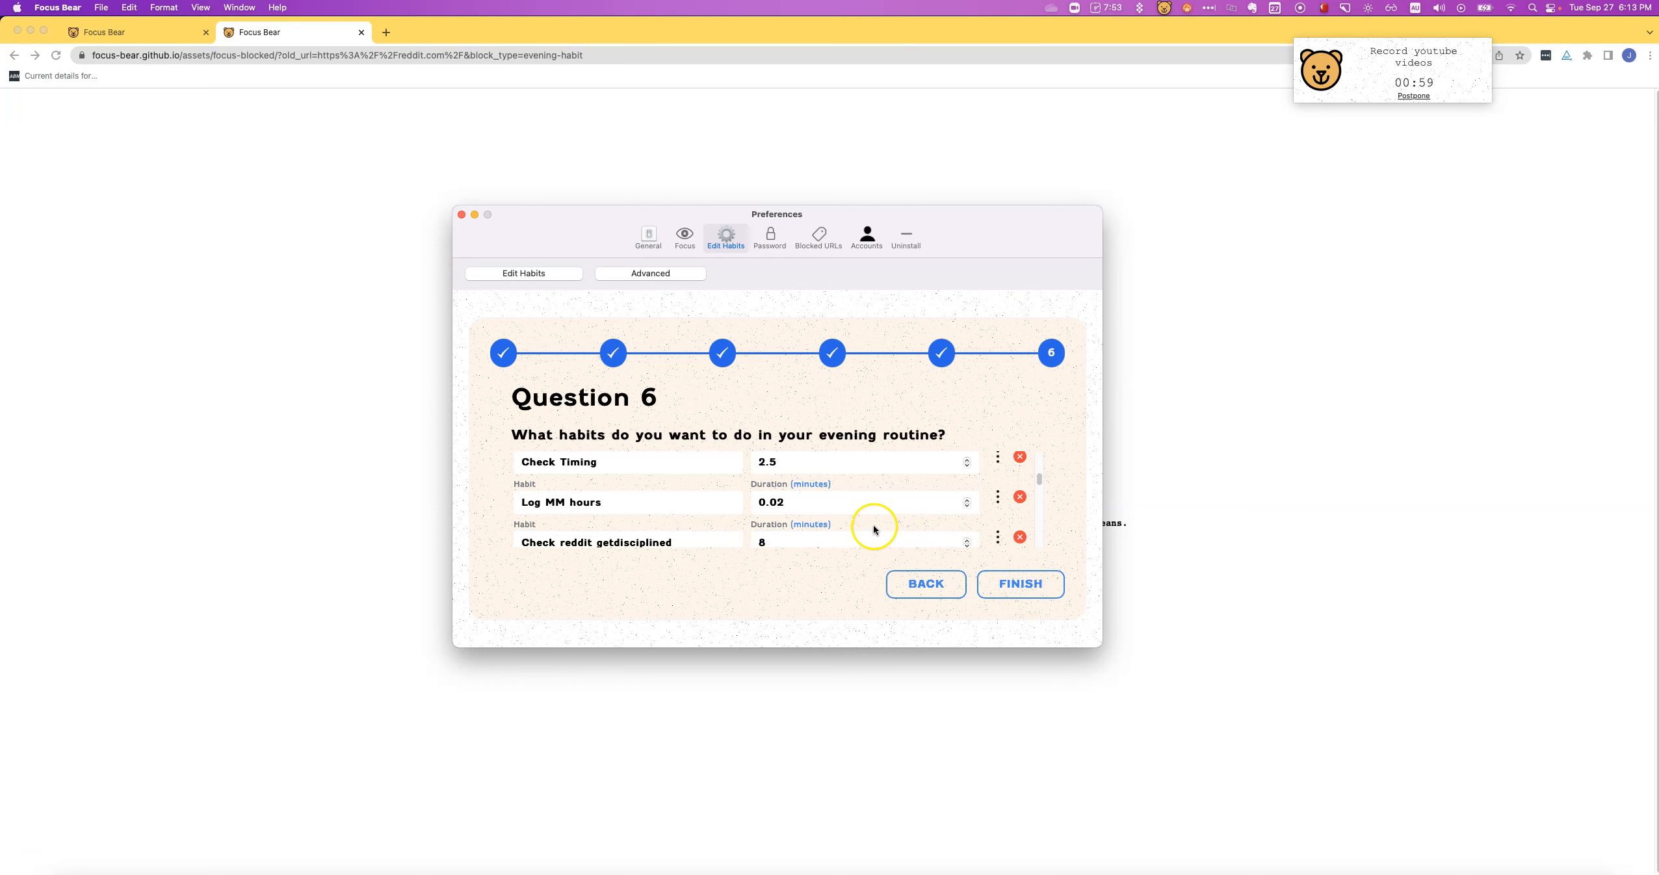
pyautogui.scroll(-5, 783, 495)
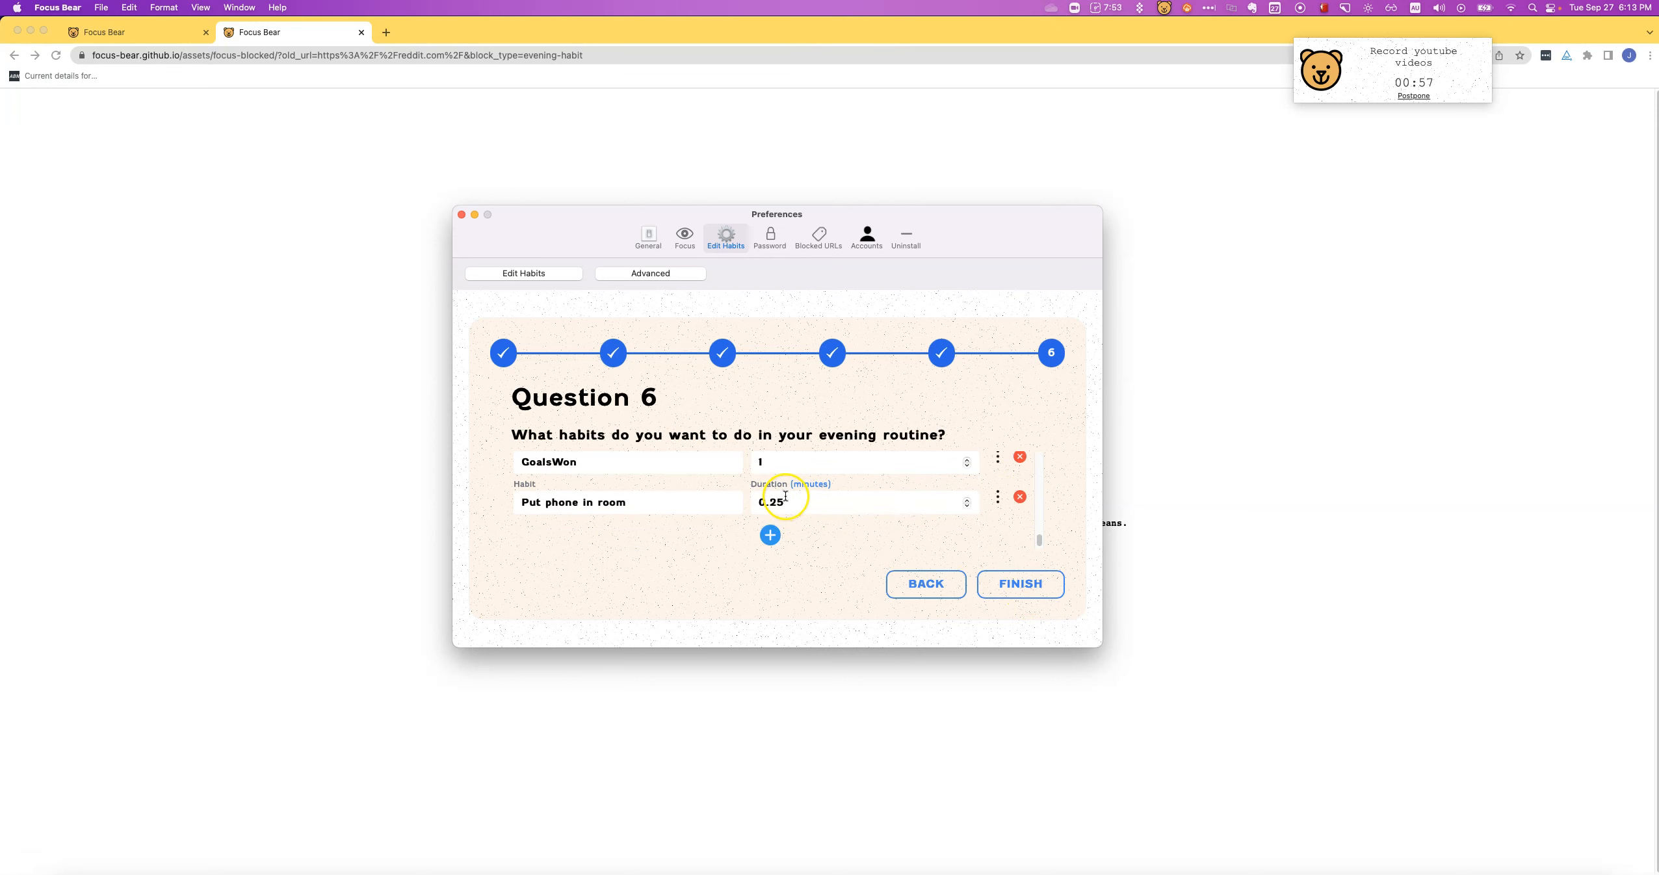
pyautogui.scroll(10, 780, 493)
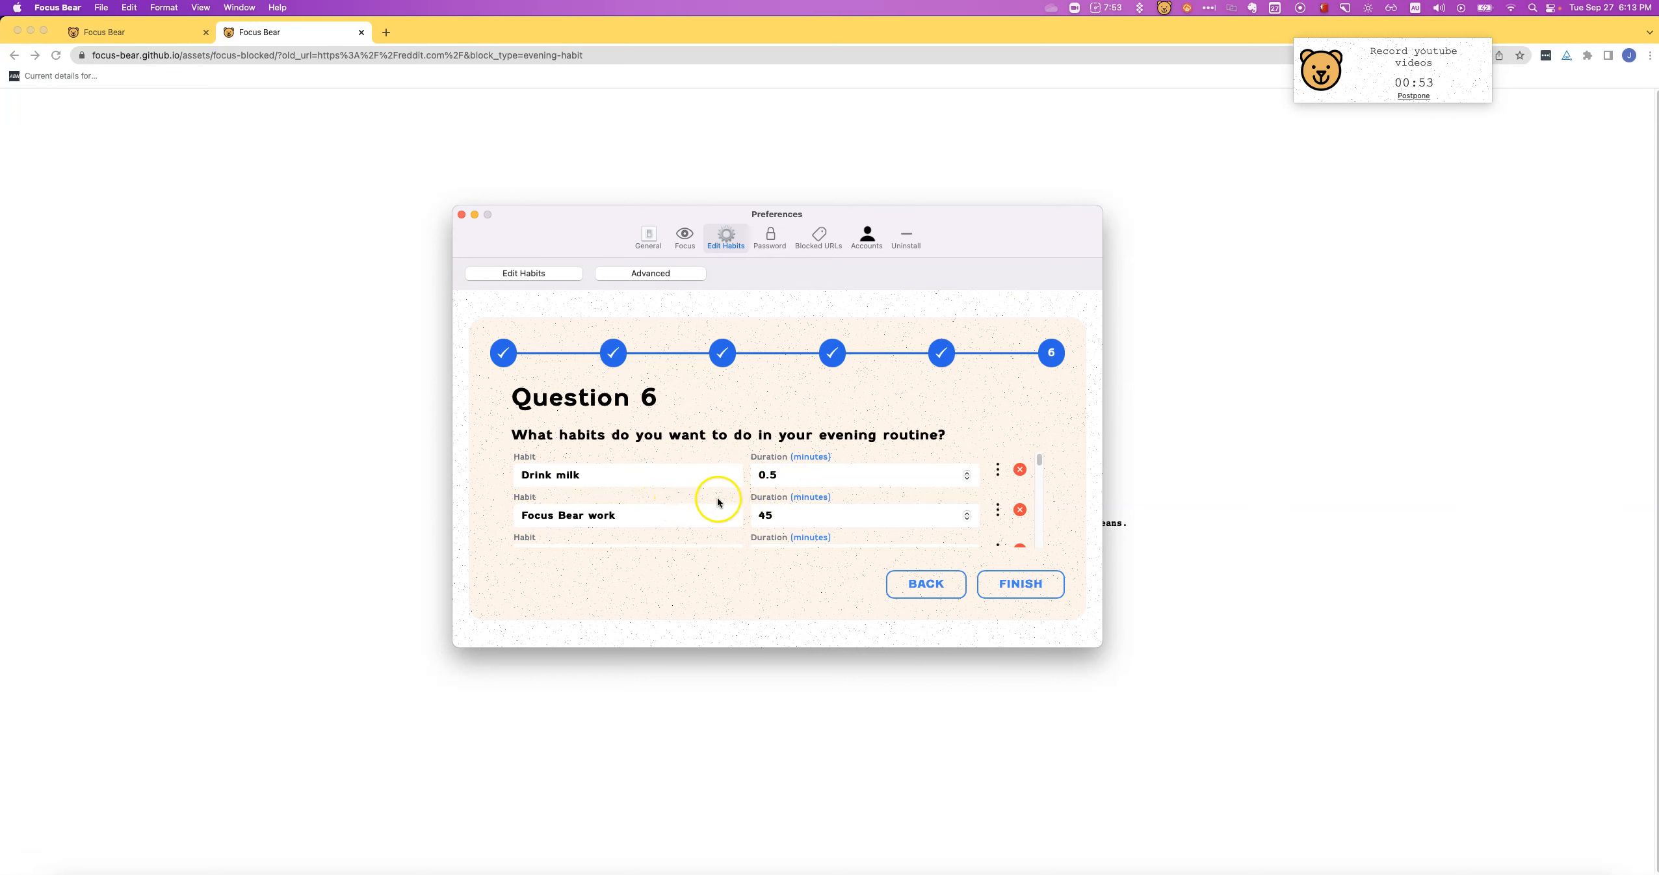
# View the extra options of the "Focus Bear work" evening habit and close them without saving
pyautogui.scroll(-1, 705, 501)
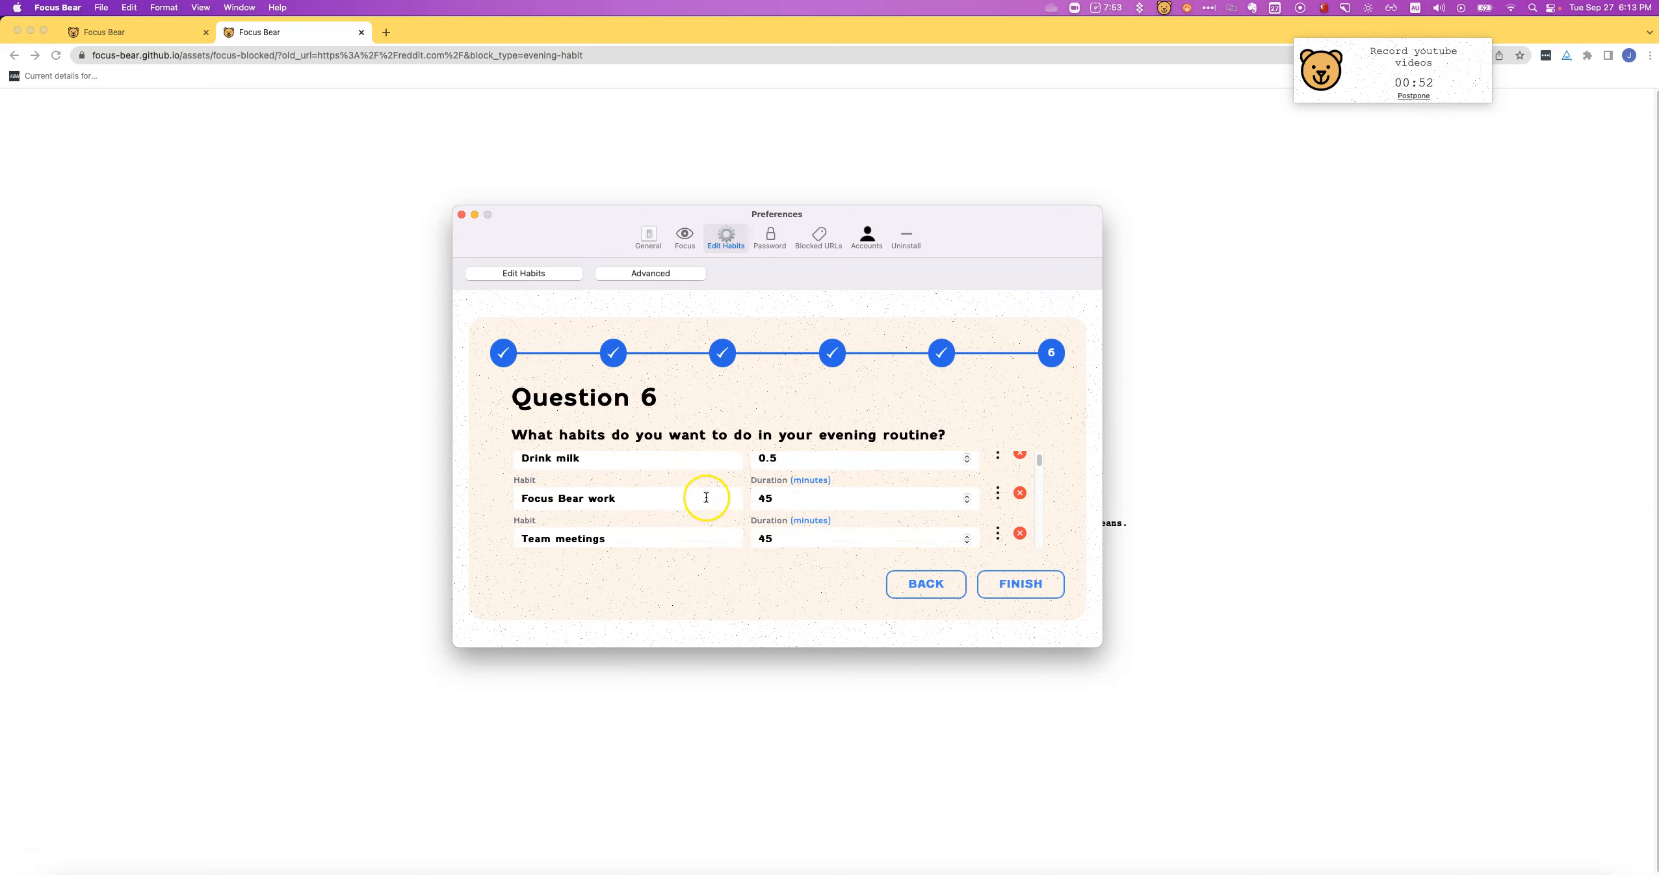
pyautogui.click(987, 496)
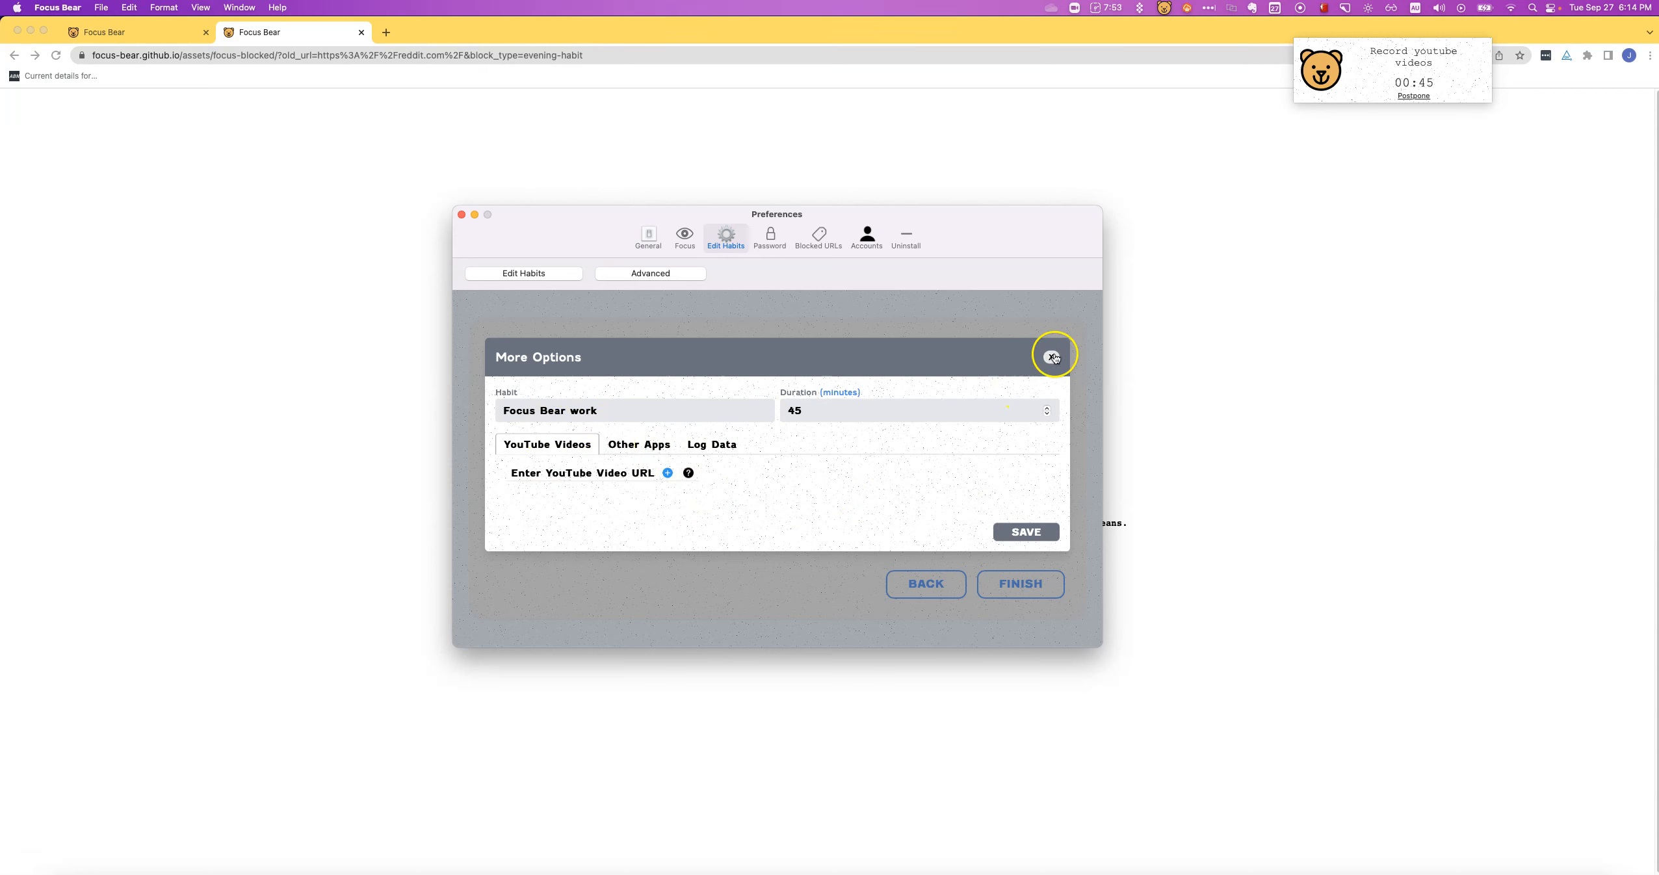
pyautogui.click(1054, 358)
# Find the "Yoga" evening habit, review its list of YouTube video URLs, and close the options without saving
pyautogui.scroll(-10, 823, 547)
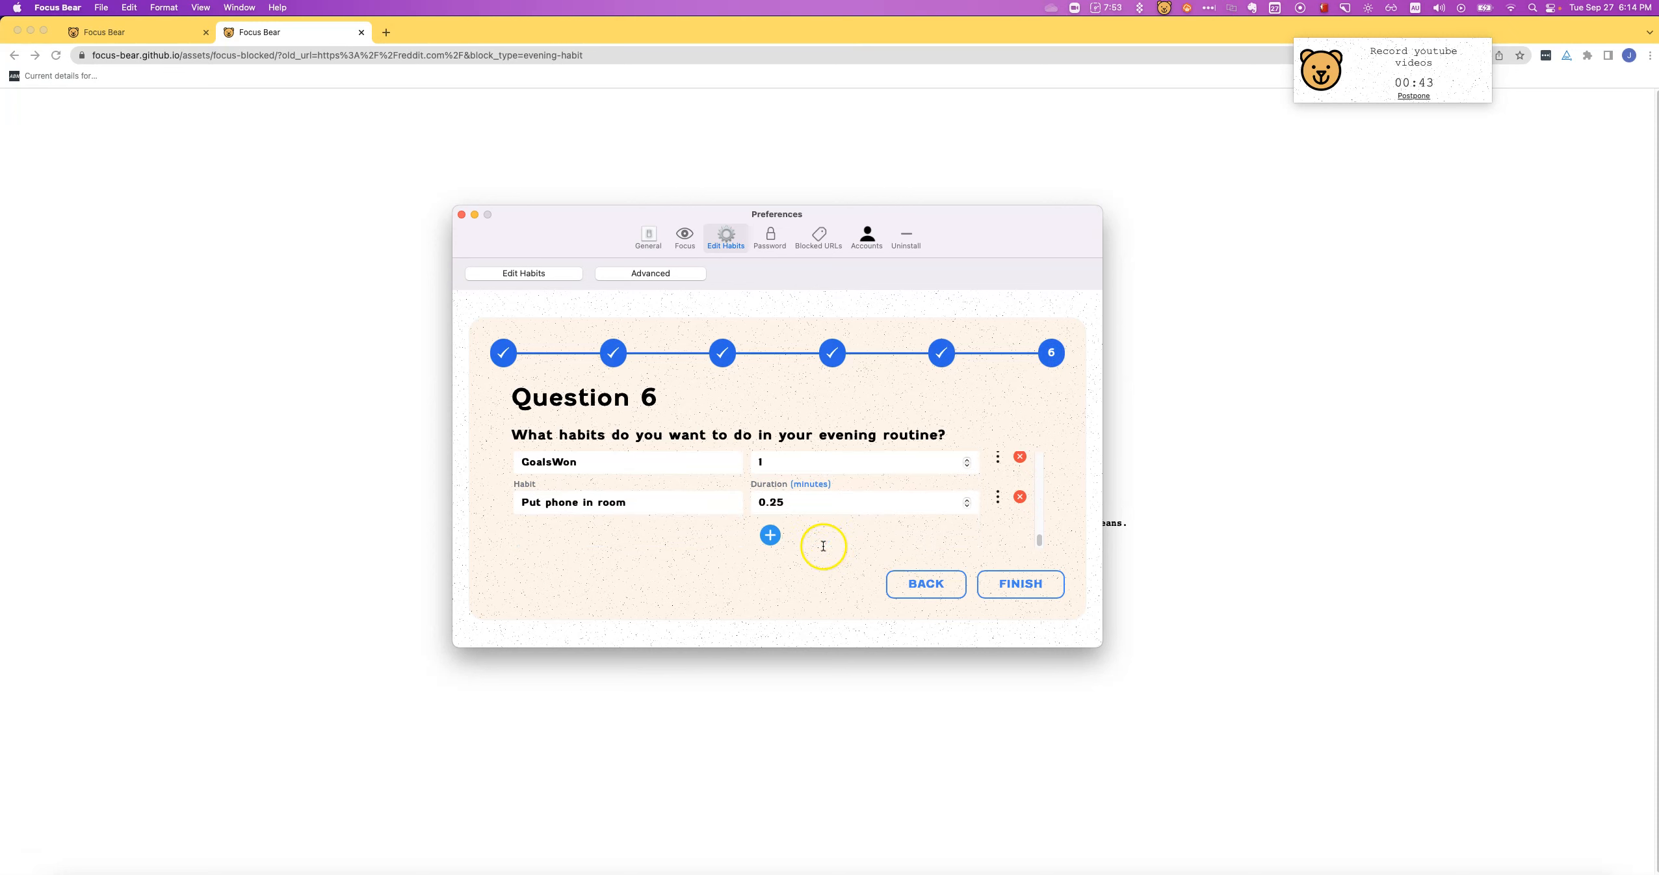
pyautogui.scroll(5, 823, 540)
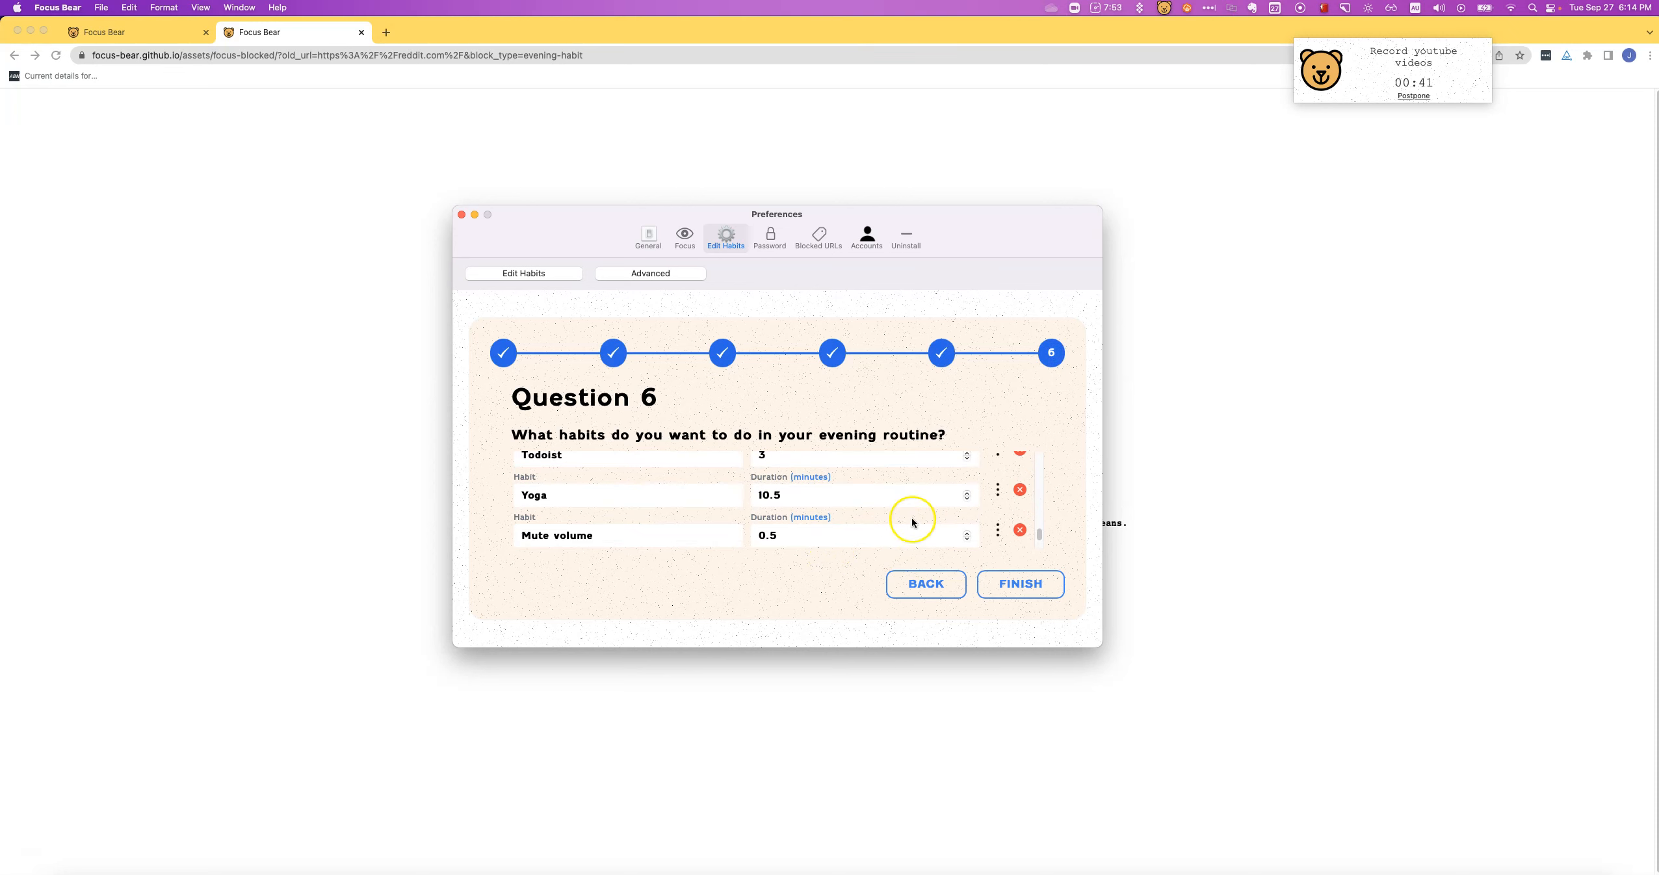
pyautogui.click(1007, 493)
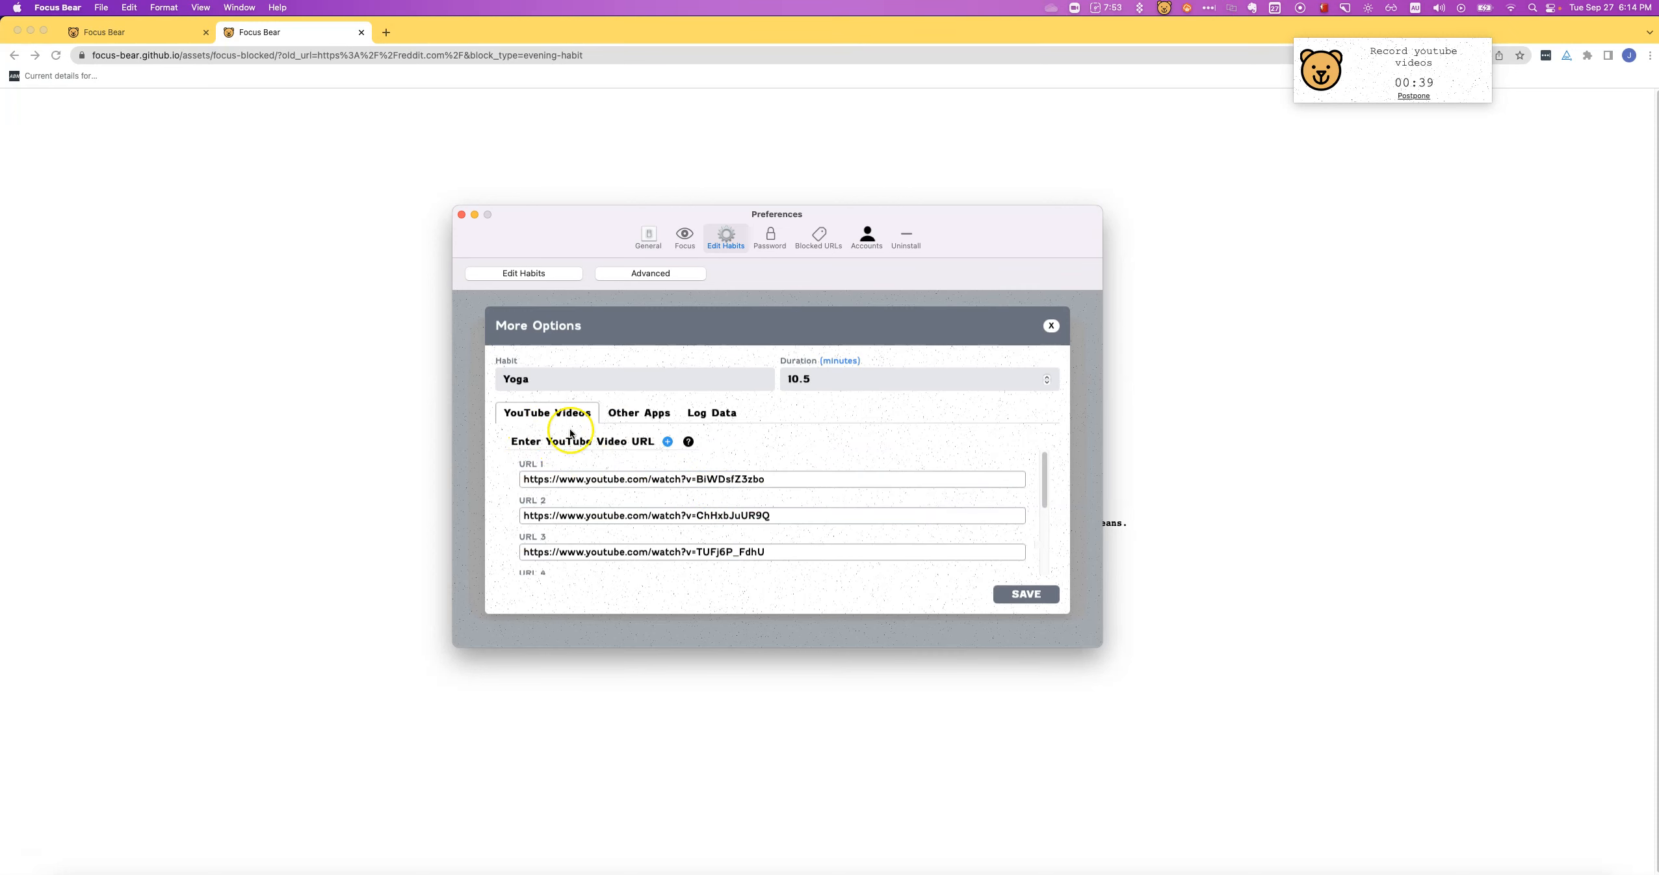
pyautogui.scroll(-5, 562, 489)
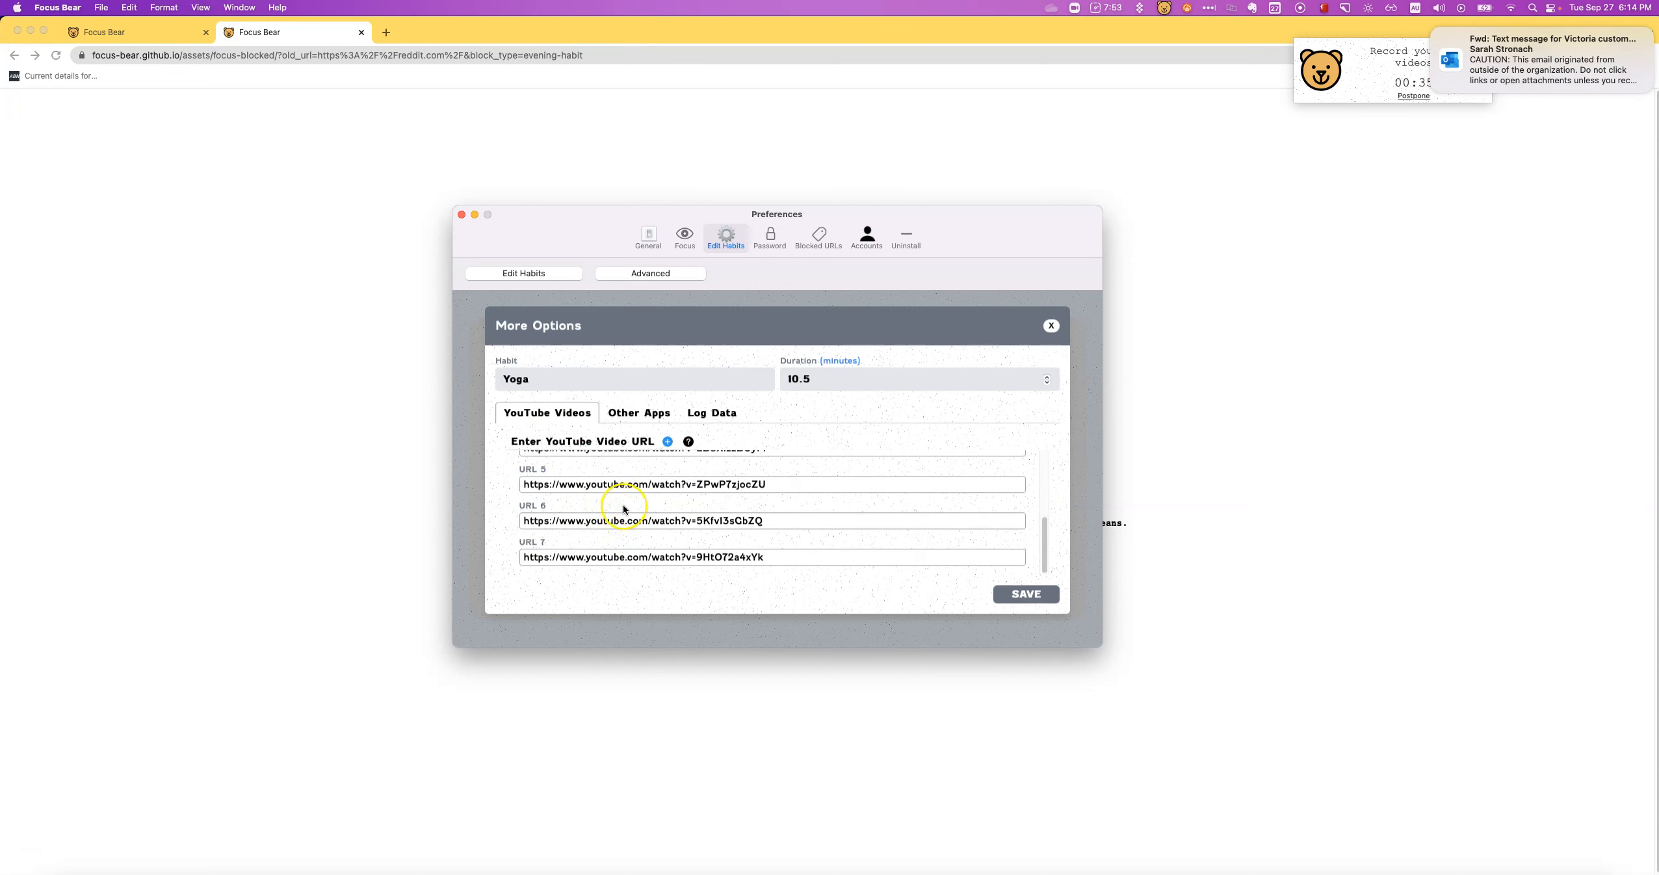
pyautogui.scroll(5, 626, 511)
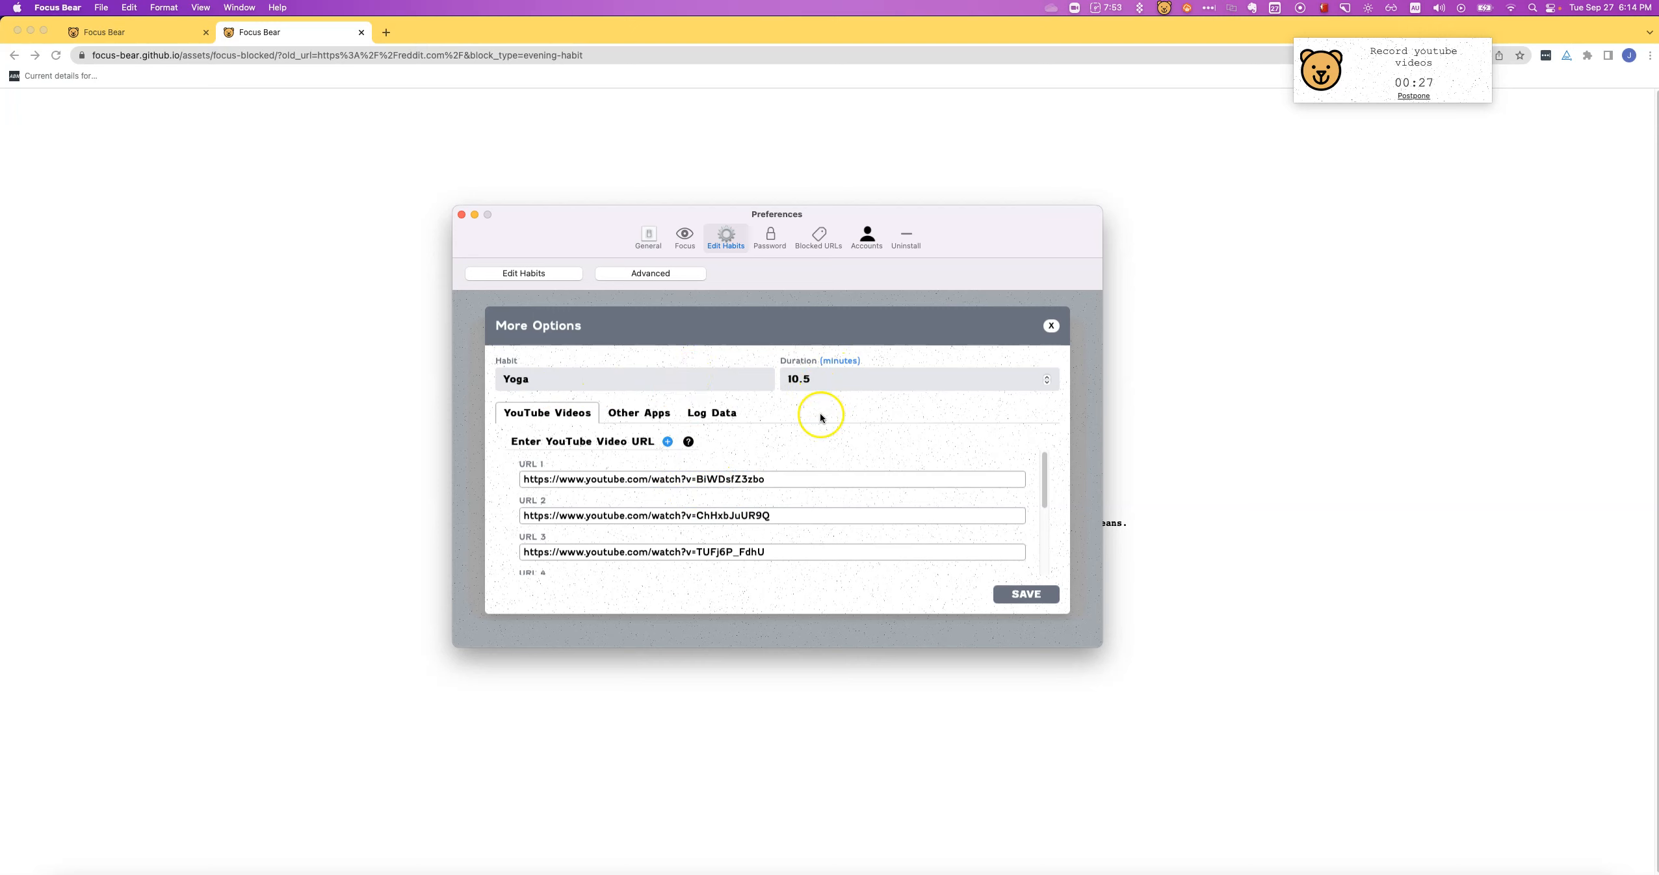
pyautogui.scroll(-3, 734, 508)
pyautogui.scroll(-5, 738, 511)
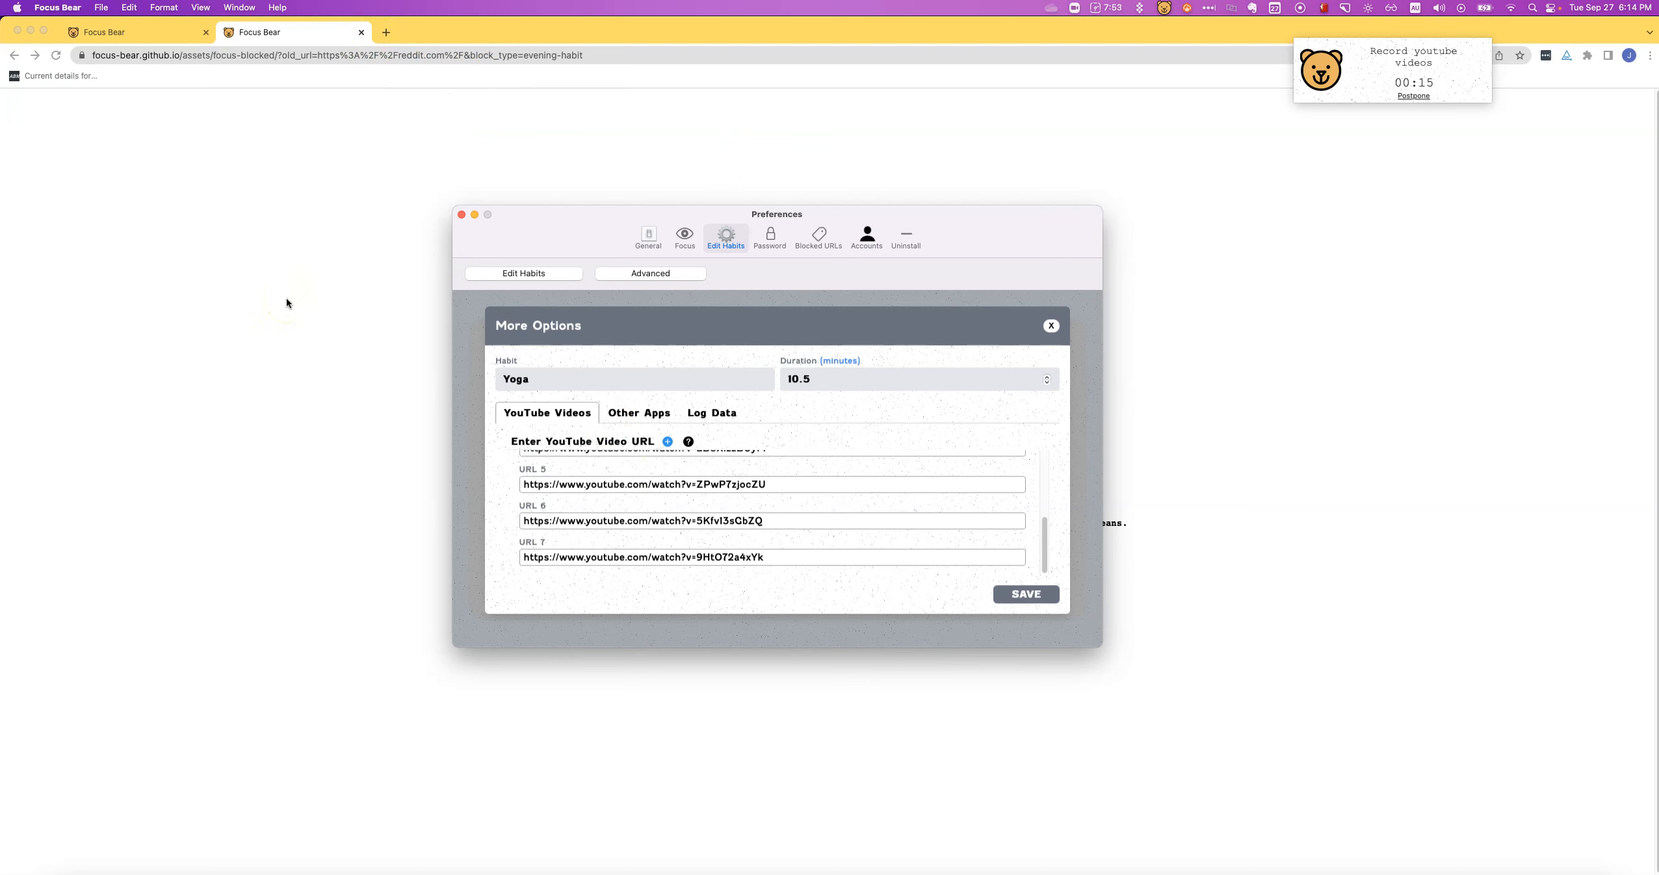
pyautogui.click(697, 488)
pyautogui.scroll(5, 778, 496)
pyautogui.click(903, 422)
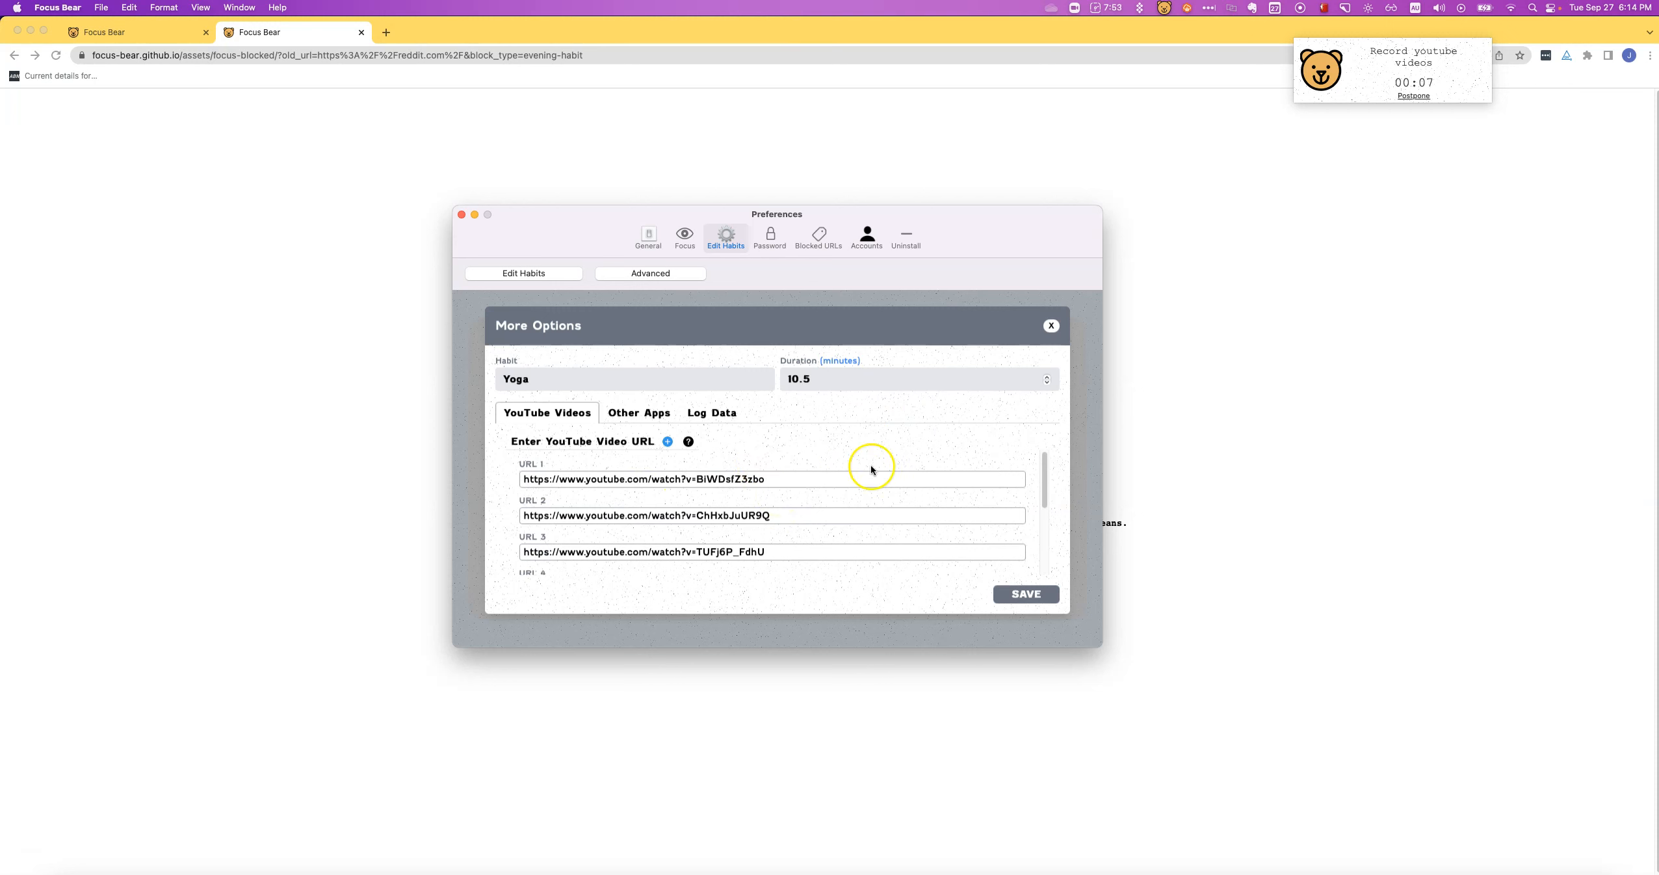
pyautogui.click(1051, 327)
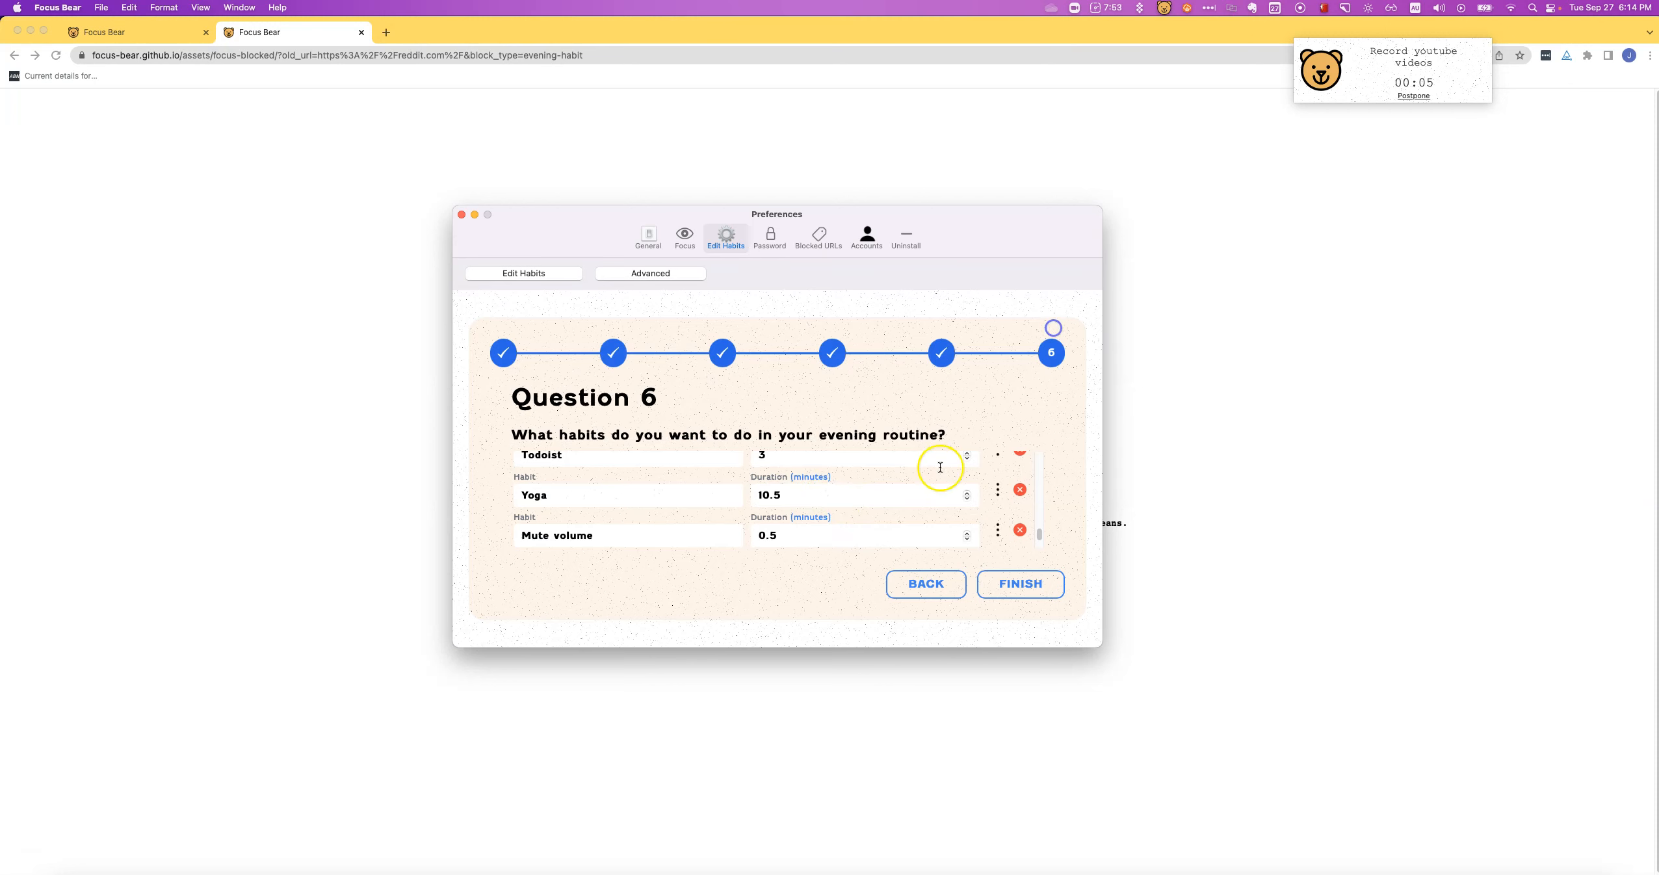